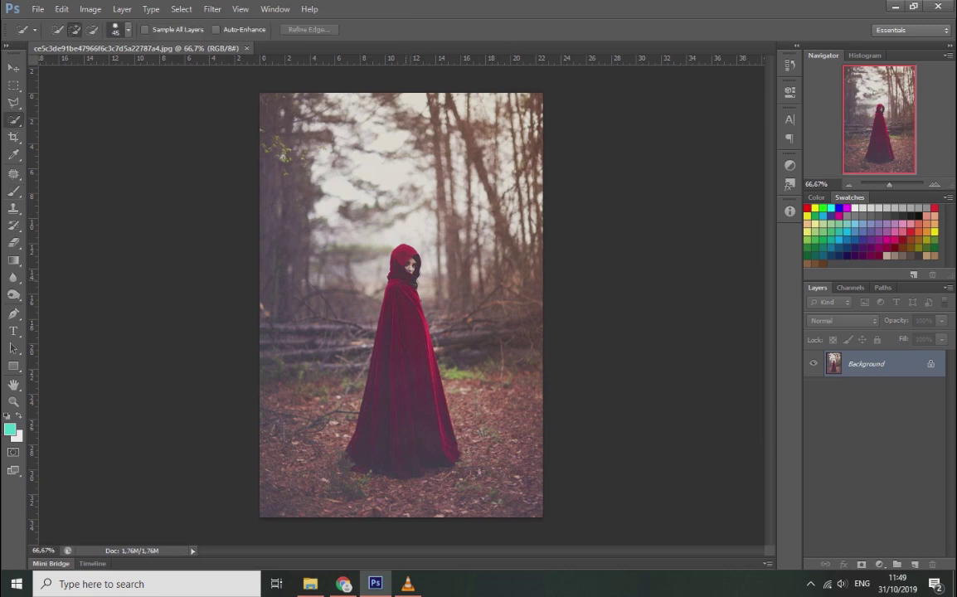
Quick-select the red-cloaked figure, subtracting the stray ground beside its hem
drag(402, 292, 402, 440)
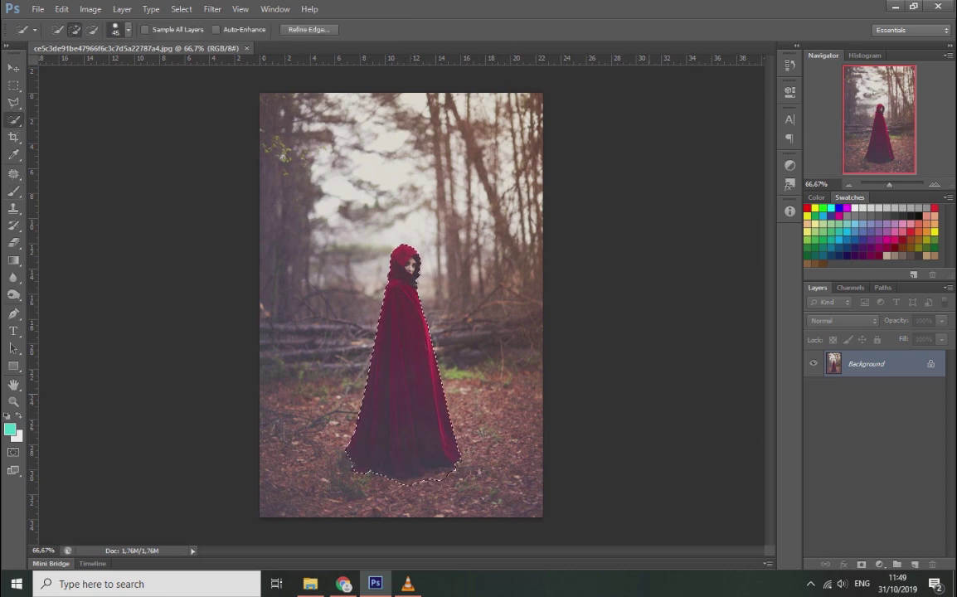
scroll(402, 331, up, 3)
scroll(403, 331, up, 2)
scroll(402, 332, down, 5)
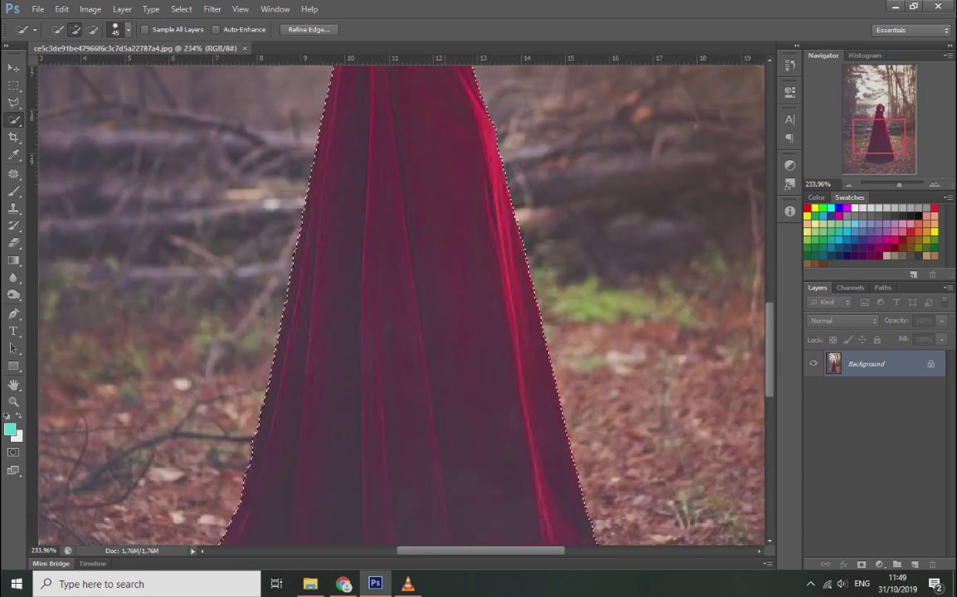
key(alt)
drag(572, 427, 432, 469)
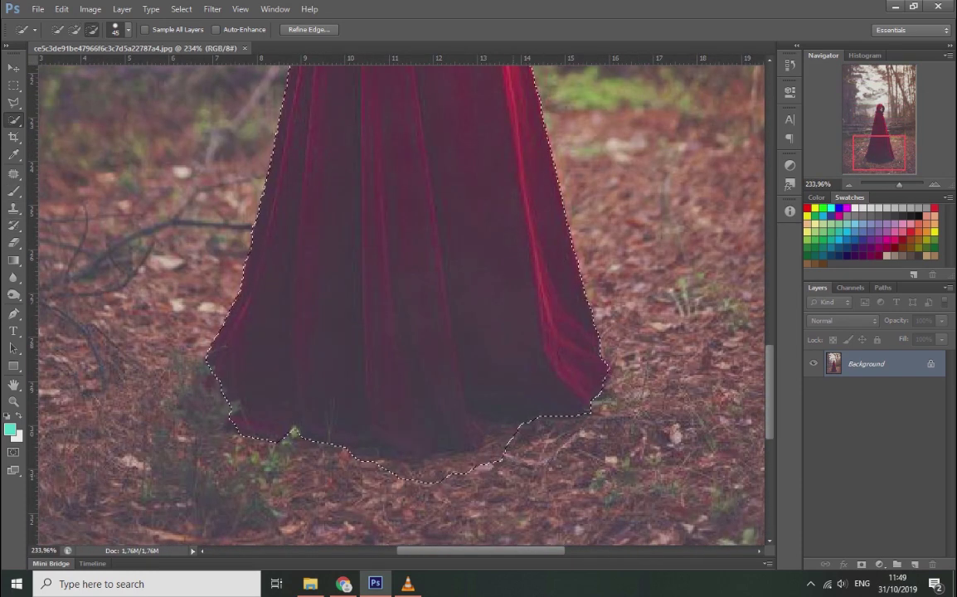
scroll(405, 465, down, 5)
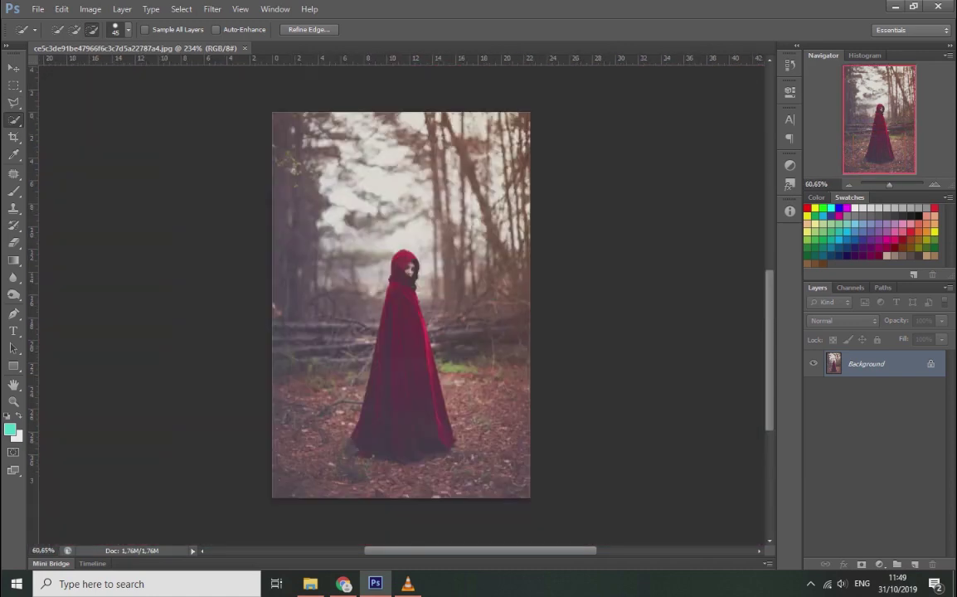
Smooth the cloak selection's edge with Refine Edge
right_click(357, 81)
click(390, 127)
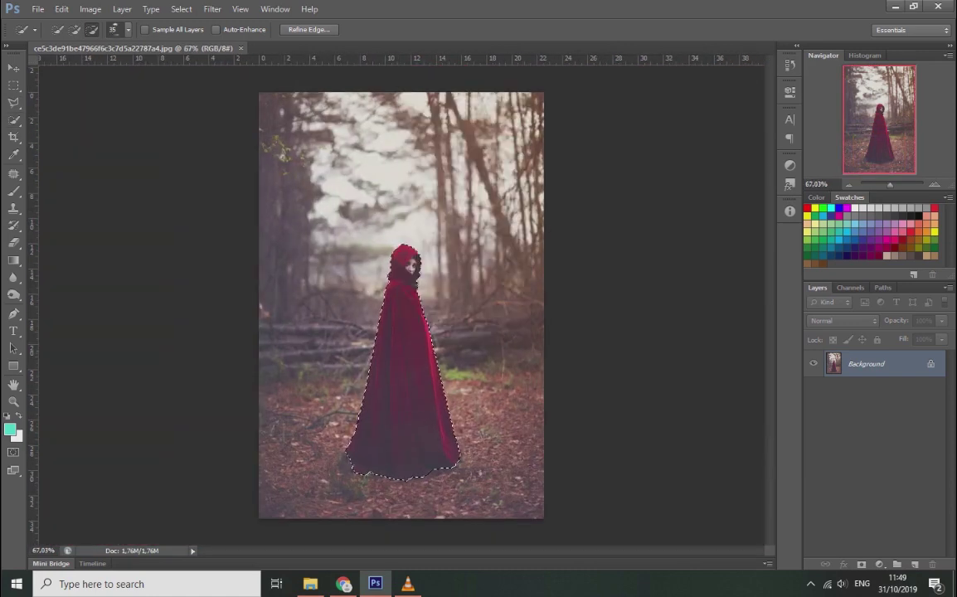
key(Tab)
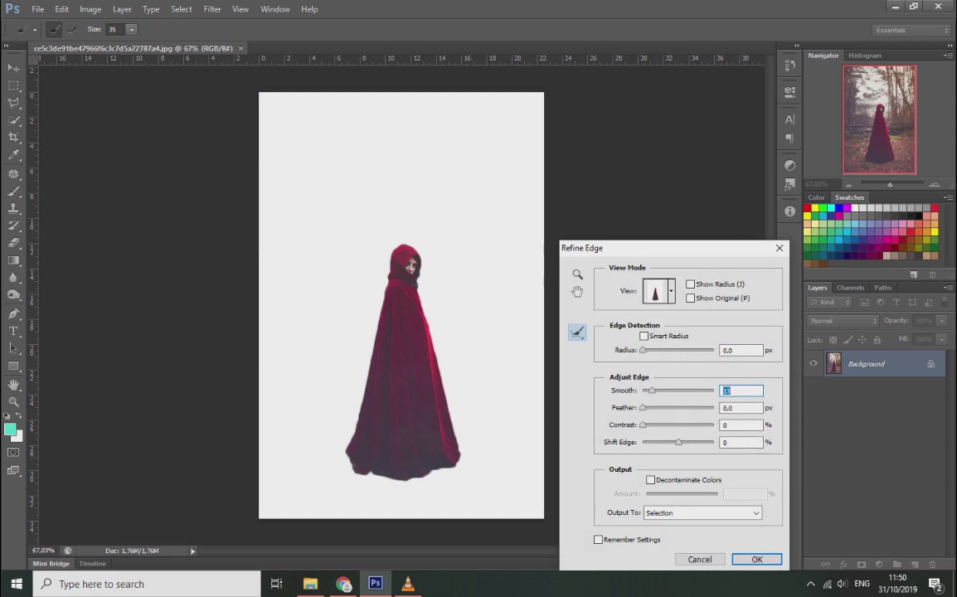
key(Return)
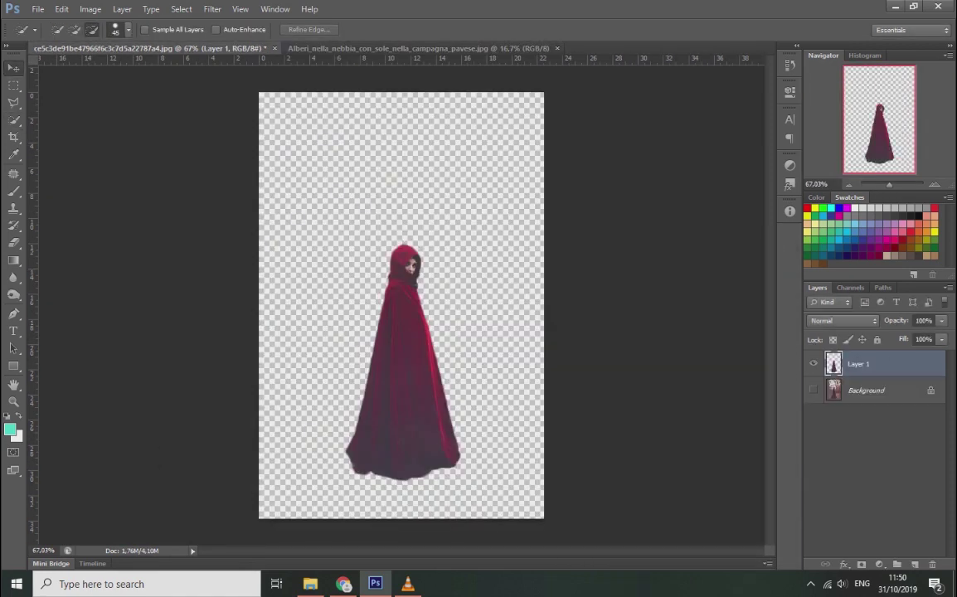
Move the cloak into the foggy field photo and darken it with an S-shaped Curves adjustment
key(v)
drag(440, 286, 410, 379)
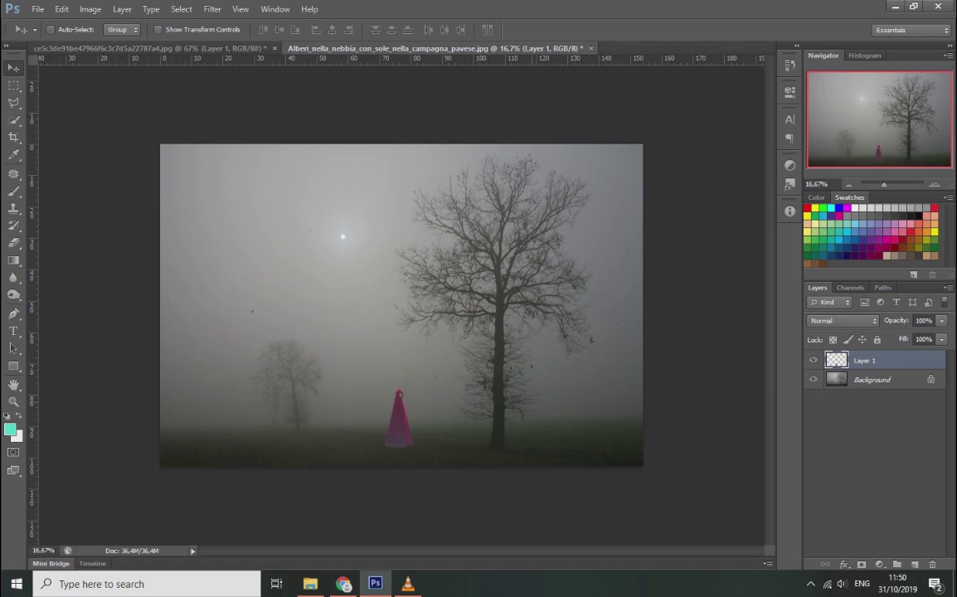
click(90, 10)
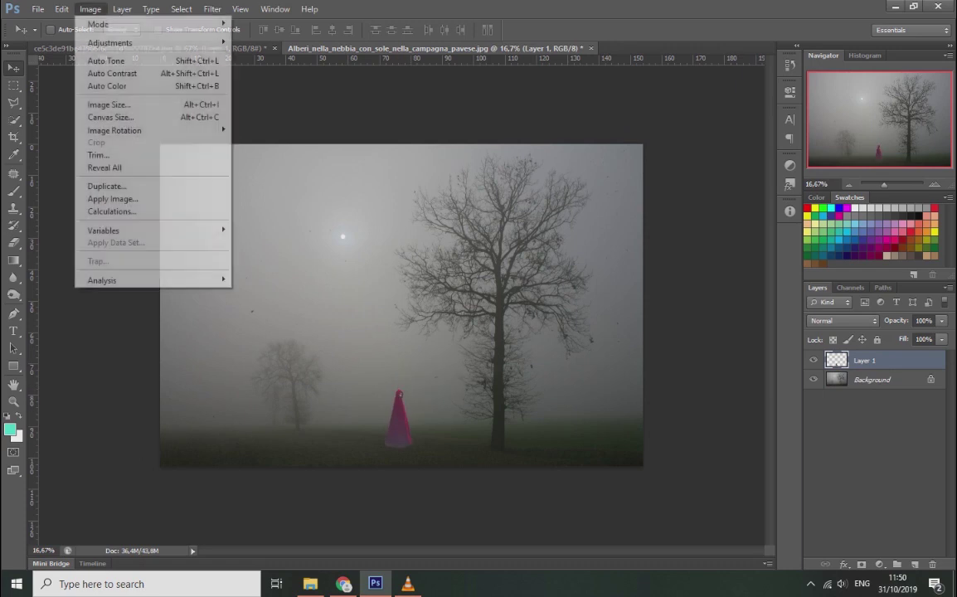
click(249, 64)
drag(732, 362, 720, 378)
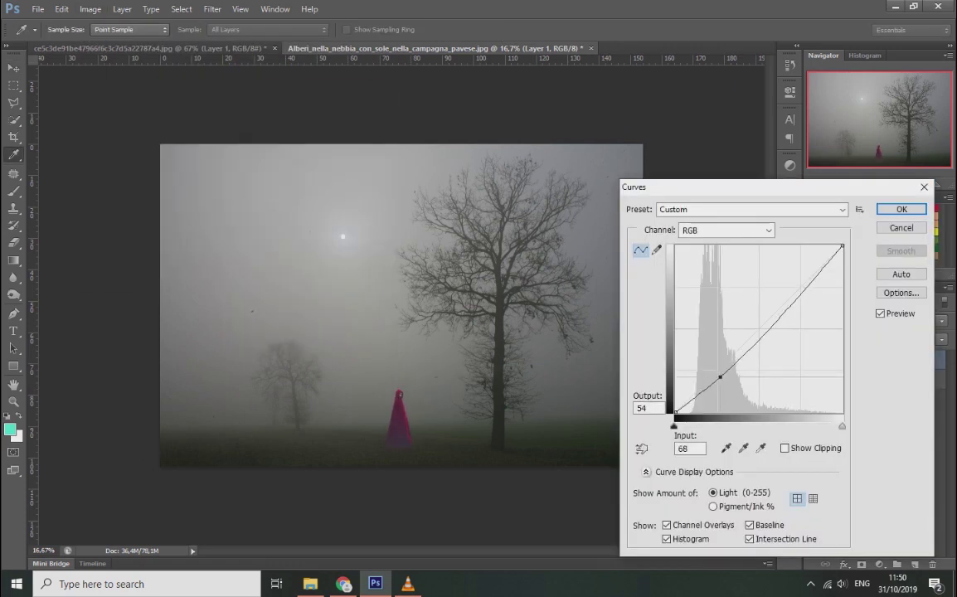
click(776, 312)
drag(776, 312, 774, 313)
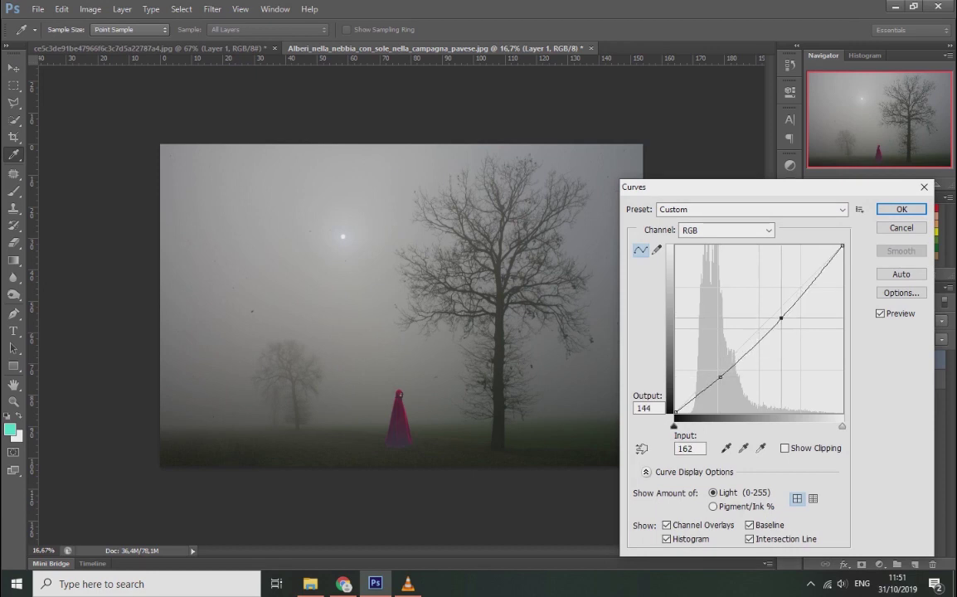
drag(720, 377, 725, 384)
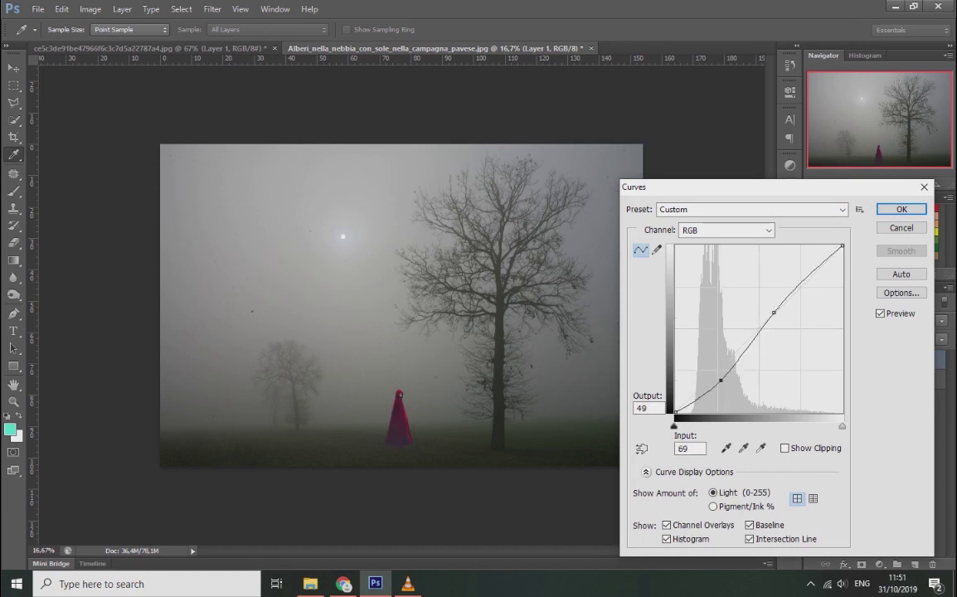
drag(774, 313, 778, 319)
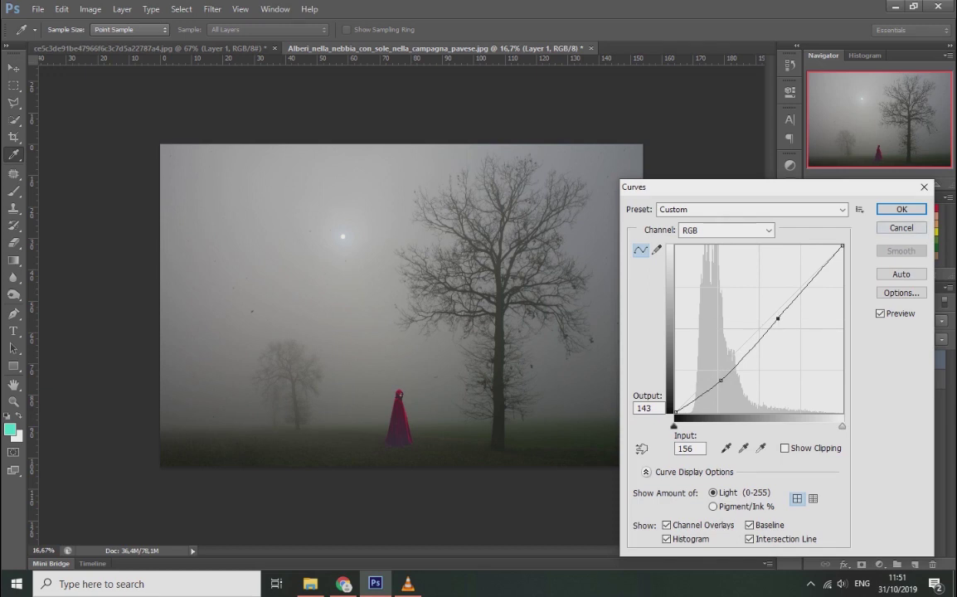
key(Return)
Apply a second Curves adjustment that dips the midtones and tweaks the shadow and highlight points
click(90, 8)
click(273, 64)
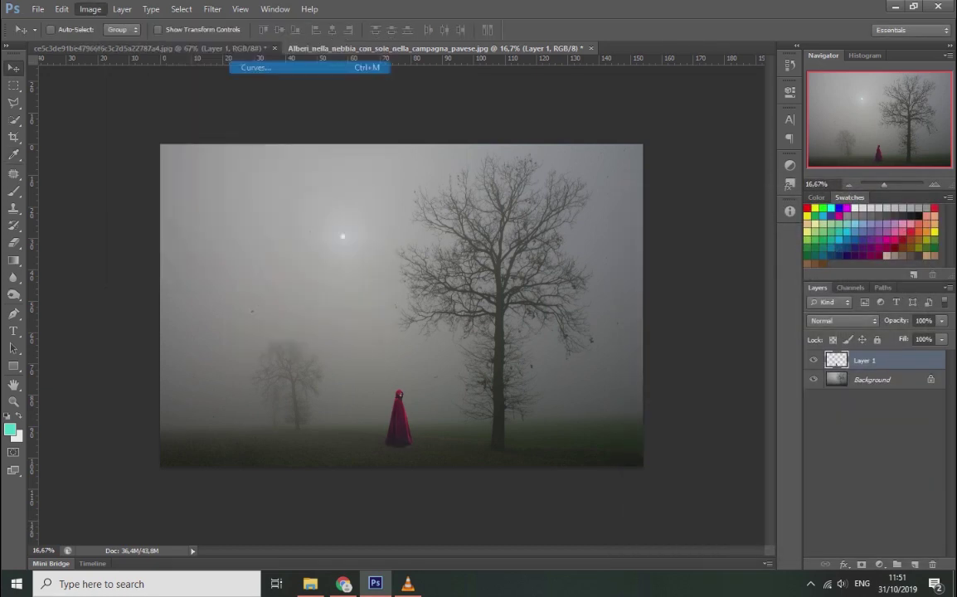
drag(761, 311, 771, 323)
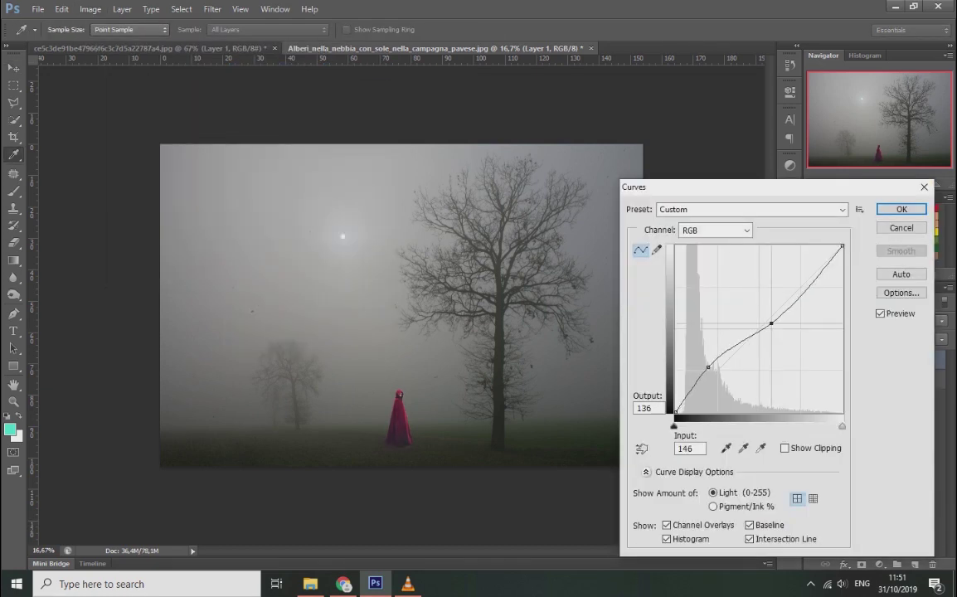
drag(708, 367, 710, 368)
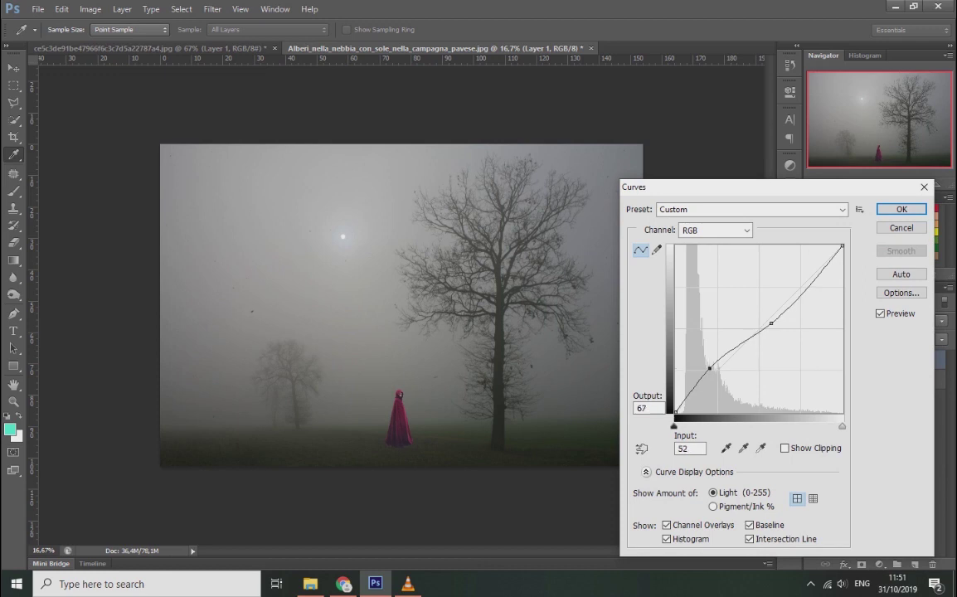
drag(771, 322, 760, 322)
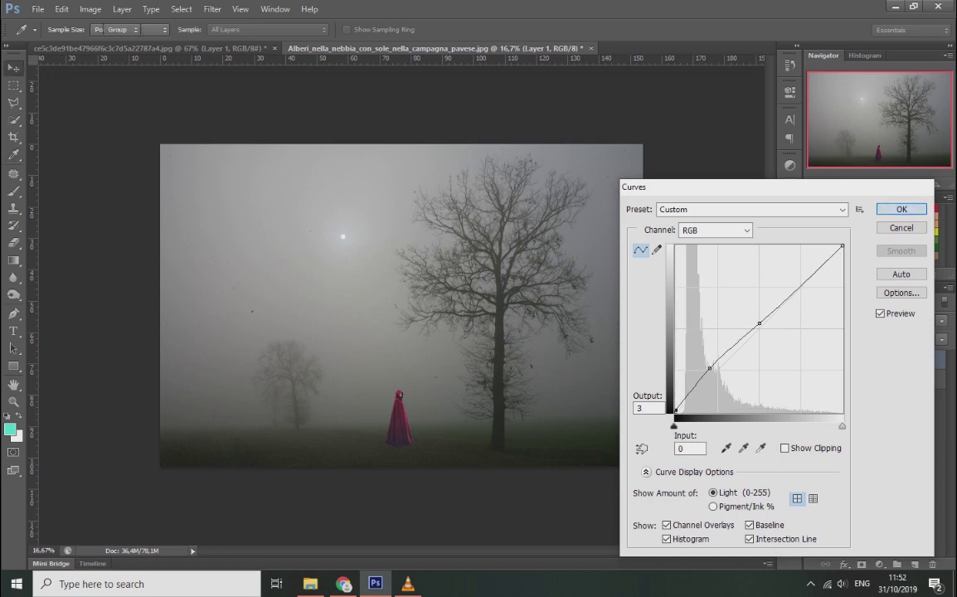
key(Return)
click(90, 10)
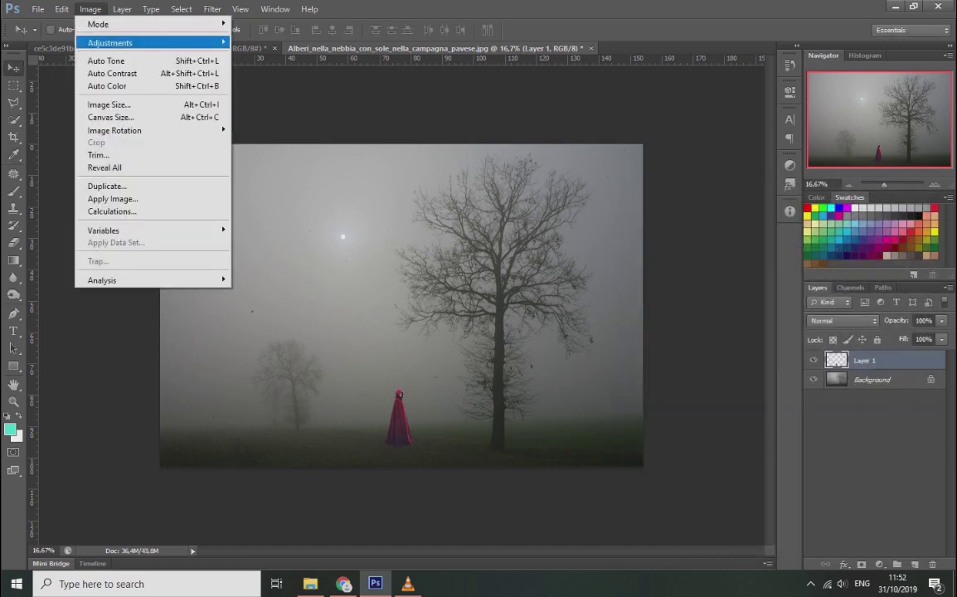
Apply Hue/Saturation with Saturation -31 and Lightness -15 to the figure
mouse_move(132, 42)
click(249, 99)
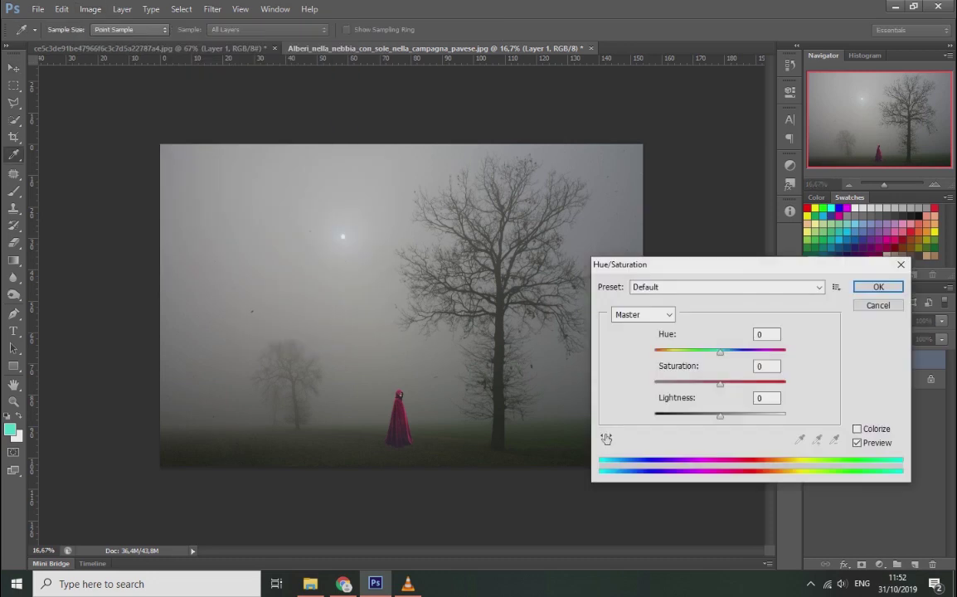
drag(720, 383, 685, 383)
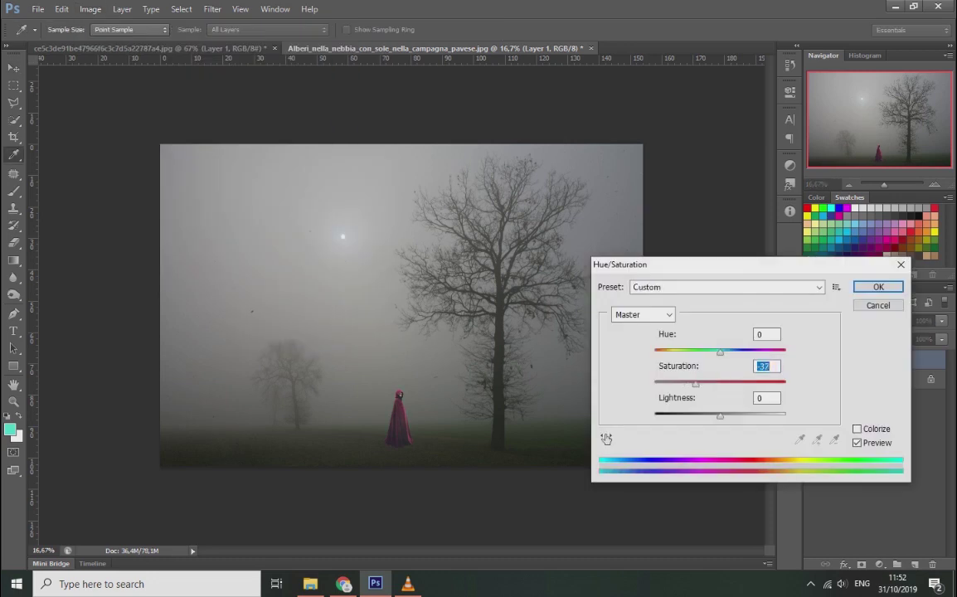
drag(720, 415, 708, 414)
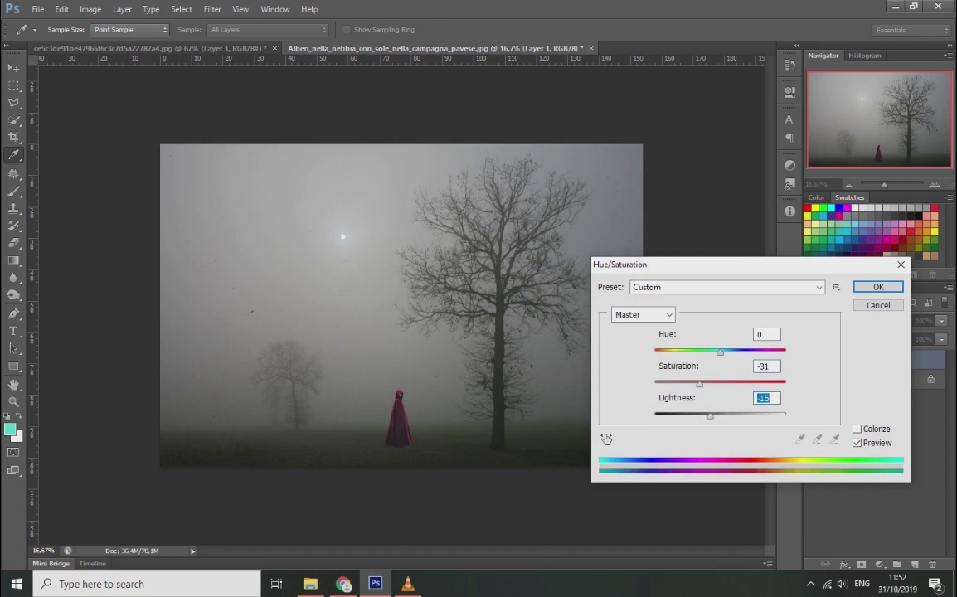
click(879, 287)
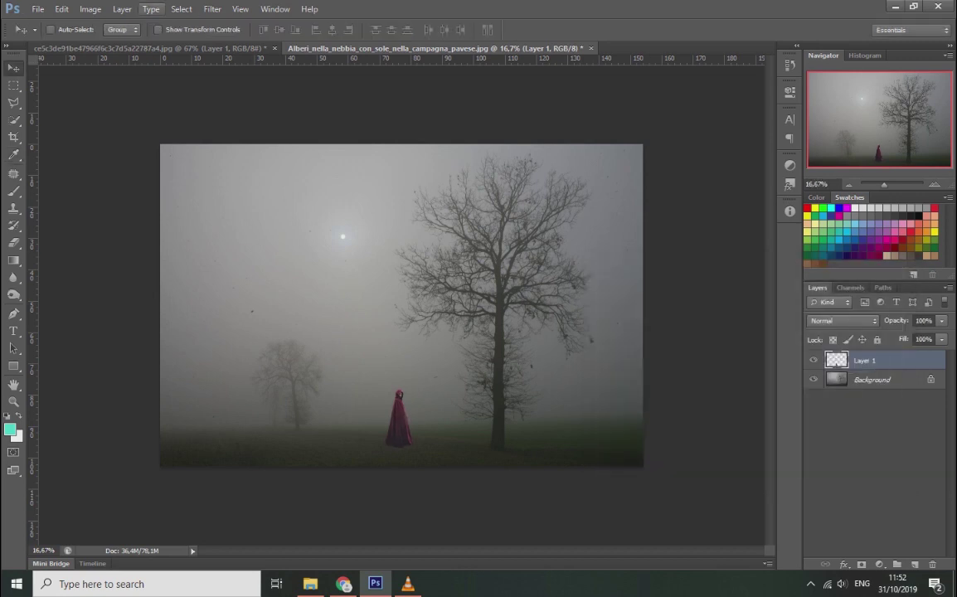
Apply Brightness/Contrast with Contrast -50 and Brightness 11
click(90, 9)
click(278, 42)
key(Tab)
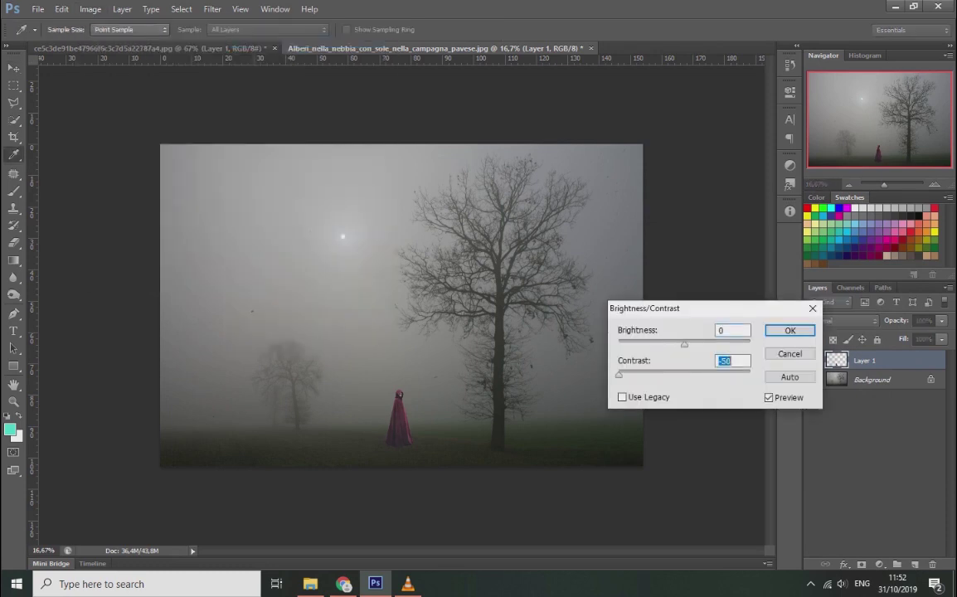
drag(684, 344, 688, 344)
key(Return)
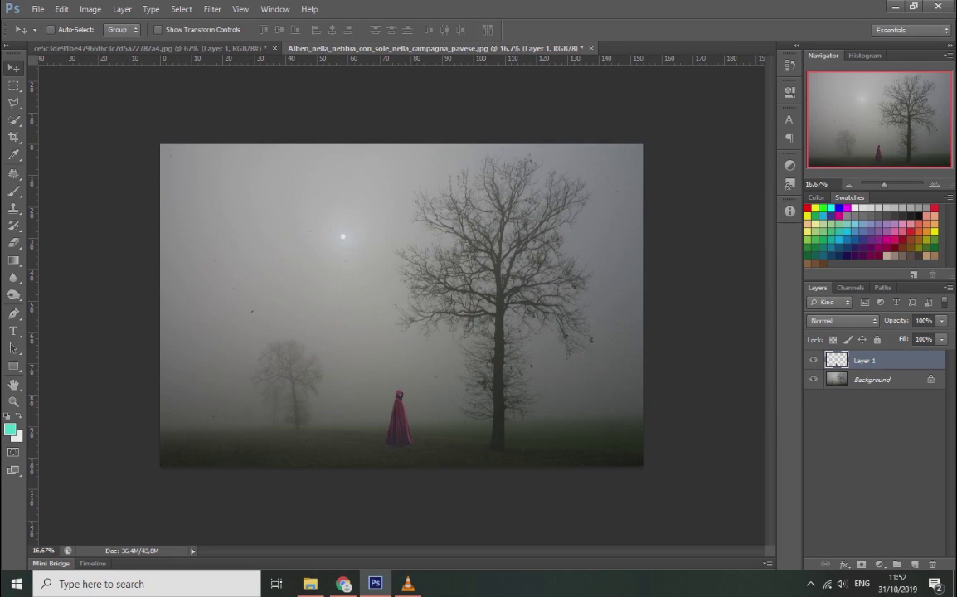
scroll(498, 274, up, 5)
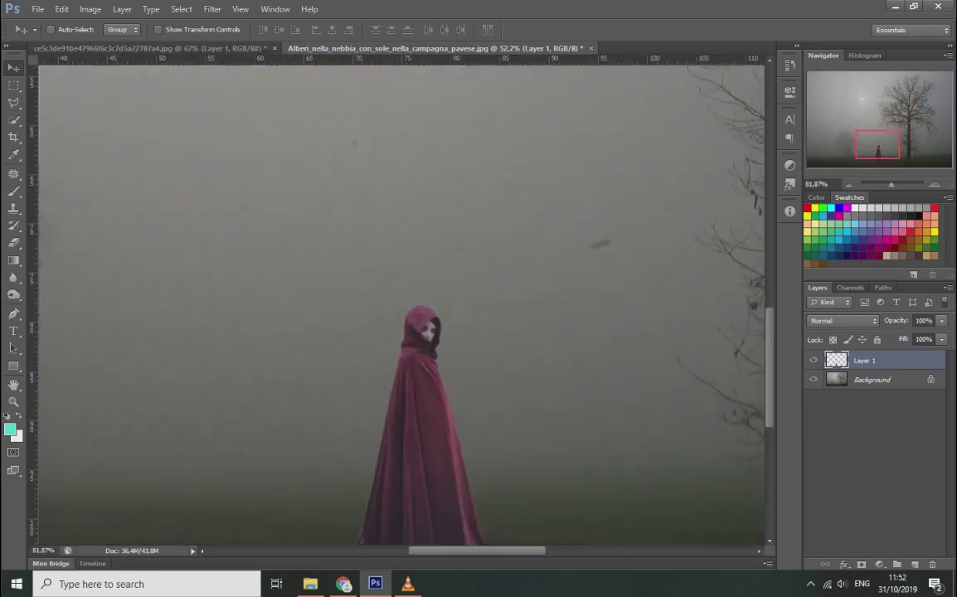
Add a darkening Curves 1 adjustment layer with an inverted black mask
scroll(398, 307, down, 5)
scroll(398, 307, left, 2)
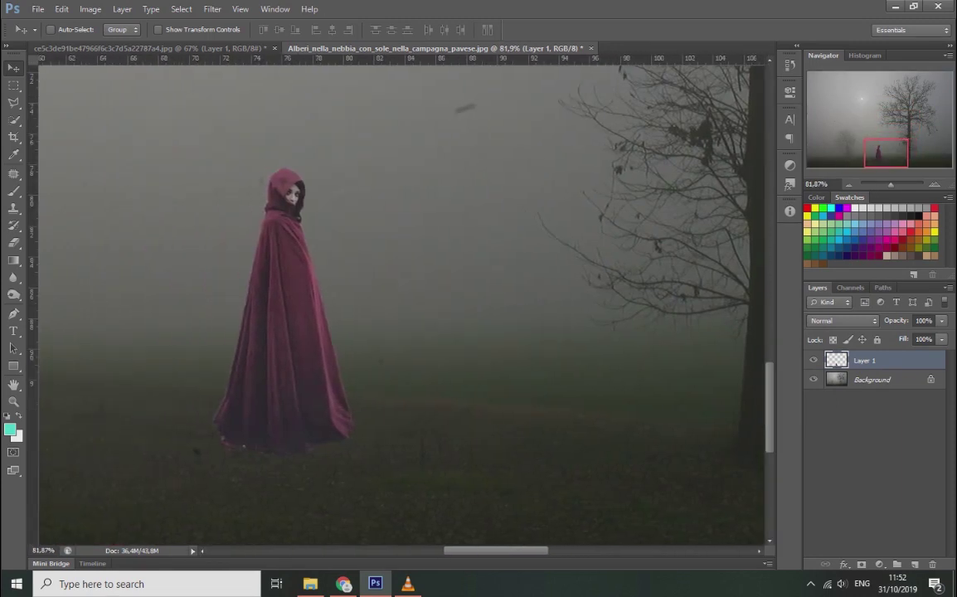
click(879, 564)
click(837, 351)
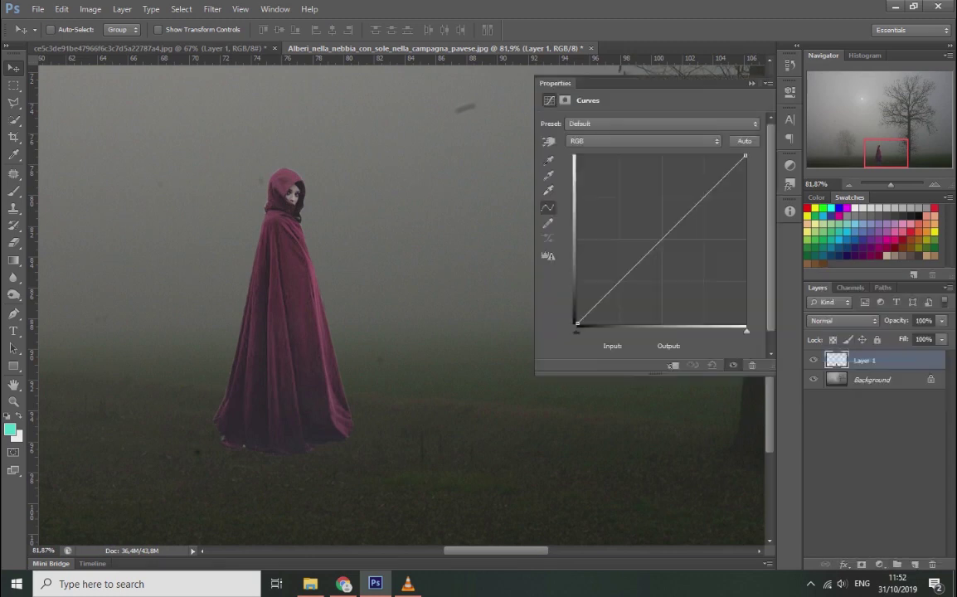
drag(673, 227, 673, 254)
click(790, 92)
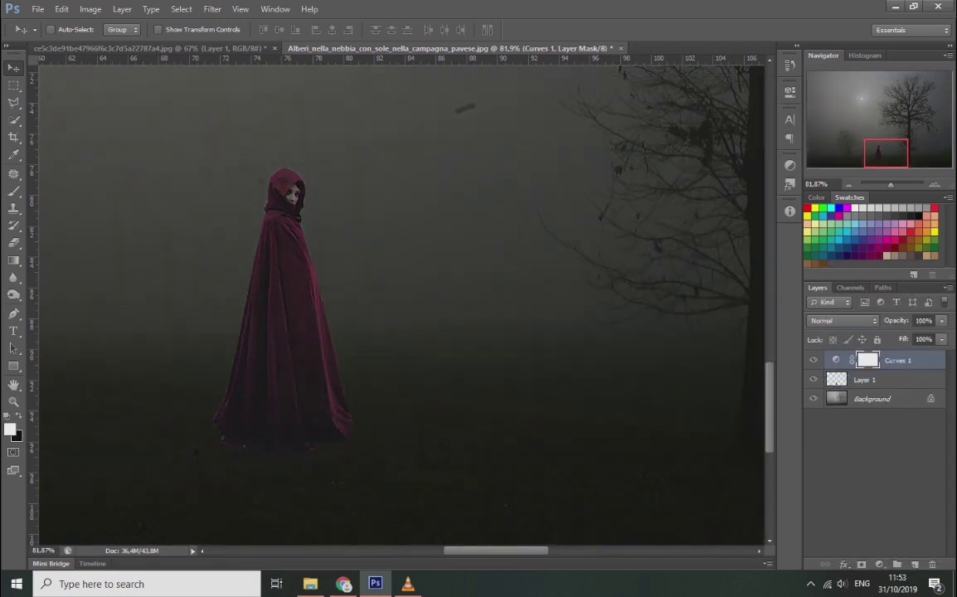
key(ctrl+i)
Paint a faint shadow at the hem with a 101 px brush at 100% opacity, undoing a stray dab
key(b)
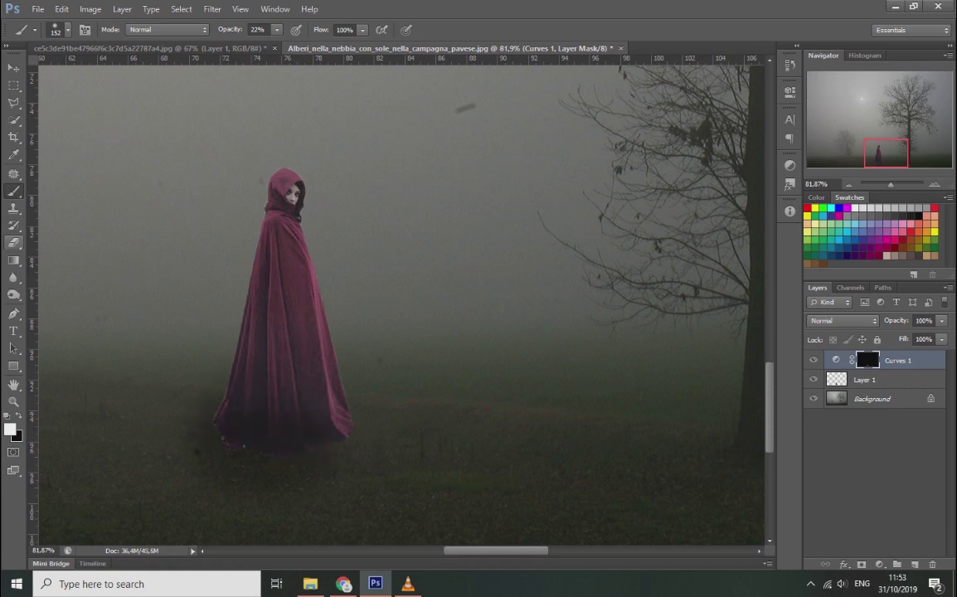
right_click(350, 349)
key(Return)
key(0)
click(195, 392)
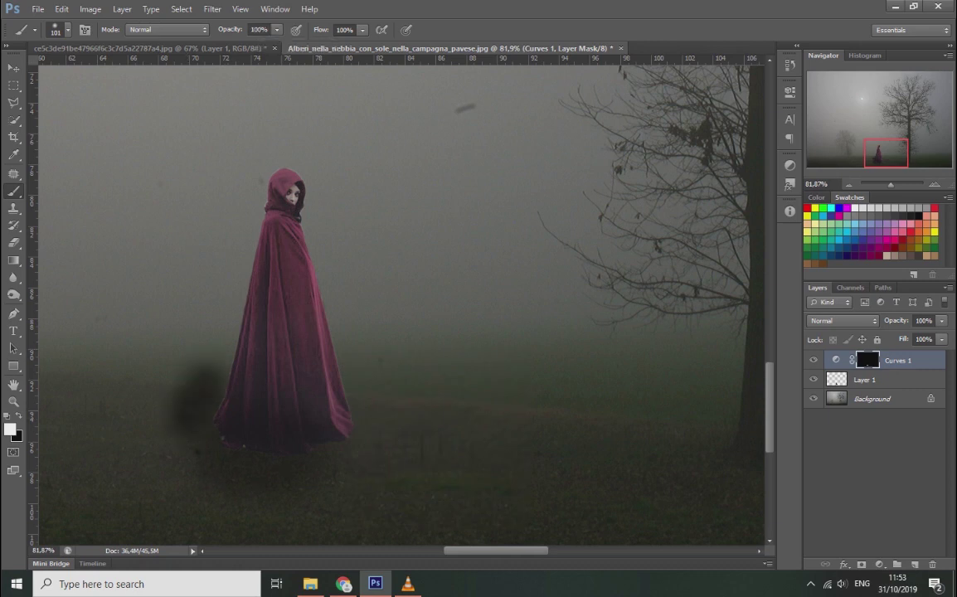
key(ctrl+z)
key(x)
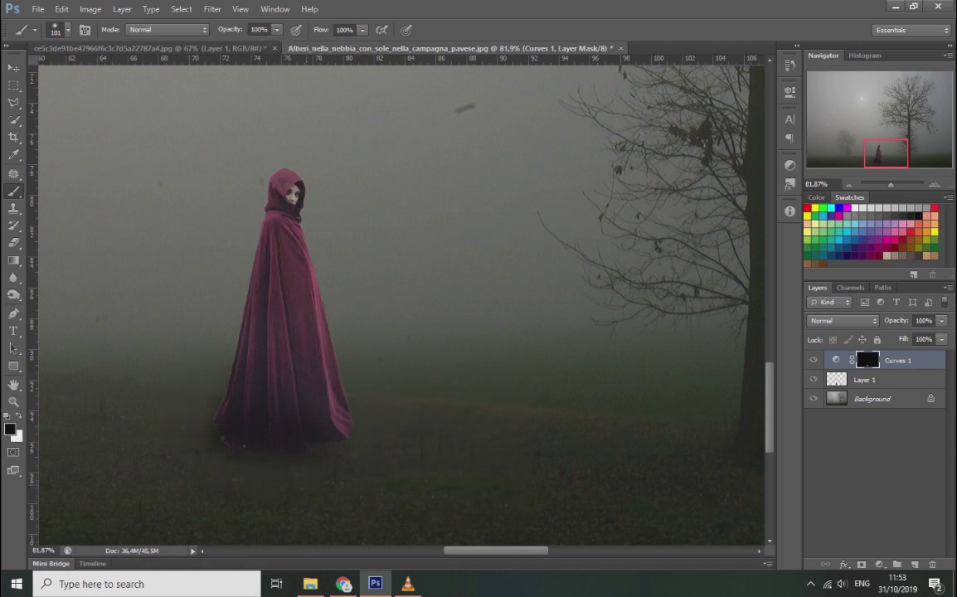
key(ctrl+0)
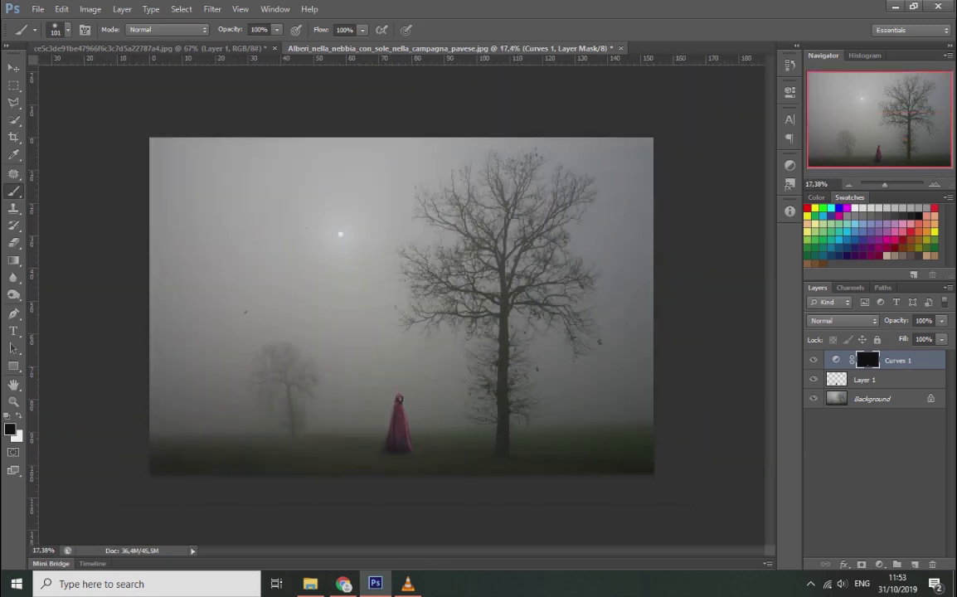
Hide Curves 1 and patch the sun out of the Background sky
click(813, 360)
click(871, 399)
click(13, 173)
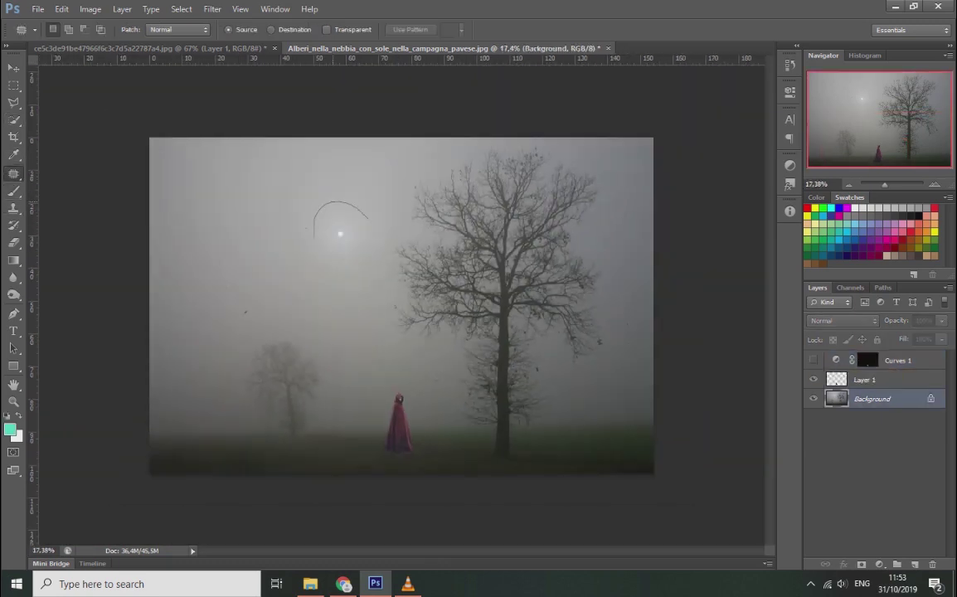
drag(351, 204, 315, 236)
drag(340, 231, 245, 221)
key(ctrl+d)
Add a brightening Curves 2 adjustment layer and invert its mask
click(879, 564)
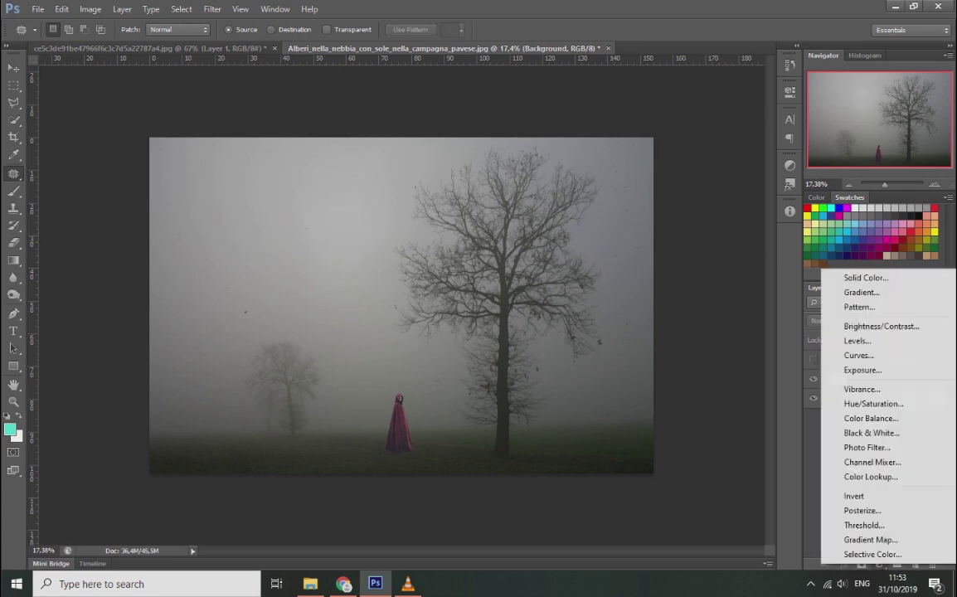
click(829, 359)
drag(632, 268, 632, 235)
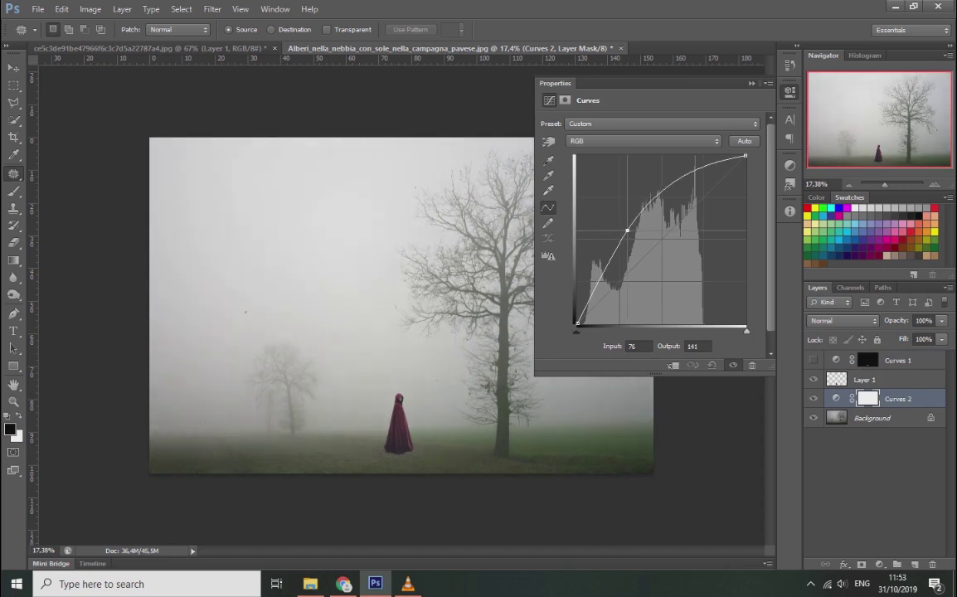
click(780, 305)
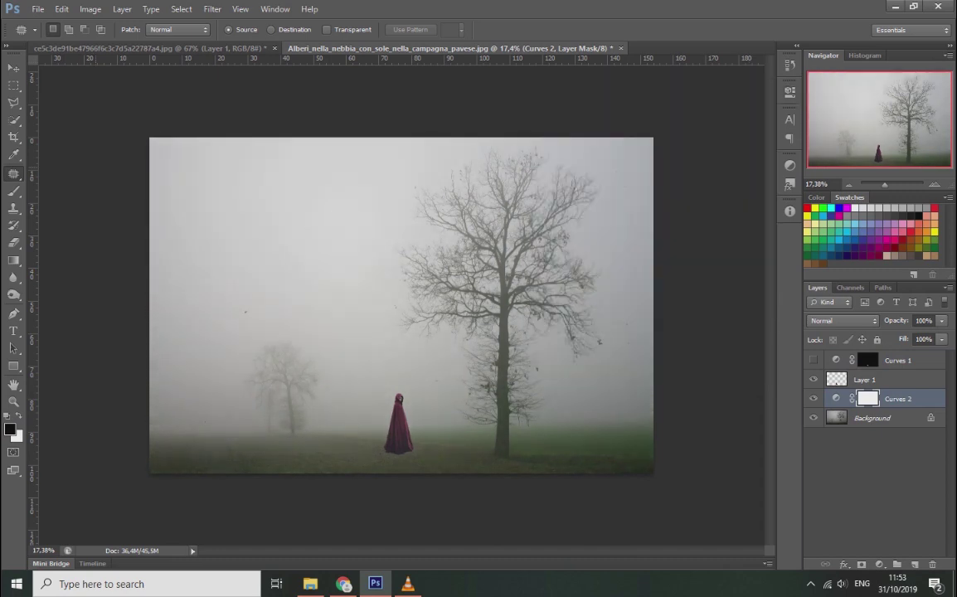
key(ctrl+i)
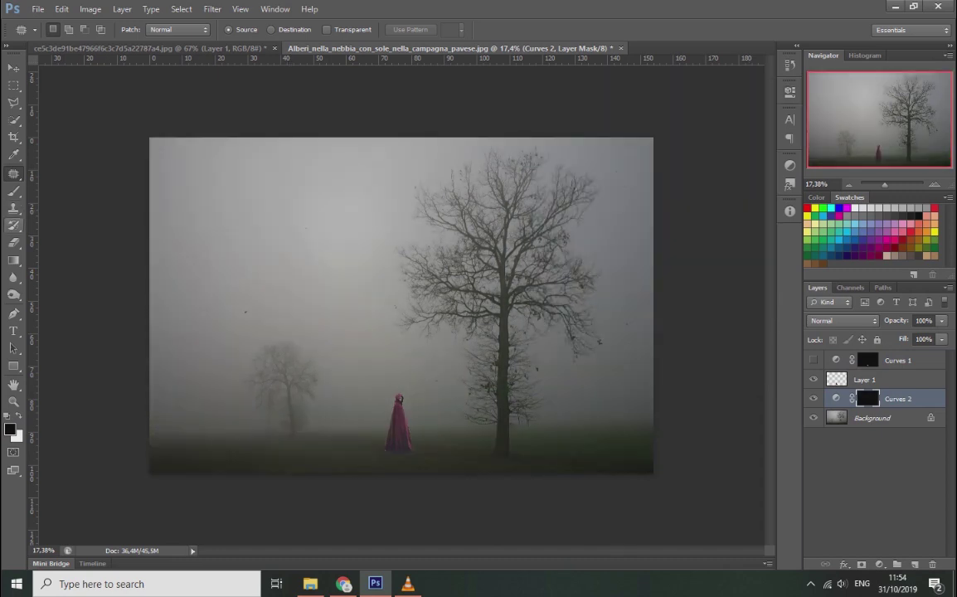
Paint the brightening back across the top, then over the middle fog at 41% opacity
key(b)
right_click(384, 215)
key(Return)
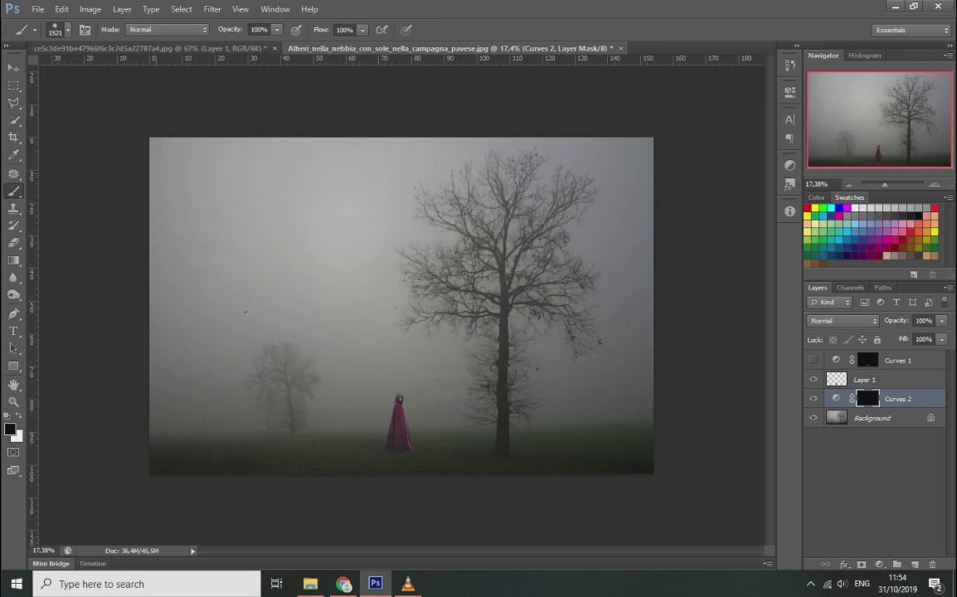
drag(166, 149, 580, 153)
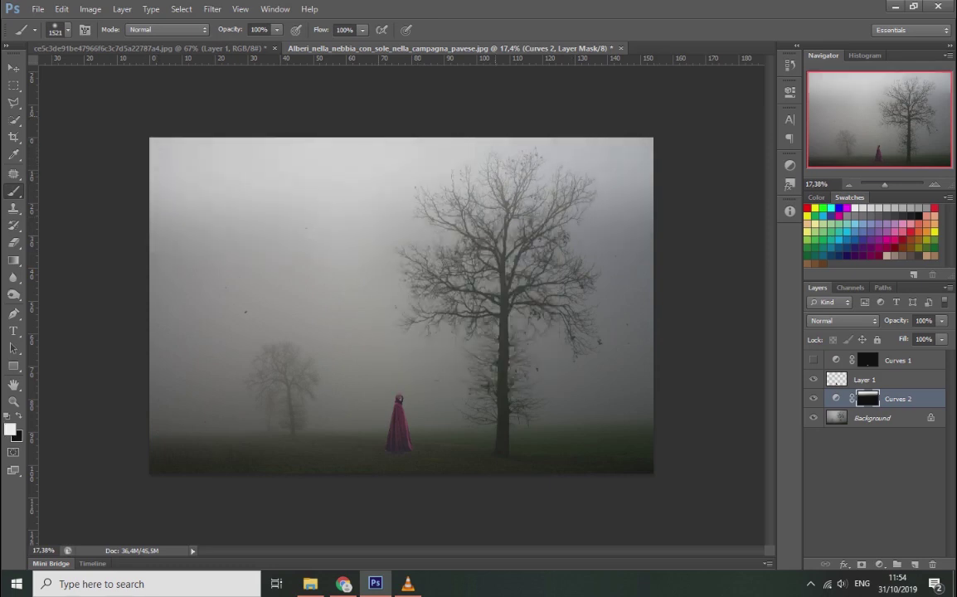
key(4)
key(1)
drag(539, 216, 165, 236)
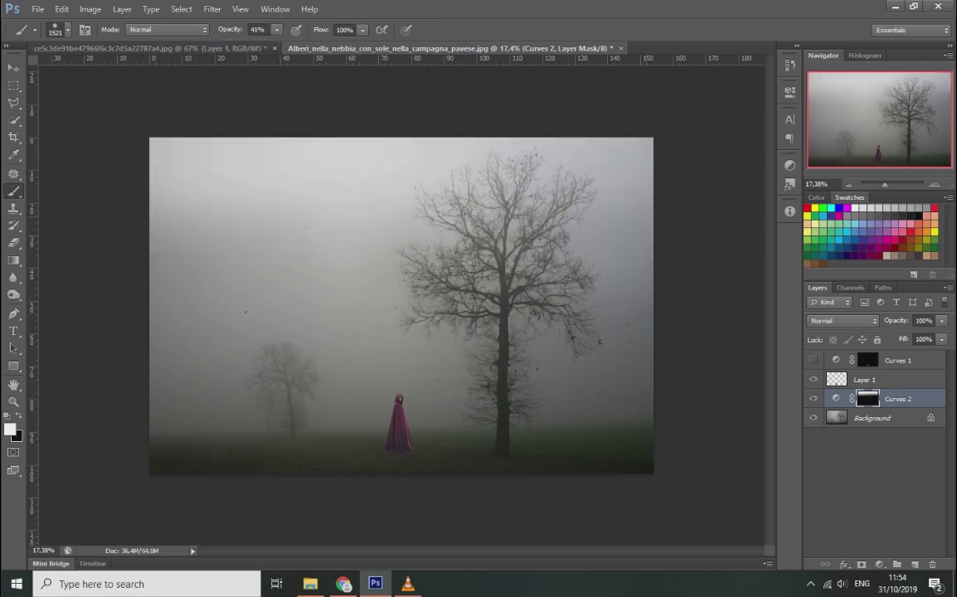
drag(581, 323, 166, 327)
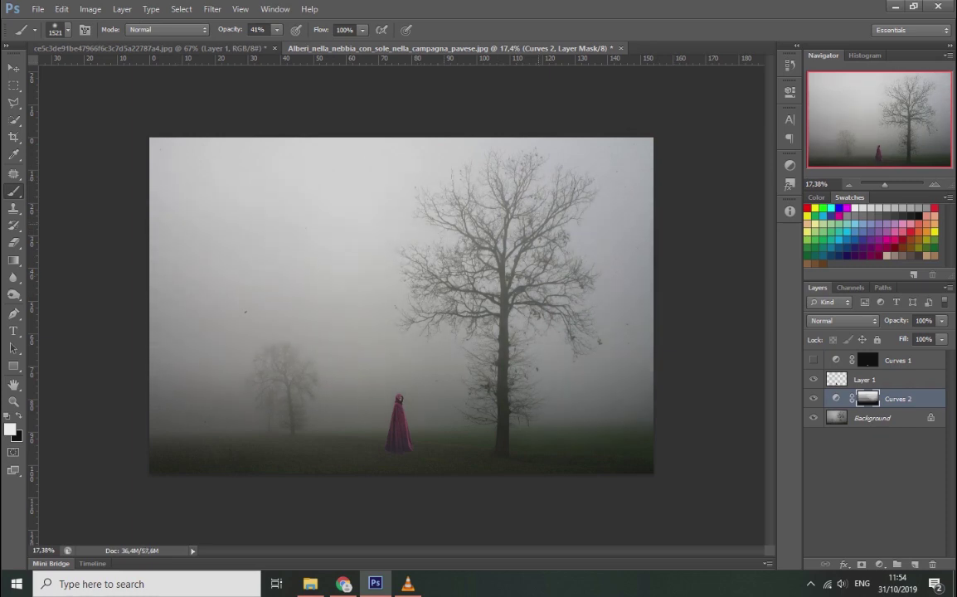
click(213, 9)
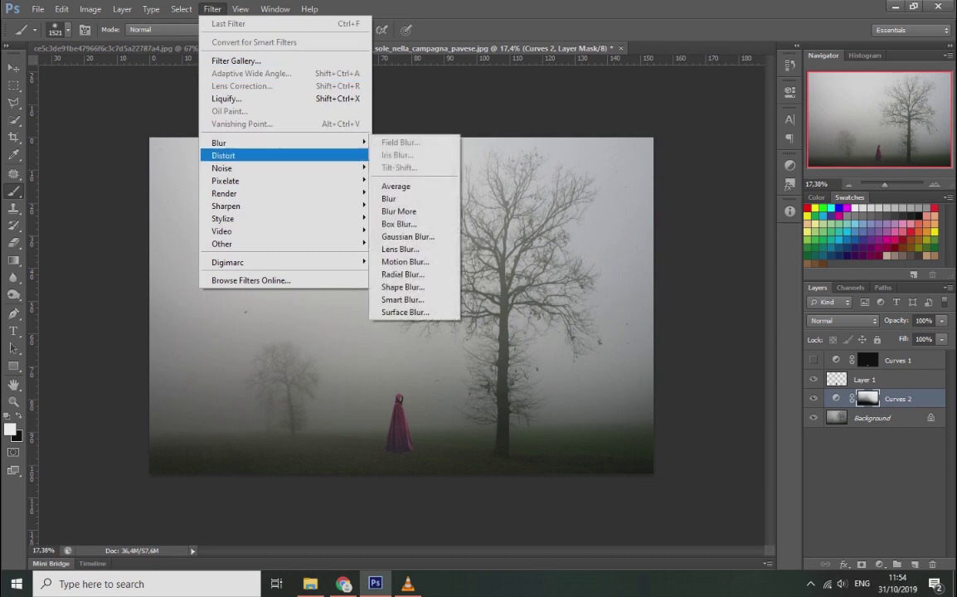
Gaussian-blur the Curves 2 mask and select the figure's Layer 1
click(414, 236)
key(Return)
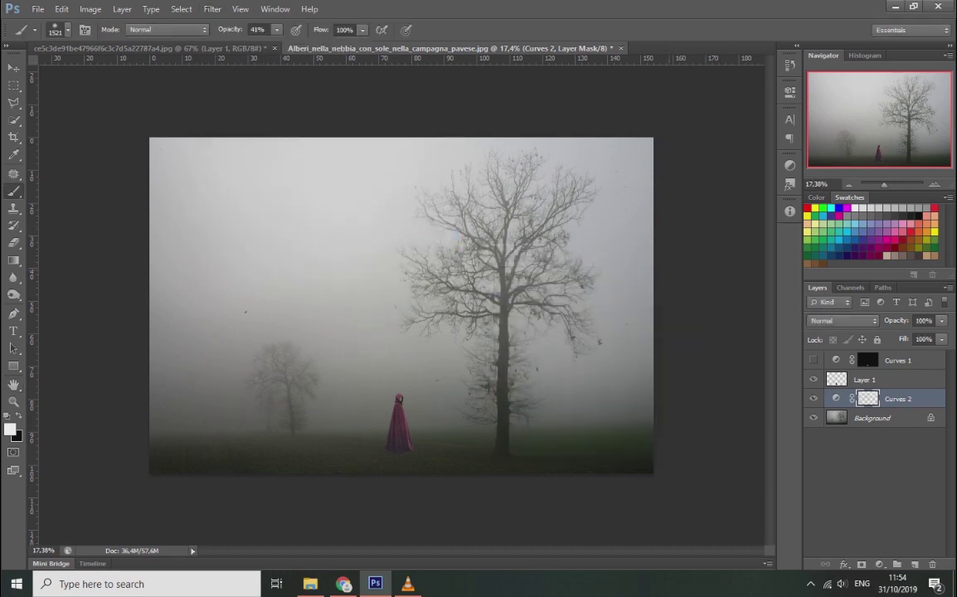
key(alt+bracketright)
key(ctrl+plus)
Pull the Curves midpoint down to slightly darken the cloaked figure
key(alt+i)
key(a)
key(u)
drag(767, 322, 767, 335)
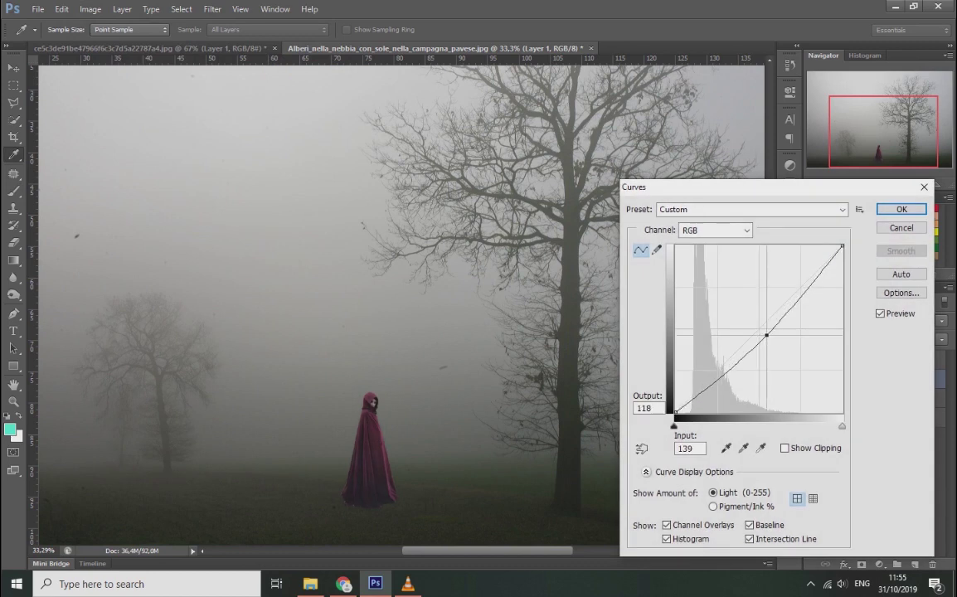
key(Return)
Set the Eraser to 20 px, zoom out via the Navigator, and add an empty Layer 2
key(b)
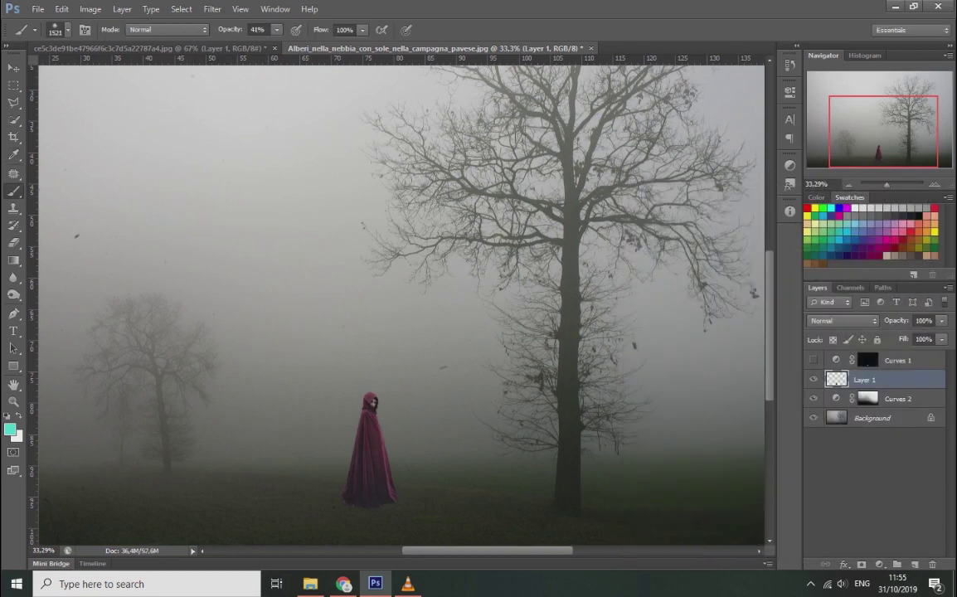
scroll(377, 498, up, 3)
key(e)
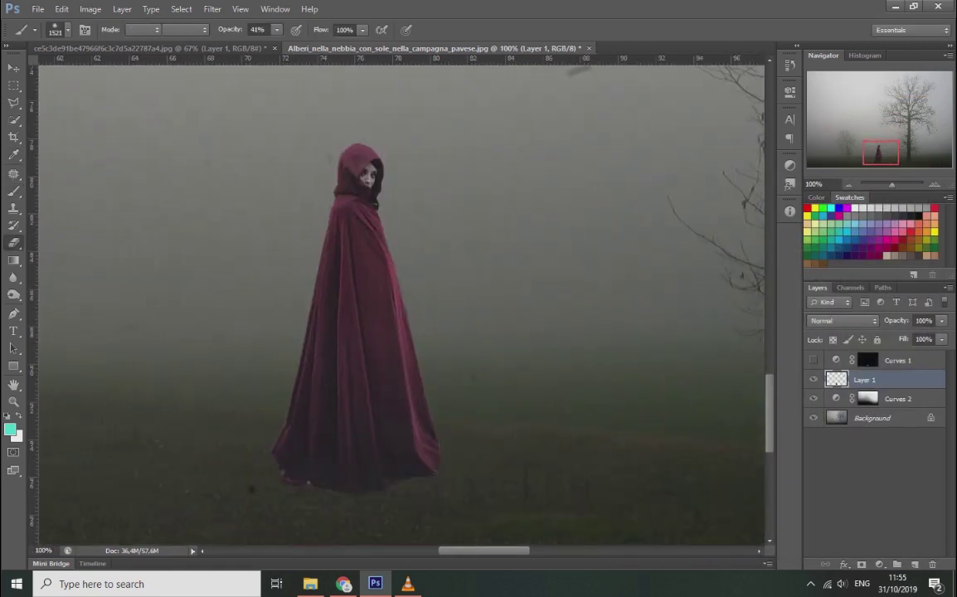
right_click(414, 394)
key(Return)
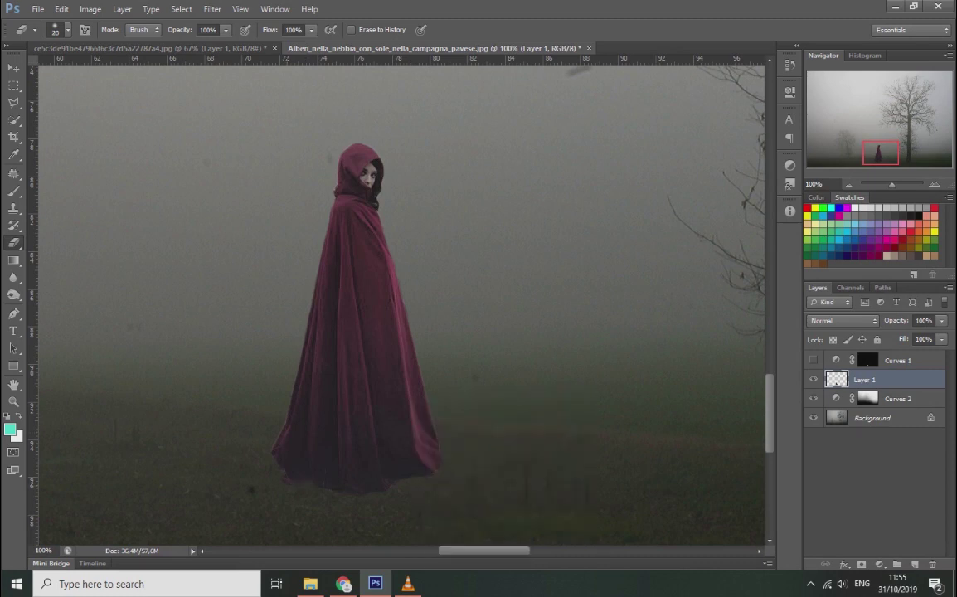
drag(892, 184, 886, 184)
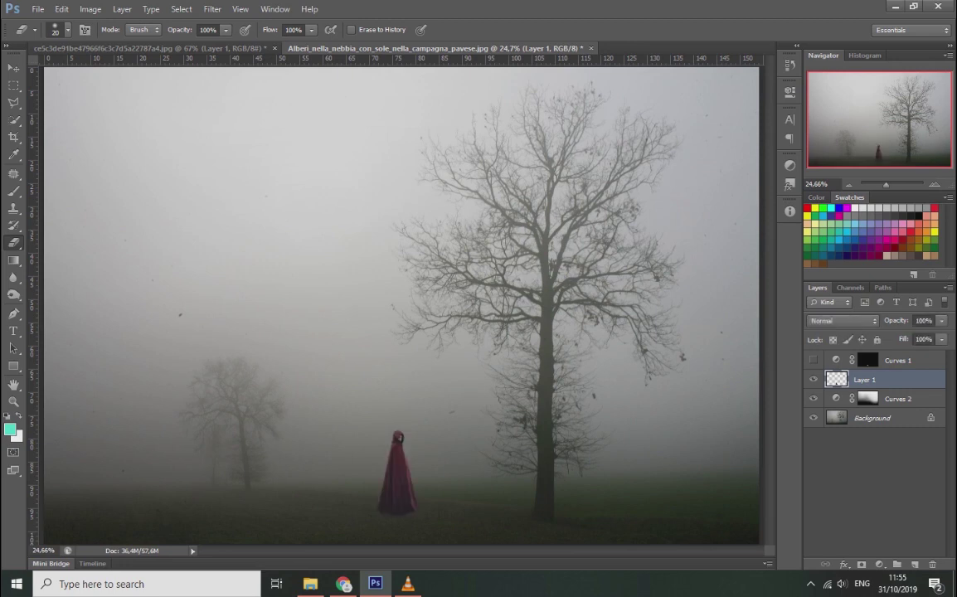
drag(885, 184, 883, 184)
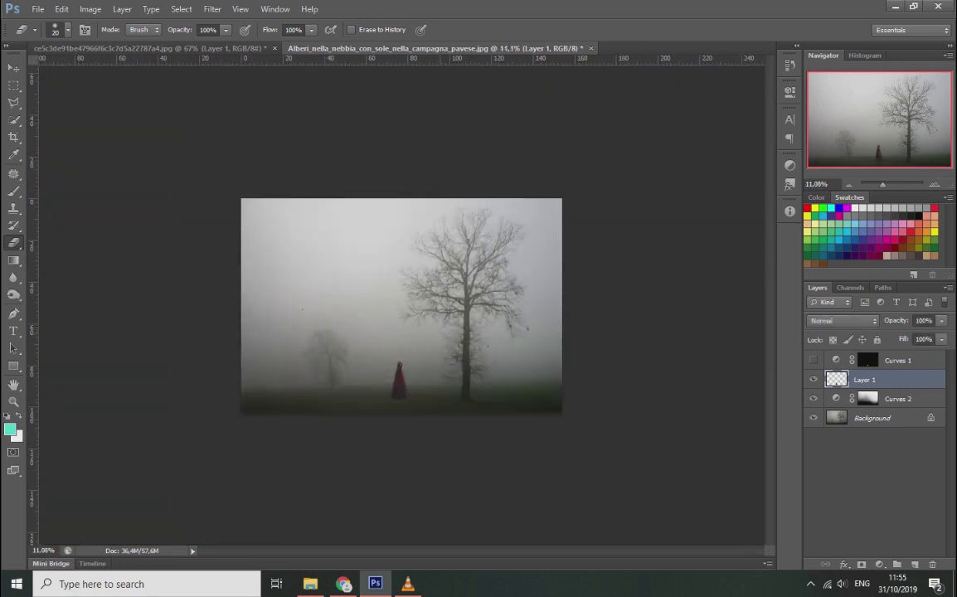
key(ctrl+shift+alt+n)
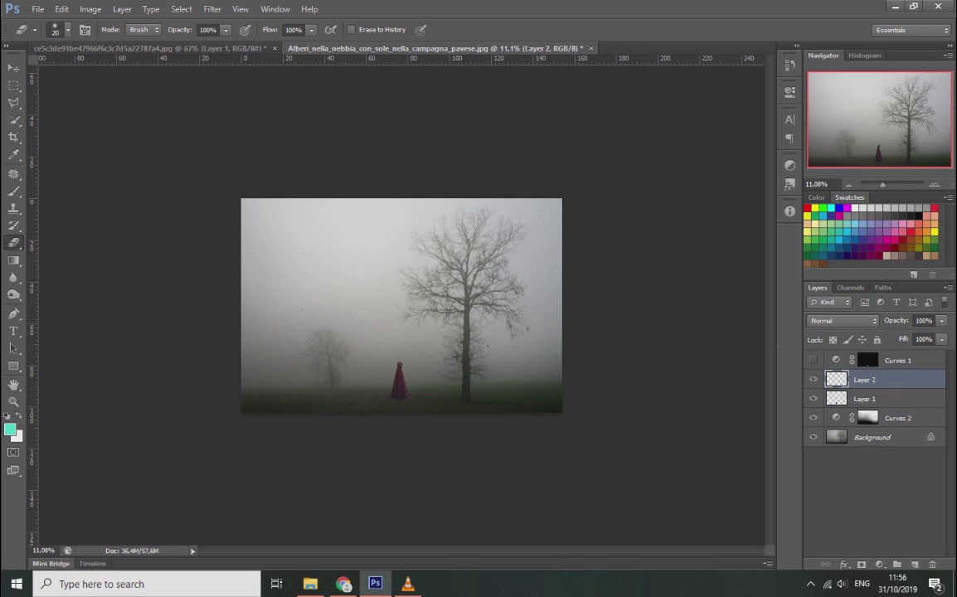
Move Layer 2 below Layer 1 and paint a white fog band with a 172 px brush
key(b)
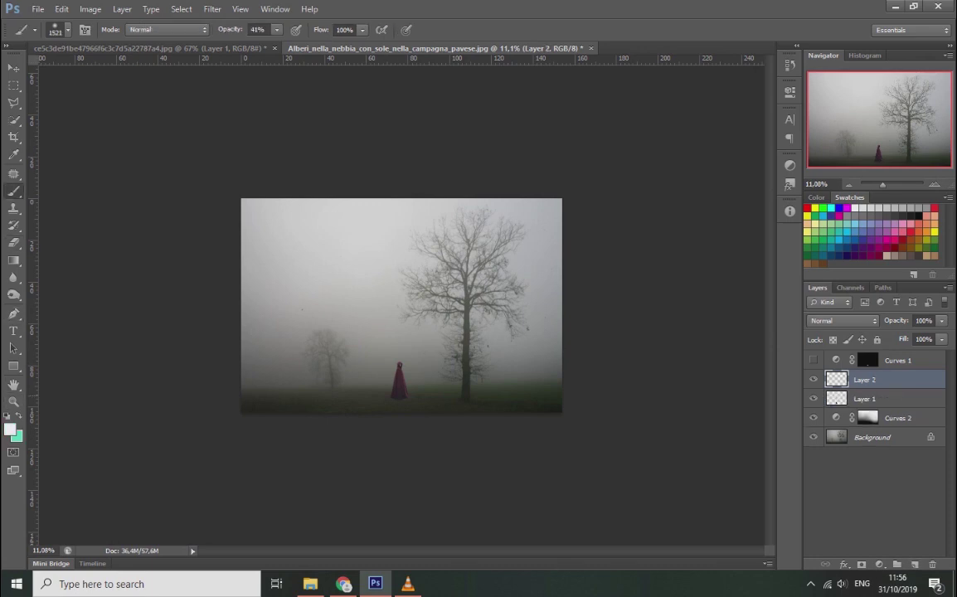
click(10, 428)
key(Escape)
right_click(517, 349)
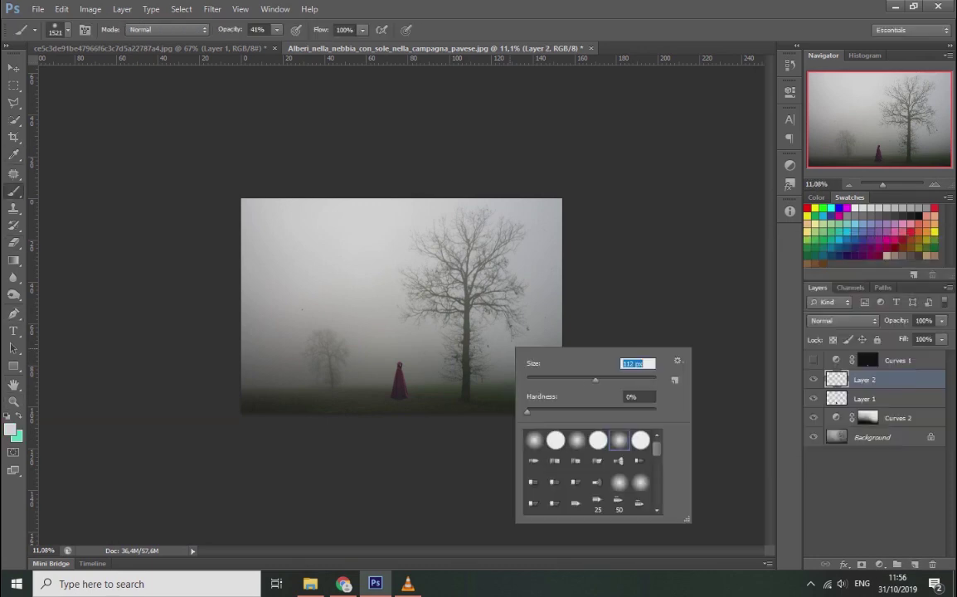
text(172)
key(Return)
key(ctrl+bracketleft)
drag(556, 377, 238, 385)
Paint softer fog along the ground at 17% opacity, widening the brush to 360 px
right_click(422, 309)
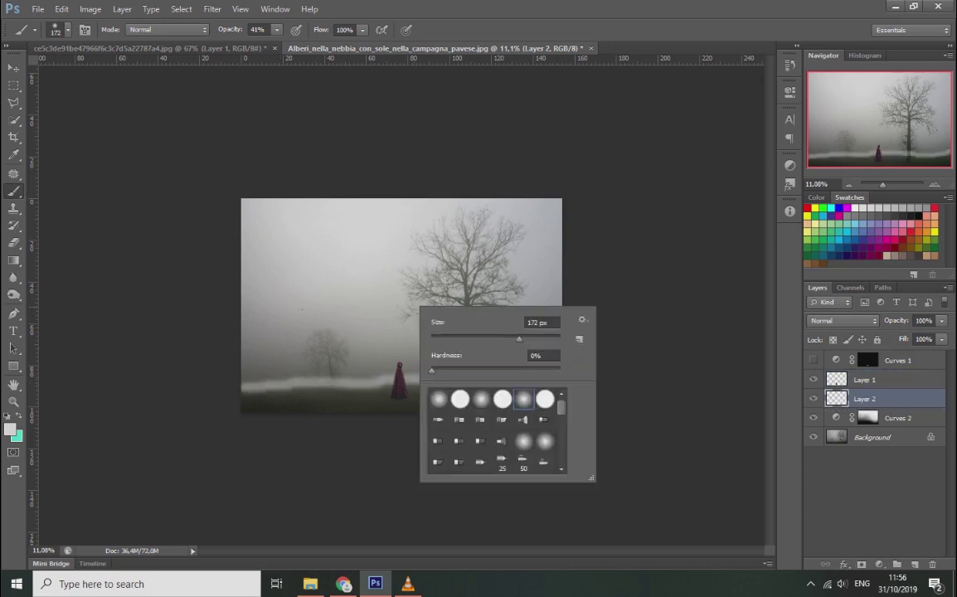
drag(277, 29, 260, 43)
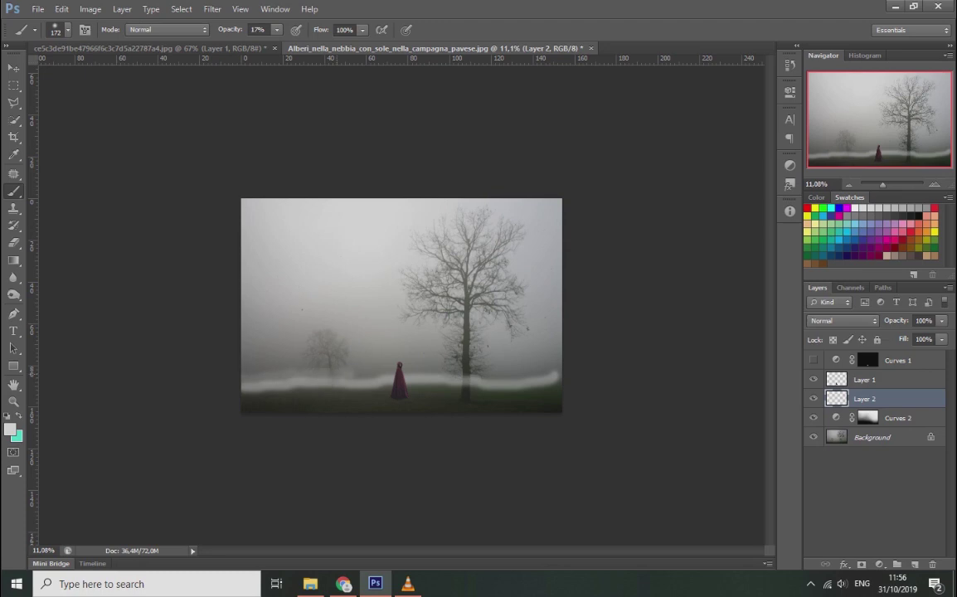
drag(242, 386, 381, 386)
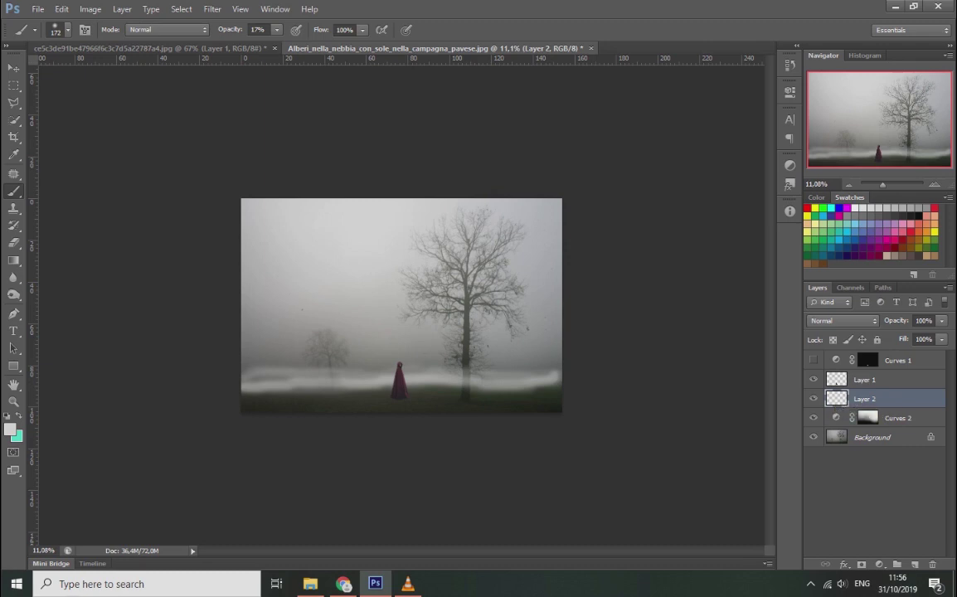
right_click(349, 344)
drag(390, 375, 415, 375)
key(Return)
mouse_move(232, 332)
mouse_down()
mouse_move(390, 323)
mouse_move(232, 324)
mouse_up()
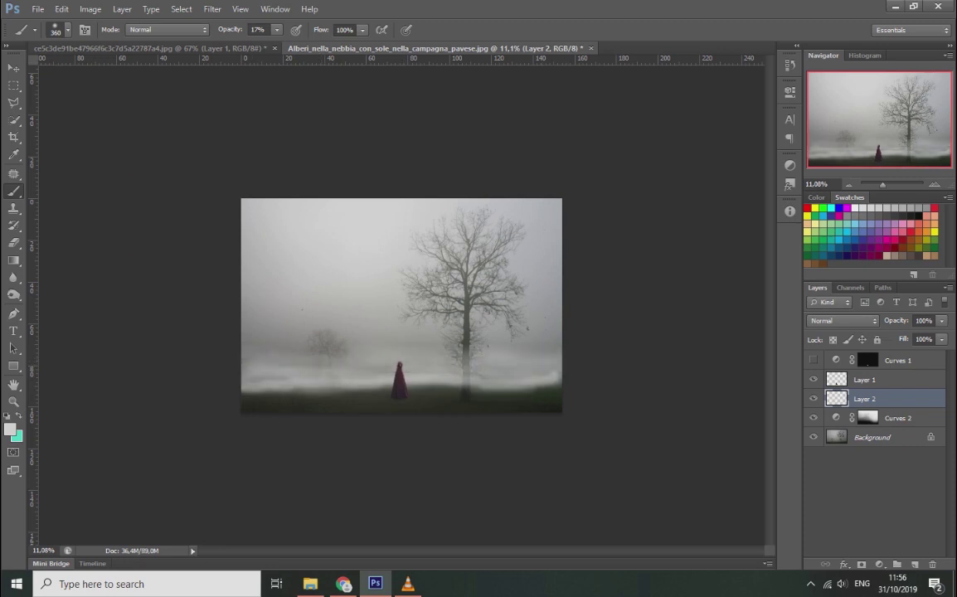
Apply Gaussian Blur radius 44.2 to the fog and add a new Layer 3 above
click(212, 10)
click(415, 234)
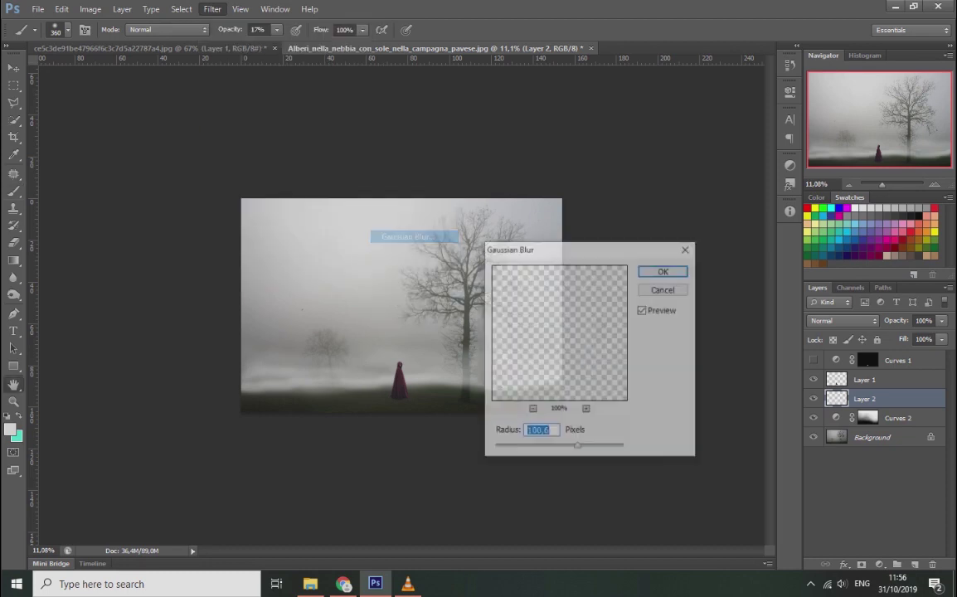
drag(549, 446, 562, 446)
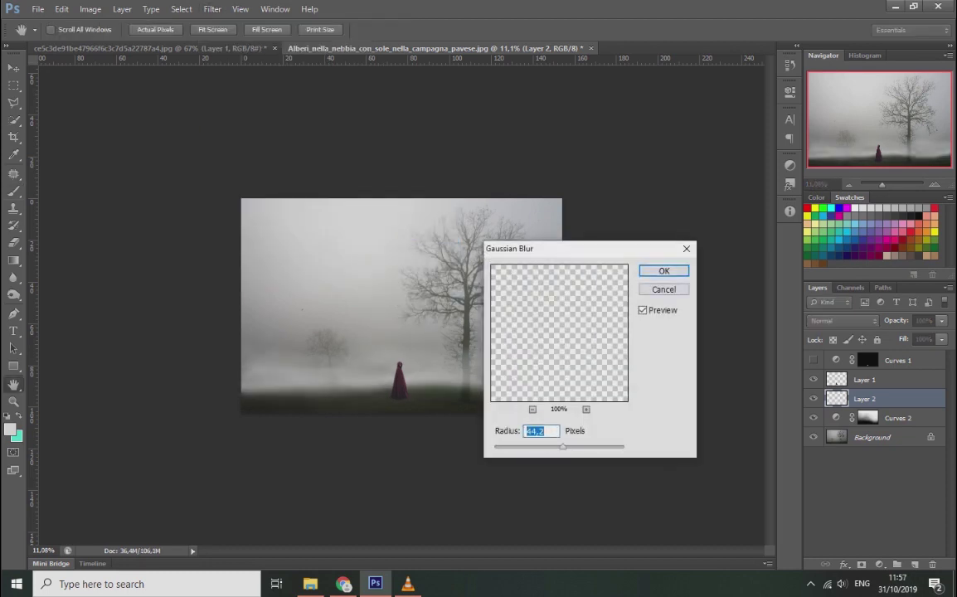
key(Return)
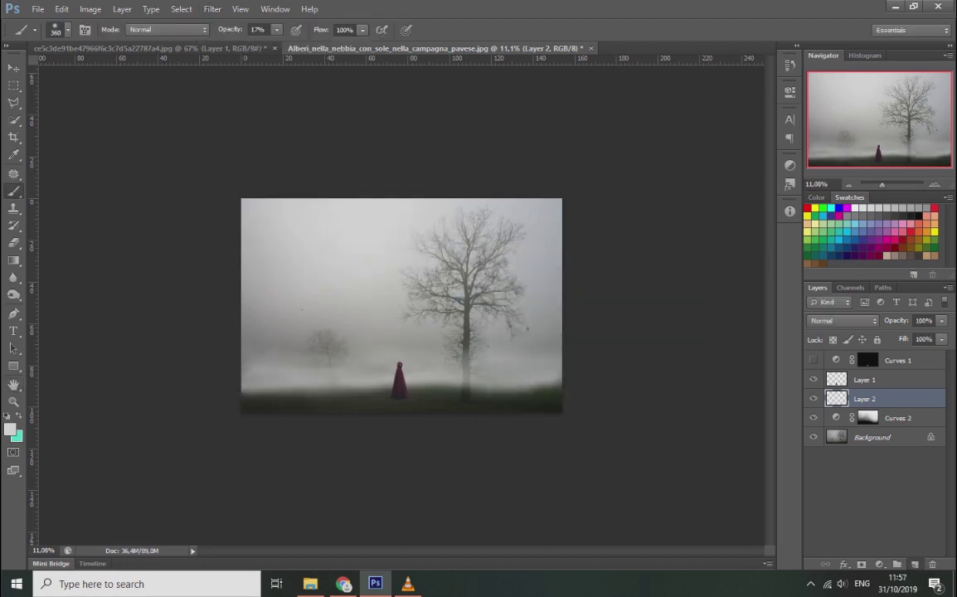
key(ctrl+shift+alt+n)
key(ctrl+bracketright)
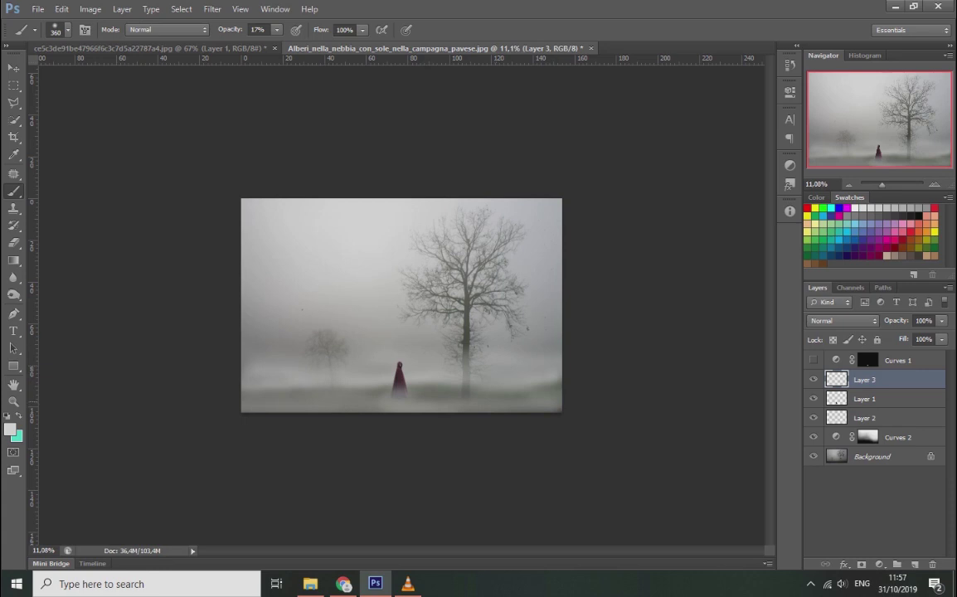
Set the brush size to 114 px, then zoom in close on the tree and cloaked figure
right_click(392, 384)
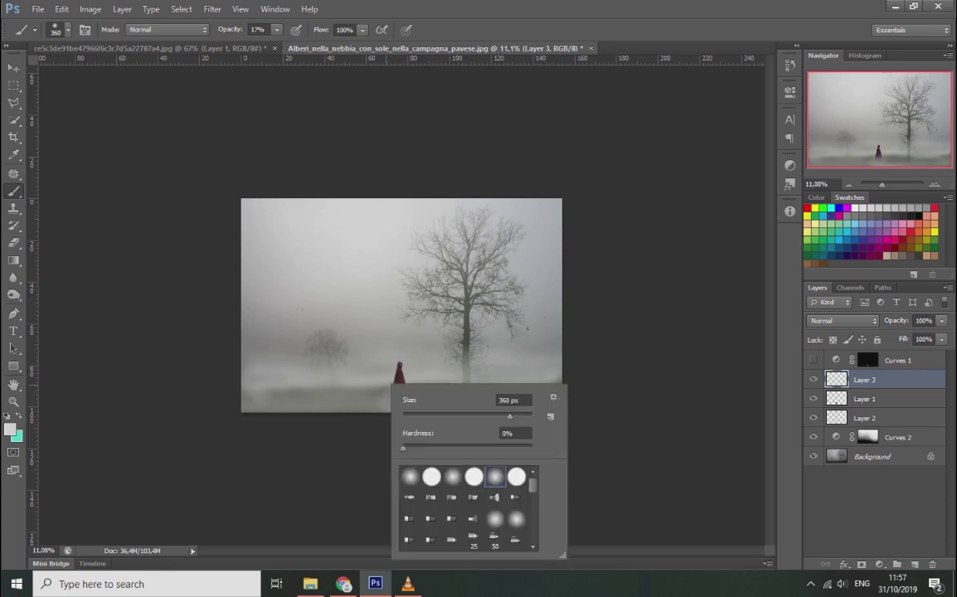
text(114)
key(Return)
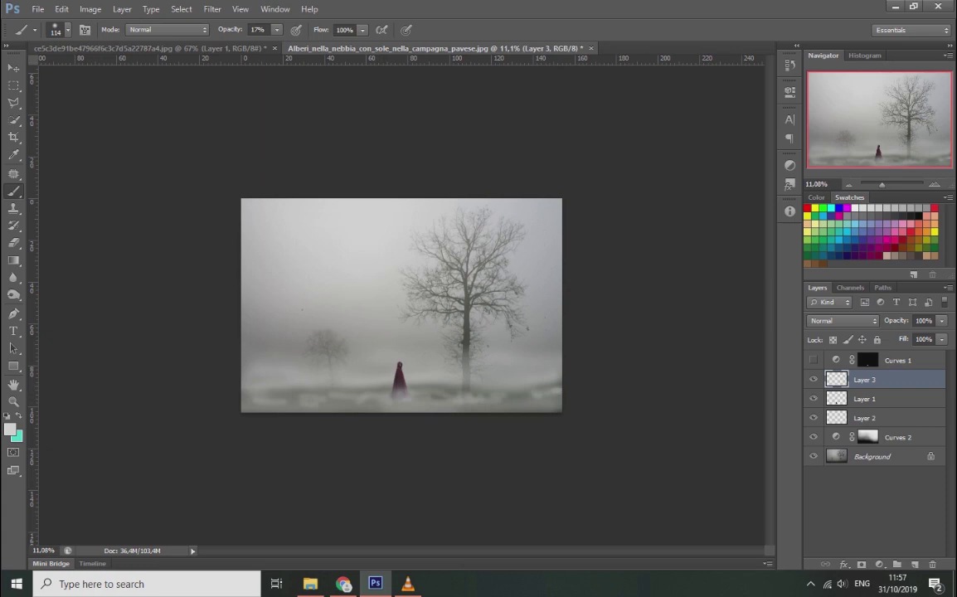
click(212, 9)
click(212, 9)
key(ctrl+plus)
key(ctrl+plus)
key(ctrl+plus)
On Layer 2, Magic Wand-select the tree trunk and lower fog, then set a 380 px eraser
click(871, 456)
key(w)
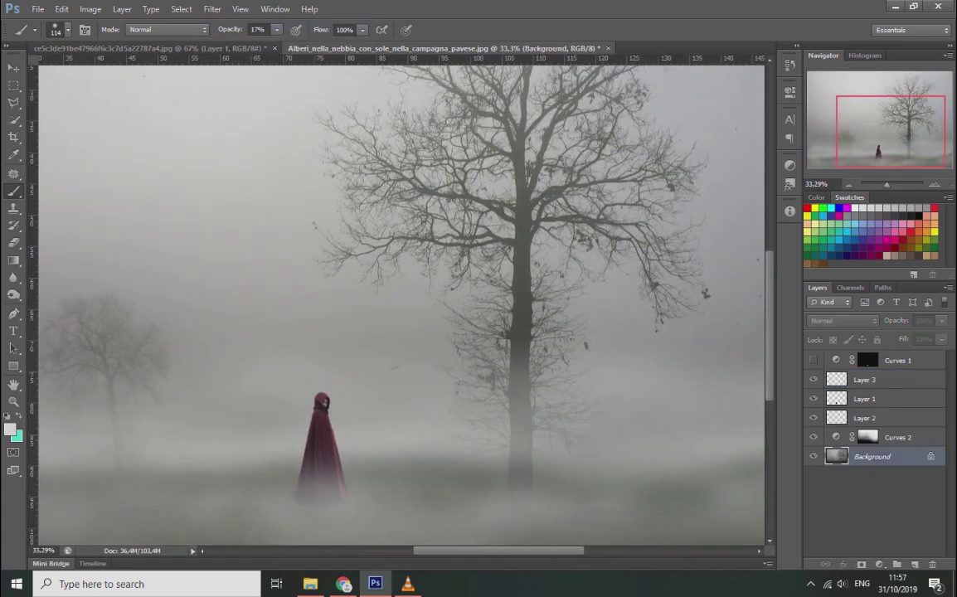
click(581, 506)
click(865, 418)
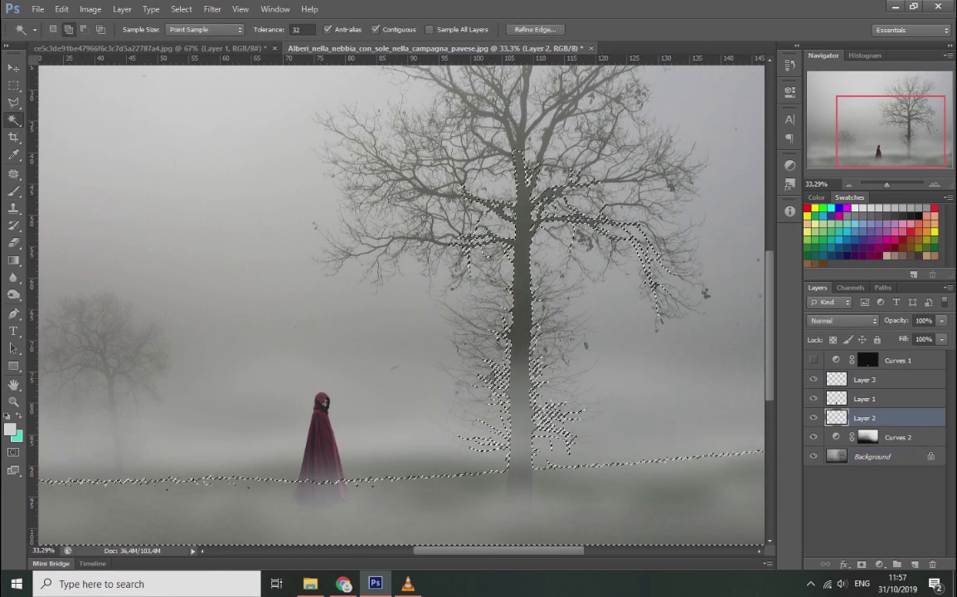
key(e)
right_click(526, 397)
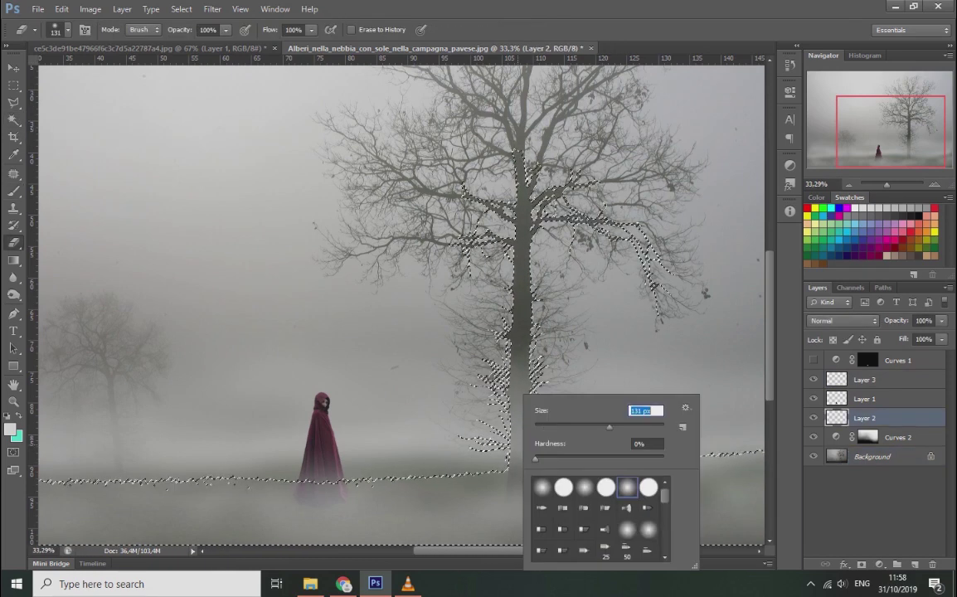
text(380)
key(Return)
Clear the selection and zoom out to see the whole image at about 17%
right_click(527, 342)
key(Return)
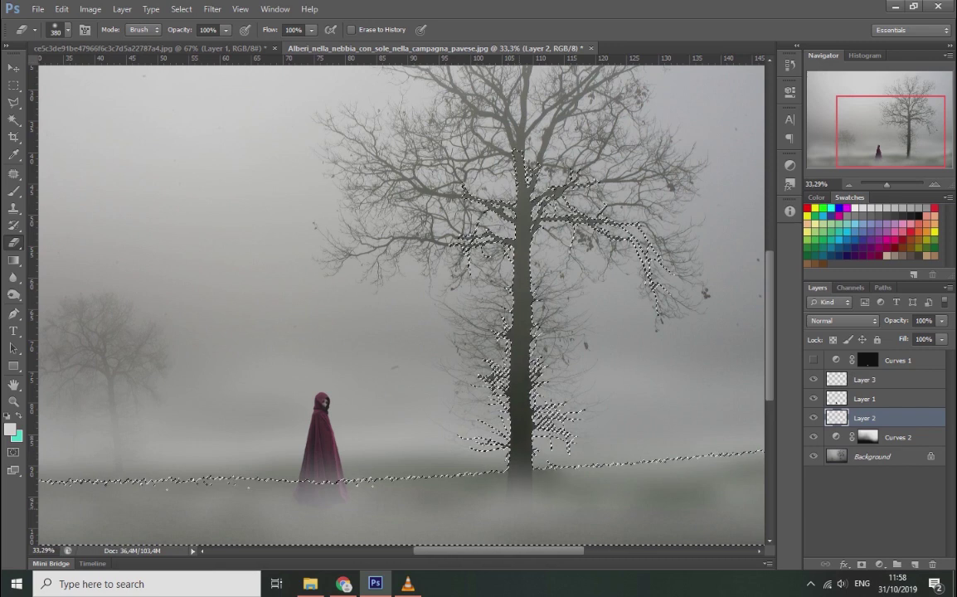
right_click(470, 157)
key(Return)
key(w)
right_click(286, 401)
click(323, 399)
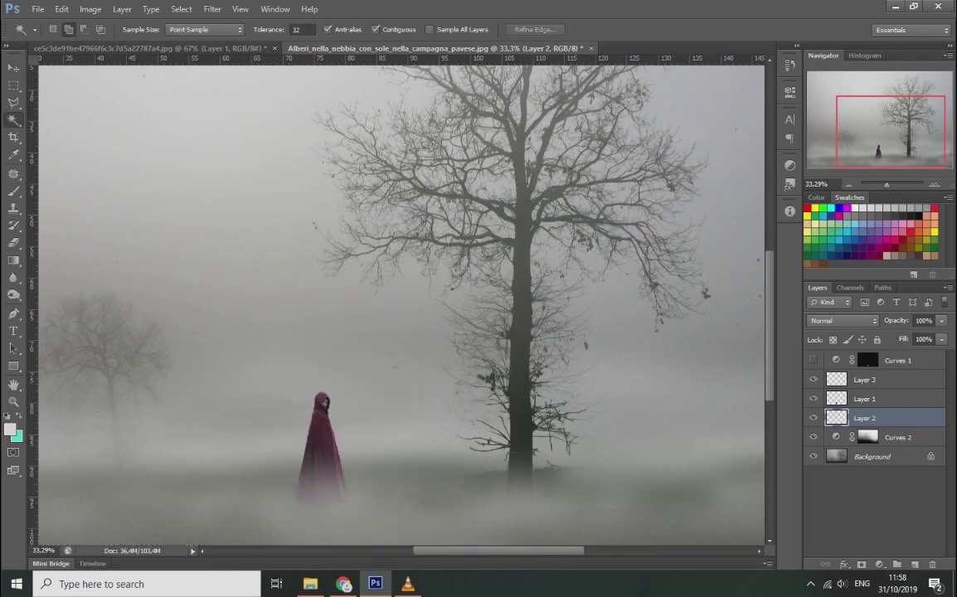
key(ctrl+minus)
key(ctrl+minus)
key(ctrl+minus)
drag(882, 184, 885, 184)
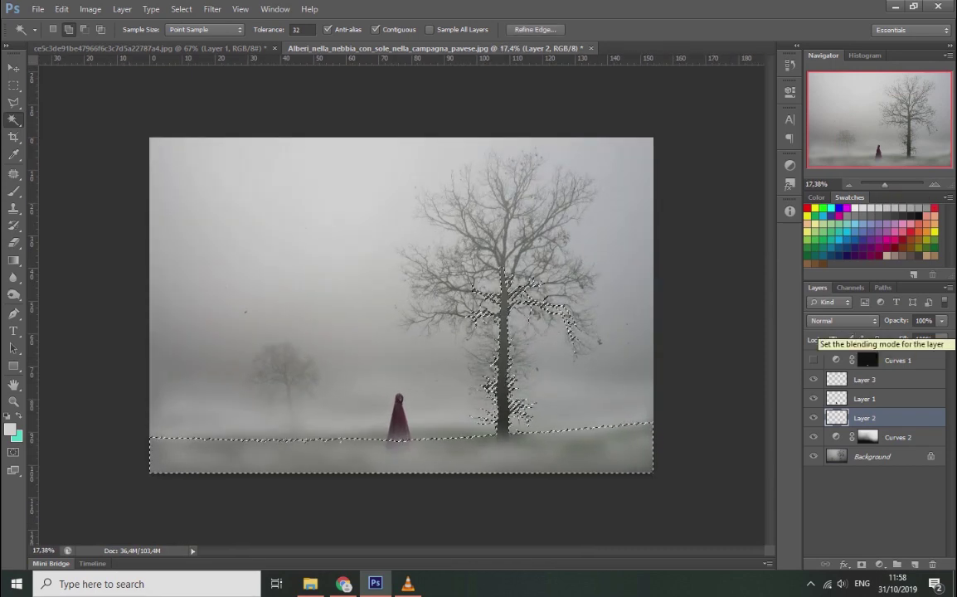
Test an erase stroke on the Background trunk, undo it, and return to Layer 2
click(873, 456)
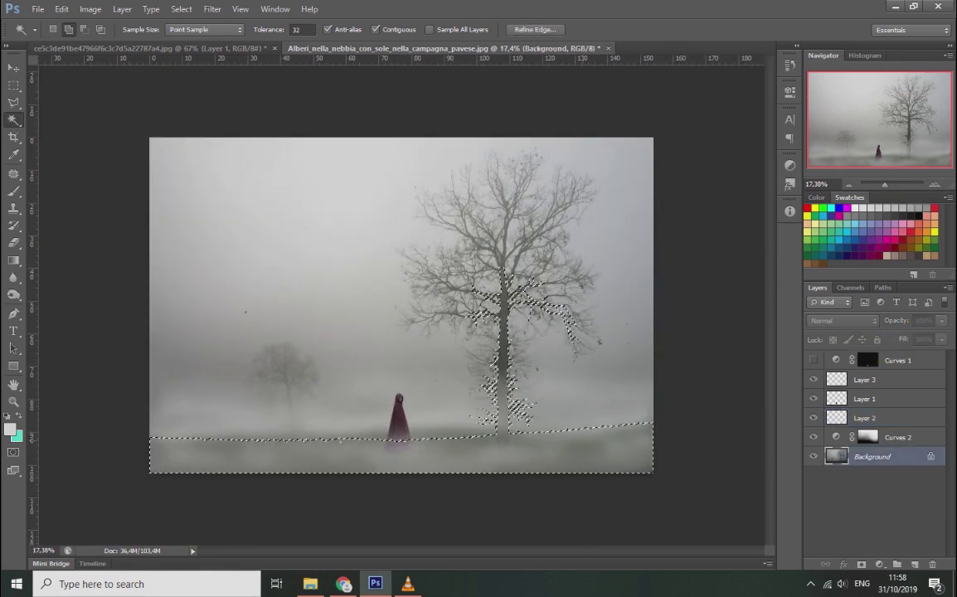
key(alt+bracketright)
key(alt+bracketright)
key(alt+bracketleft)
key(alt+bracketleft)
key(e)
drag(502, 339, 502, 381)
key(ctrl+z)
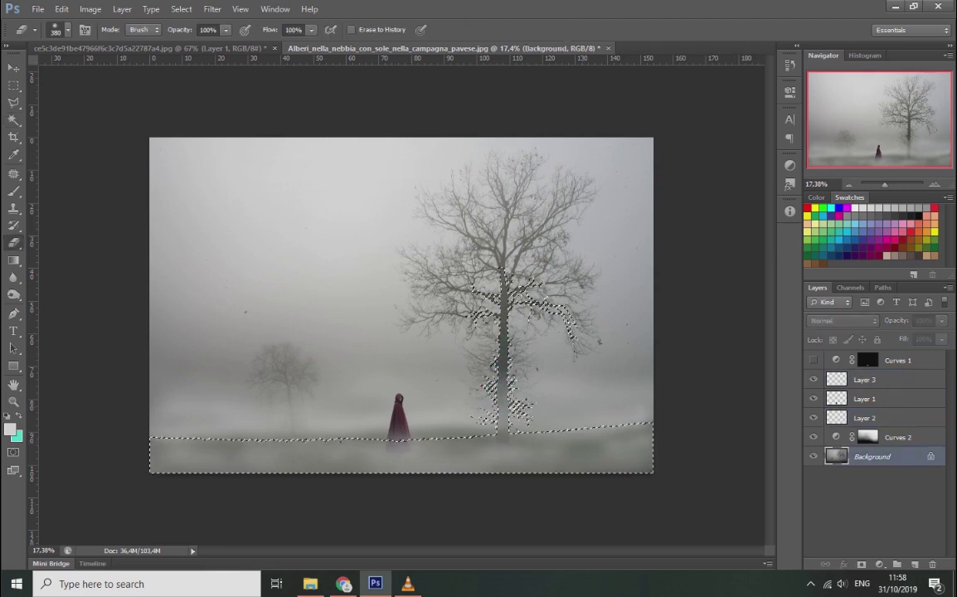
key(alt+bracketright)
key(alt+bracketright)
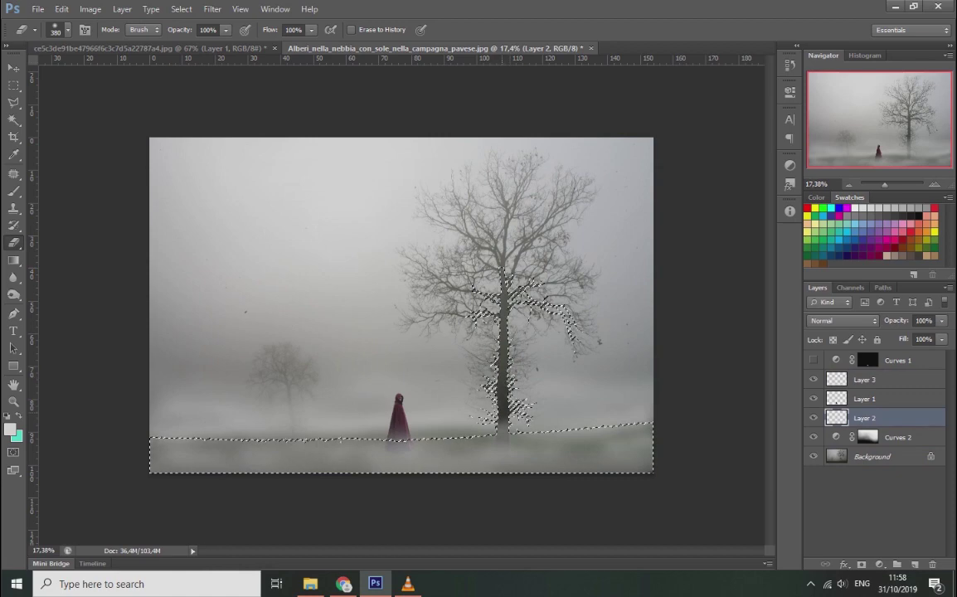
Zoom in and erase the trunk's rounded bottom into the fog with an 86 px eraser
key(ctrl+plus)
scroll(398, 299, down, 5)
scroll(398, 298, down, 5)
right_click(627, 257)
drag(702, 285, 692, 285)
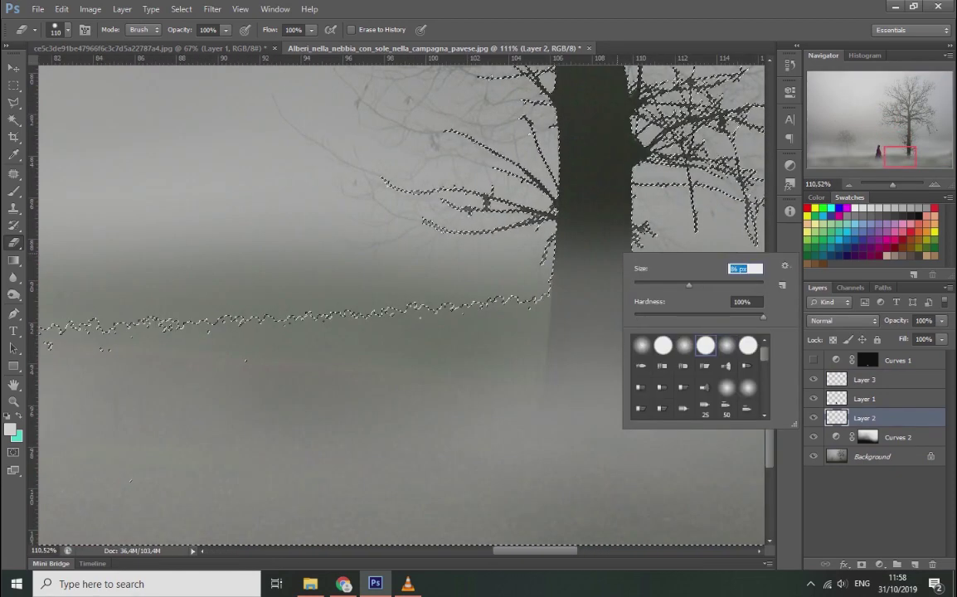
key(Return)
drag(586, 244, 589, 315)
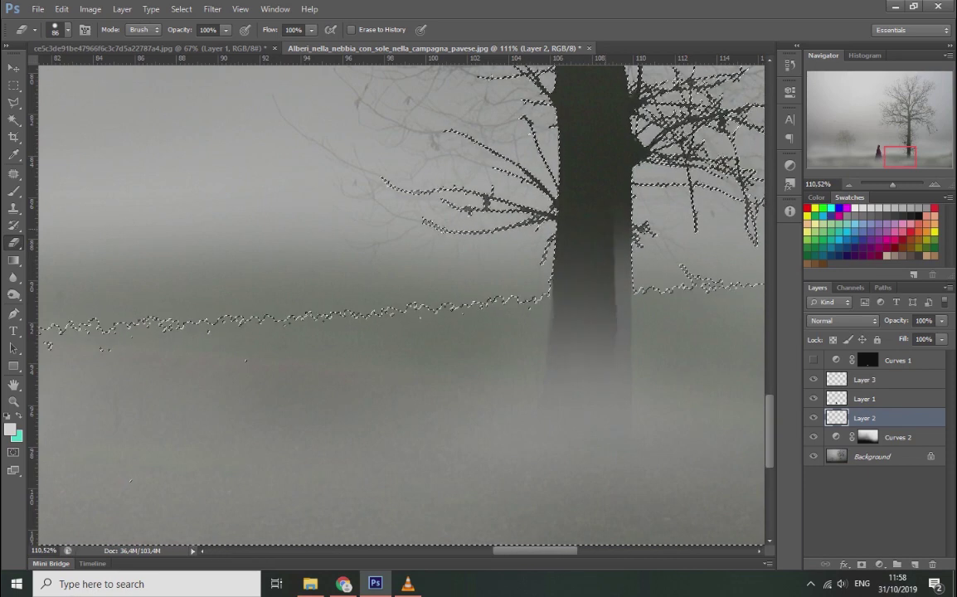
Zoom out, deselect, and reposition the view around the cloaked figure and tree
key(b)
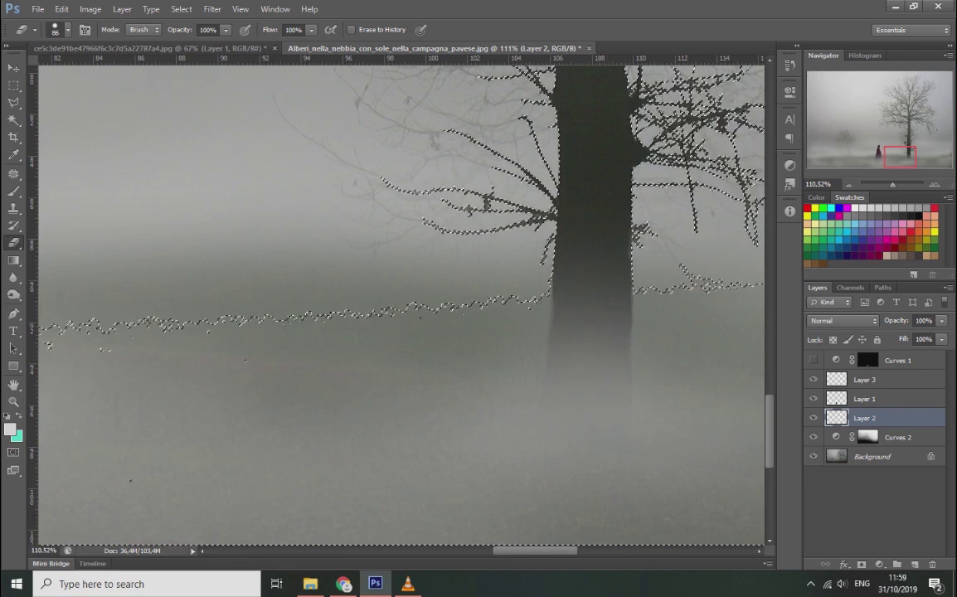
key(ctrl+minus)
right_click(294, 183)
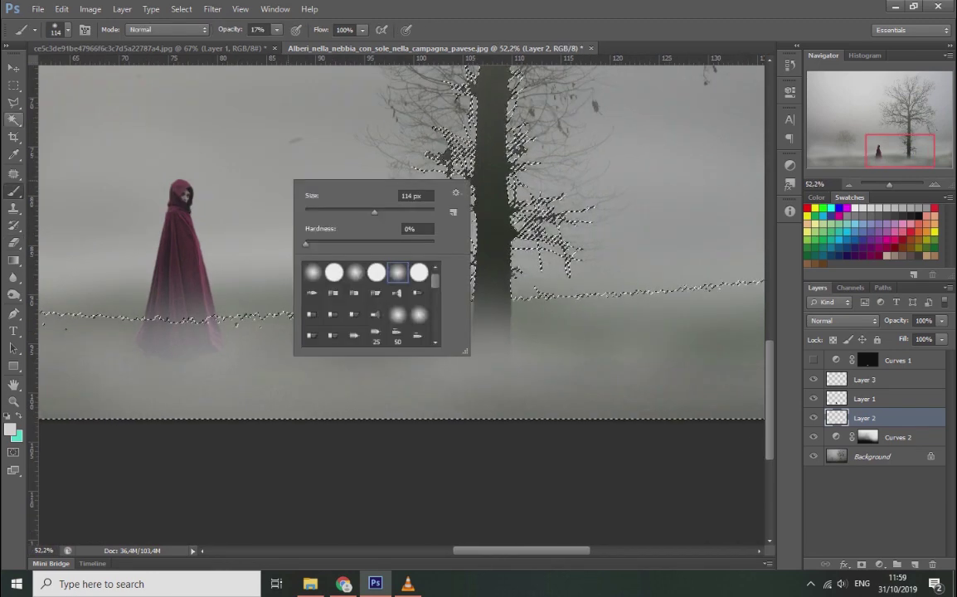
key(w)
right_click(204, 135)
click(235, 374)
scroll(398, 307, up, 3)
drag(398, 307, 528, 258)
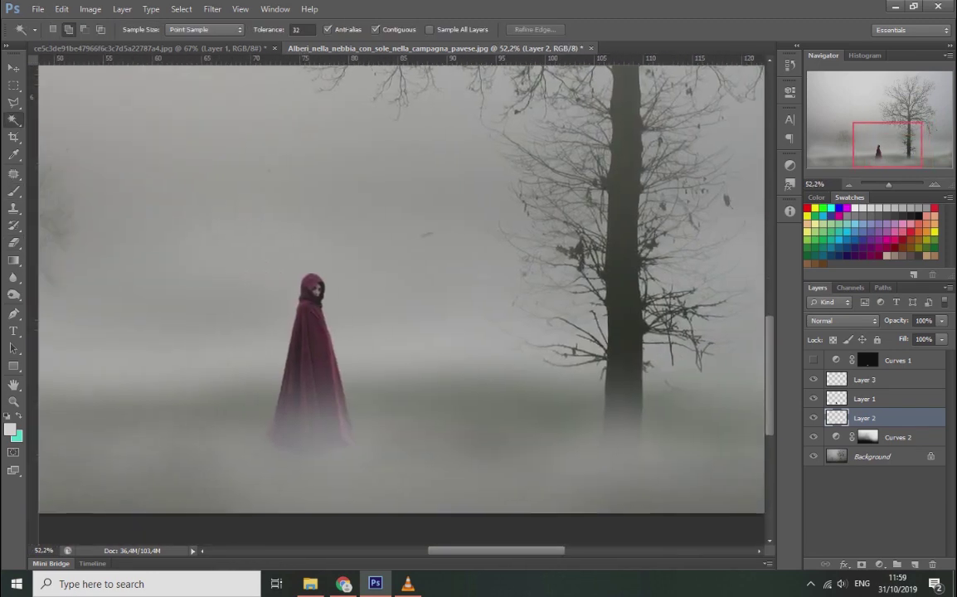
On Layer 1, set the eraser to 143 px at 40% opacity and fit the image on screen
key(alt+bracketright)
key(e)
right_click(482, 387)
text(143)
key(Return)
key(4)
key(9)
key(4)
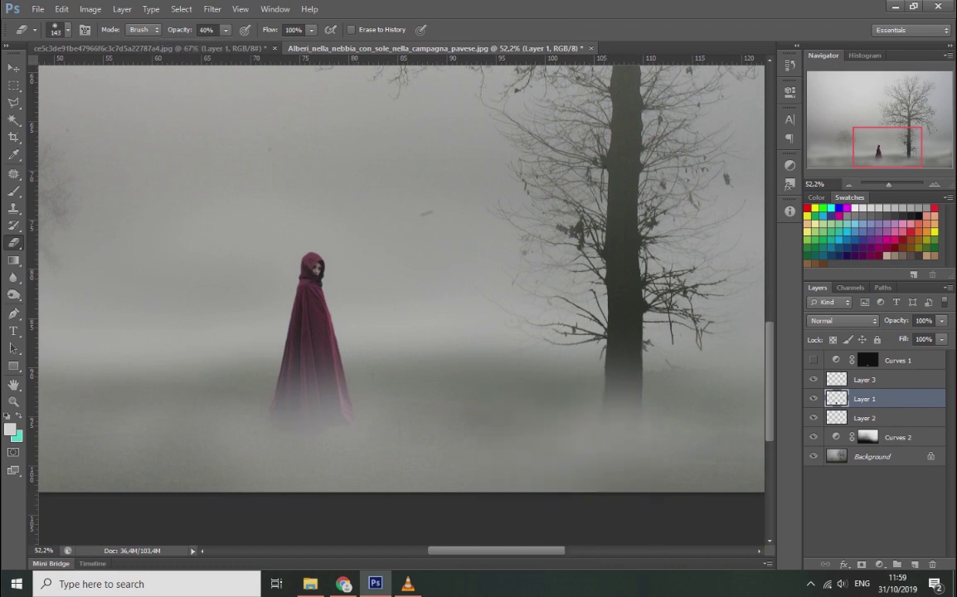
key(ctrl+0)
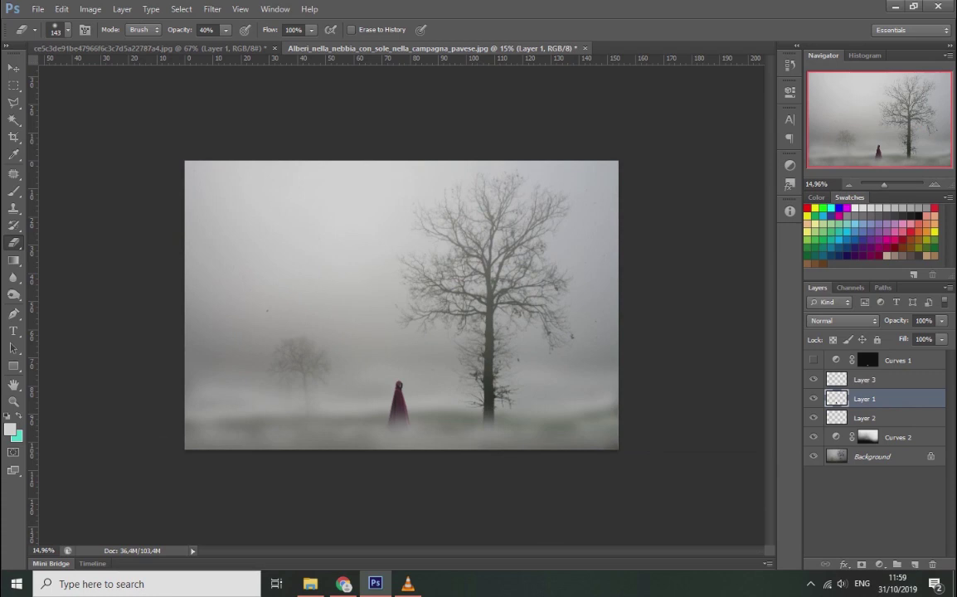
Duplicate the Background layer and set a 162 px Clone Stamp brush
click(871, 456)
key(ctrl+j)
key(s)
right_click(381, 241)
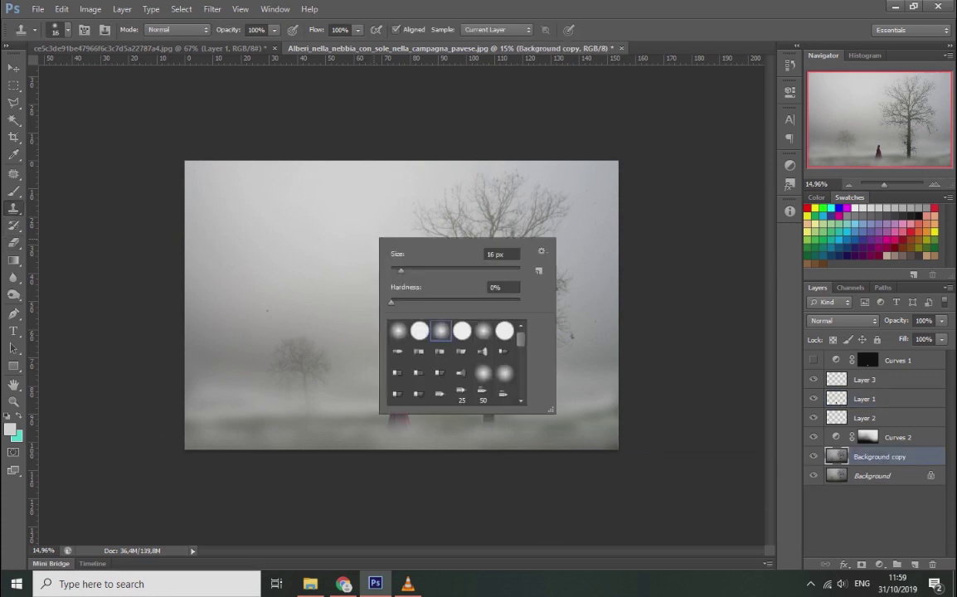
text(162)
key(Return)
Patch the big tree's crown, the area above it, the right edge and top strip with nearby fog
key(j)
drag(445, 167, 390, 217)
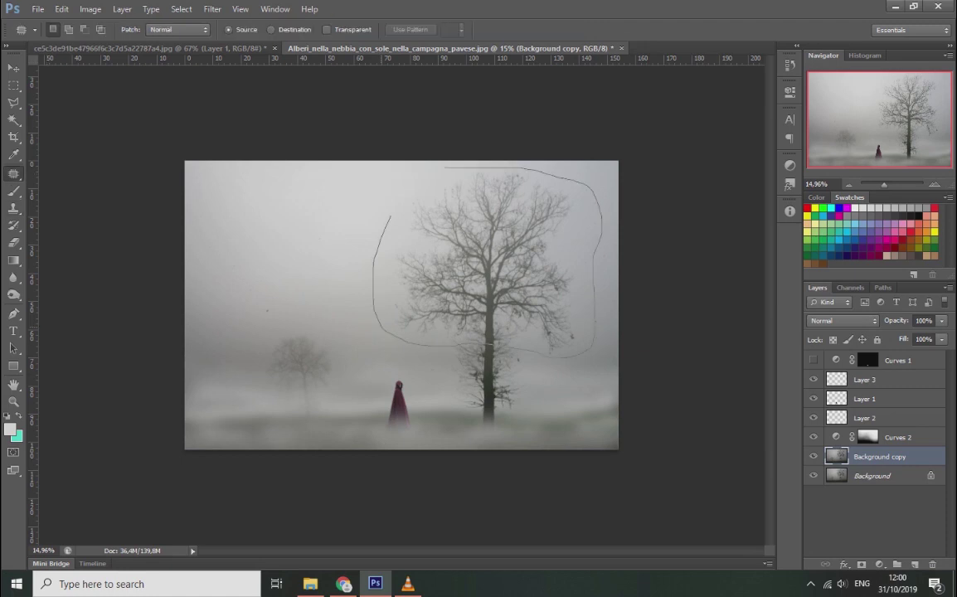
drag(489, 266, 299, 252)
key(ctrl+d)
drag(385, 256, 387, 258)
drag(477, 257, 336, 214)
key(ctrl+d)
mouse_move(610, 286)
mouse_down()
mouse_move(572, 249)
mouse_move(352, 255)
mouse_up()
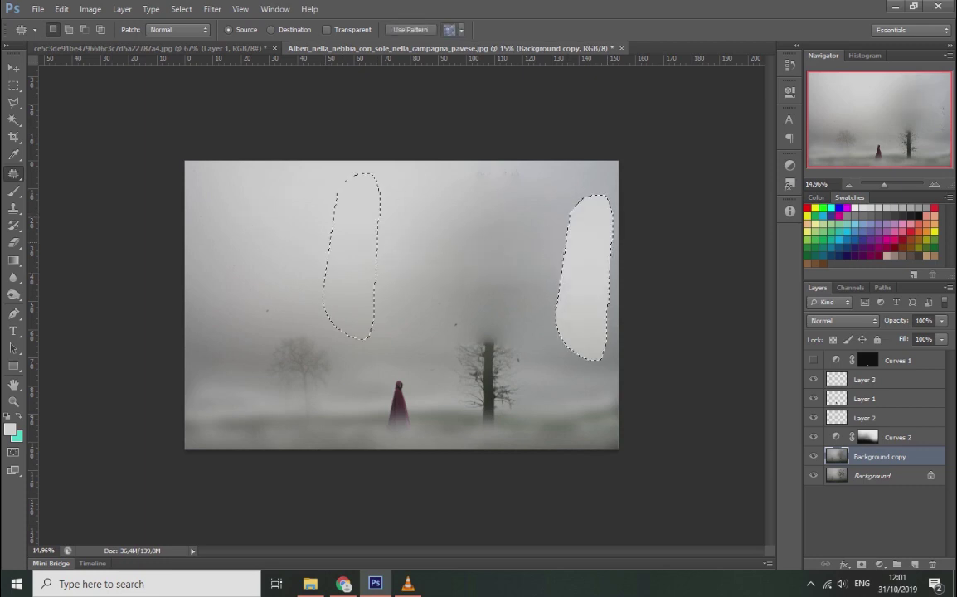
key(ctrl+d)
drag(548, 164, 331, 239)
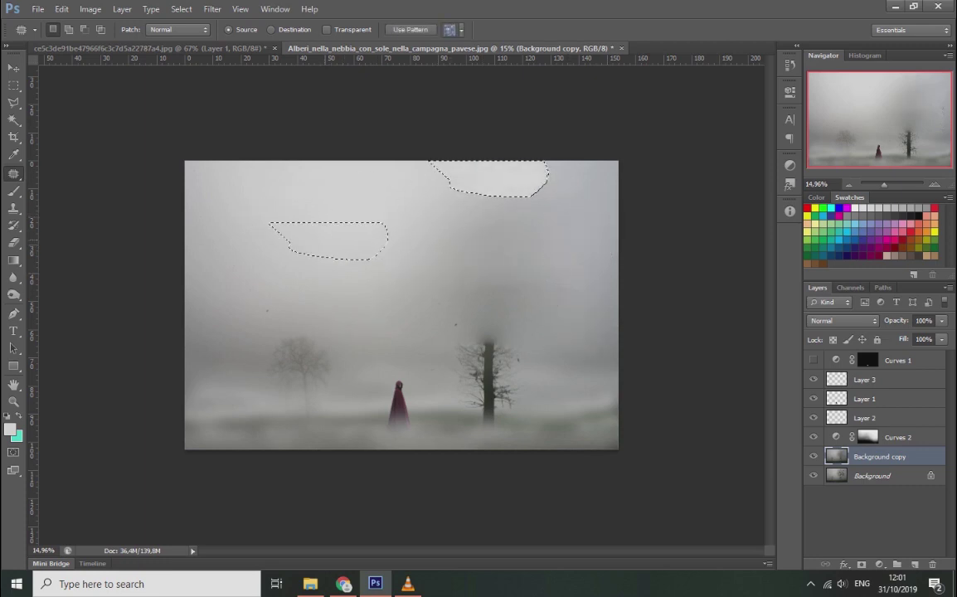
key(ctrl+d)
Clone fog over the right tree's upper trunk at 44% and compare by toggling Background copy
key(s)
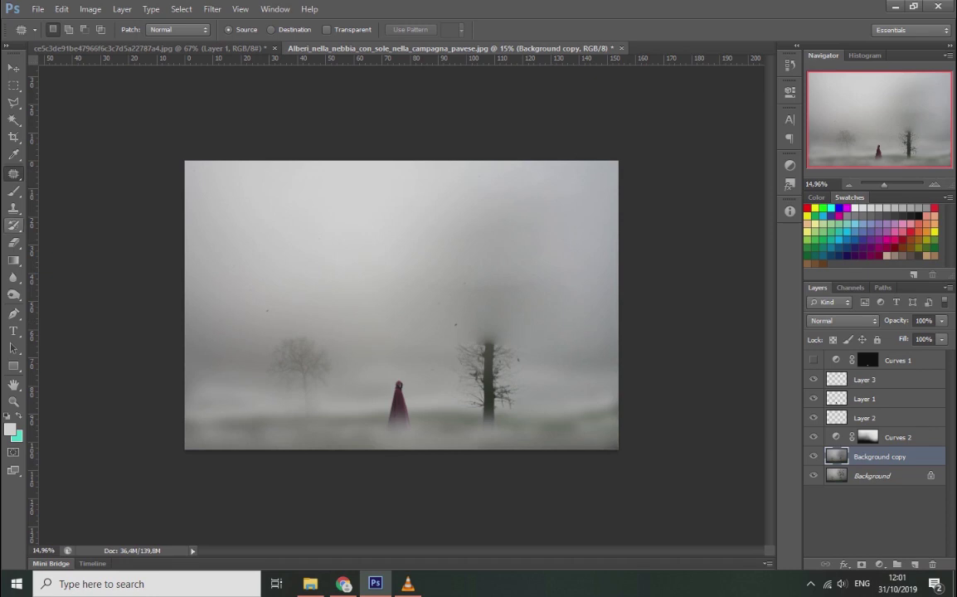
mouse_move(444, 305)
mouse_down()
mouse_move(448, 357)
mouse_move(432, 319)
mouse_move(443, 328)
mouse_up()
key(4)
key(4)
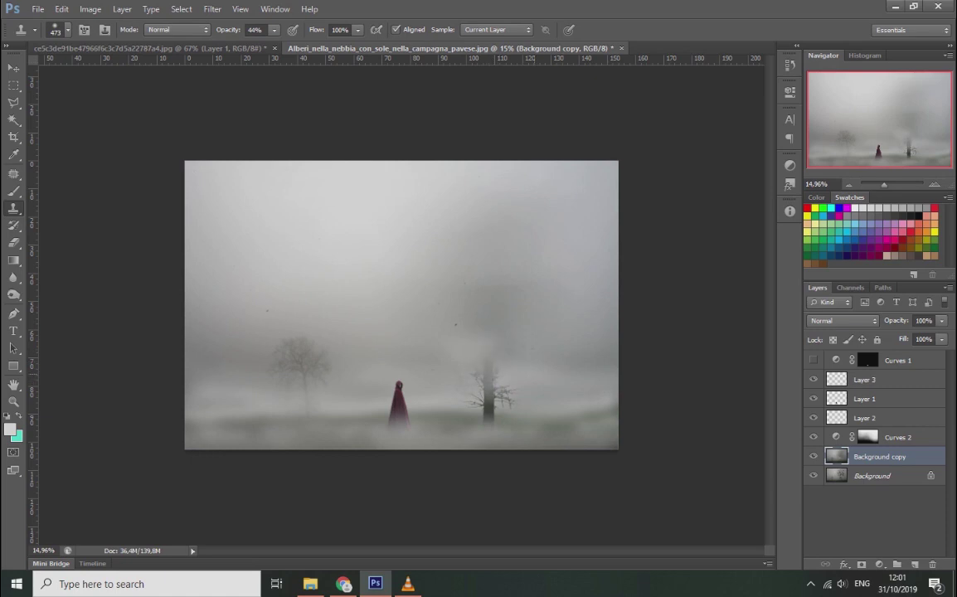
click(813, 456)
click(813, 457)
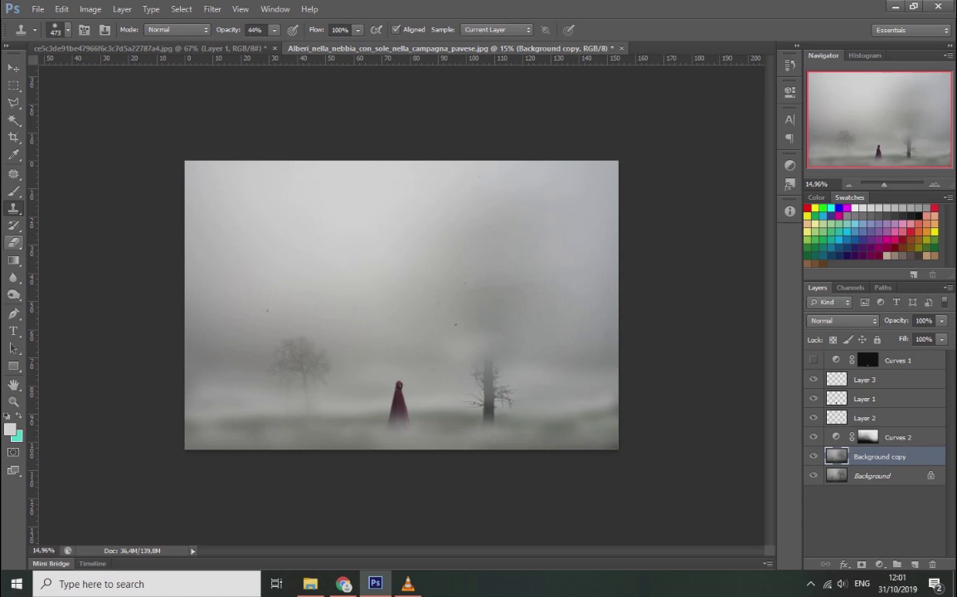
Patch out the remaining right-hand tree with fog from its right, then compare with undo
key(j)
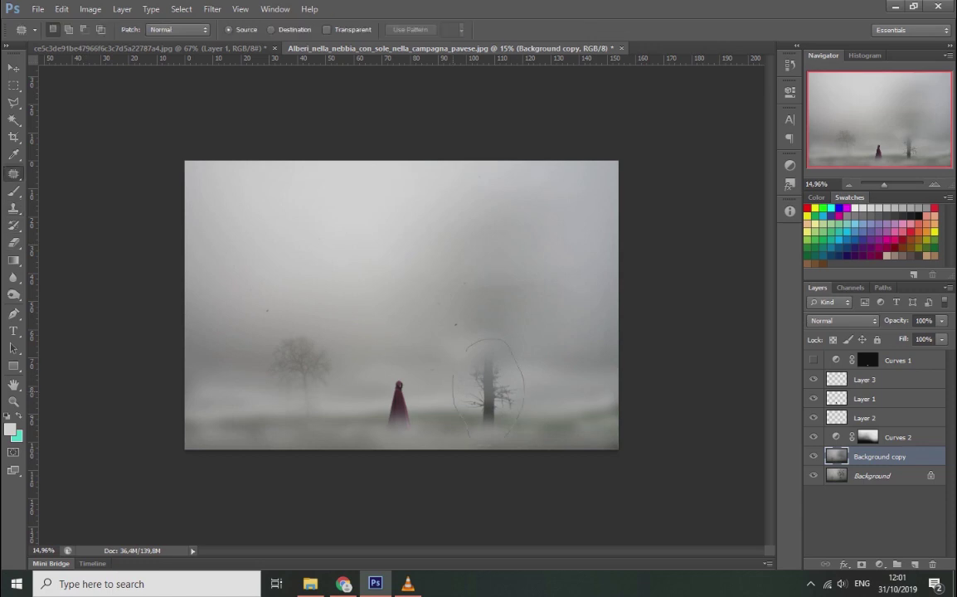
drag(523, 390, 454, 369)
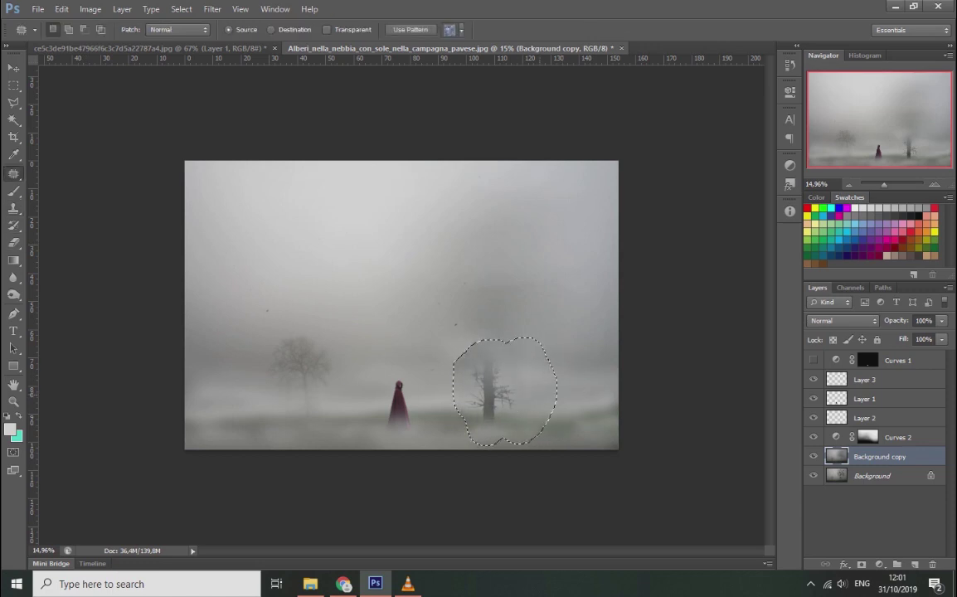
drag(498, 336, 455, 360)
drag(489, 390, 562, 386)
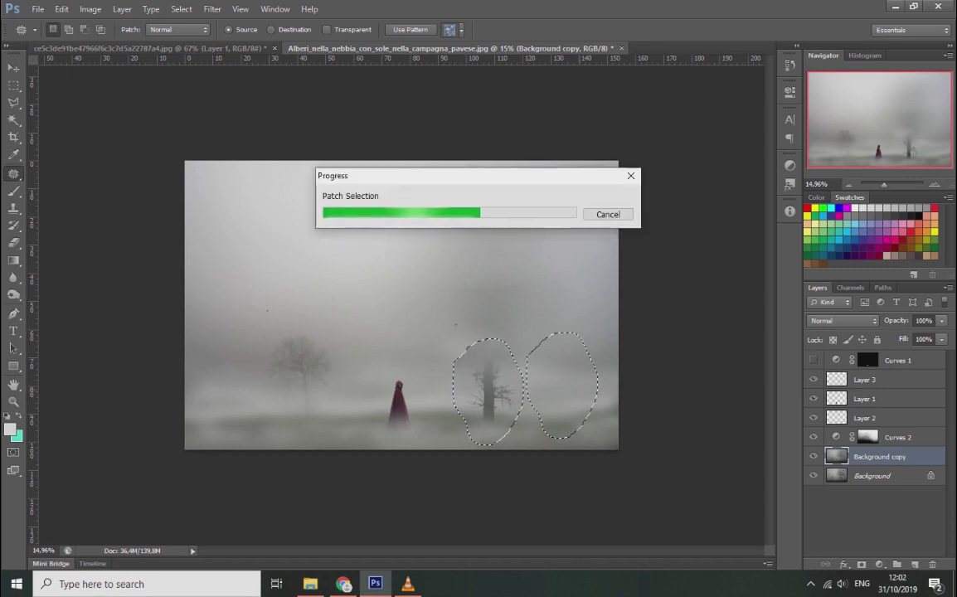
key(ctrl+d)
key(ctrl+z)
key(ctrl+z)
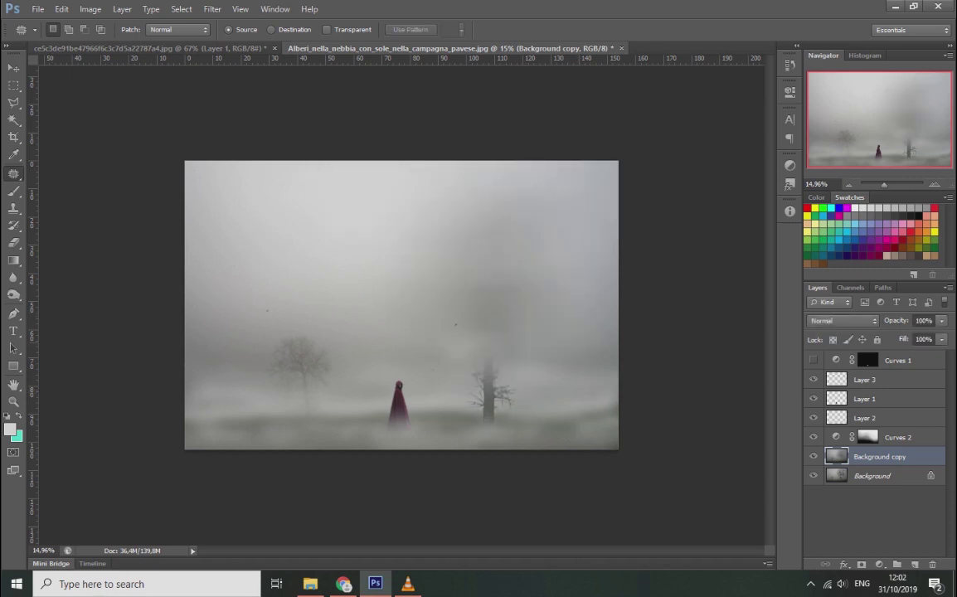
Set the grey foreground colour aeafac and redo the tree patch
click(10, 429)
key(Return)
key(j)
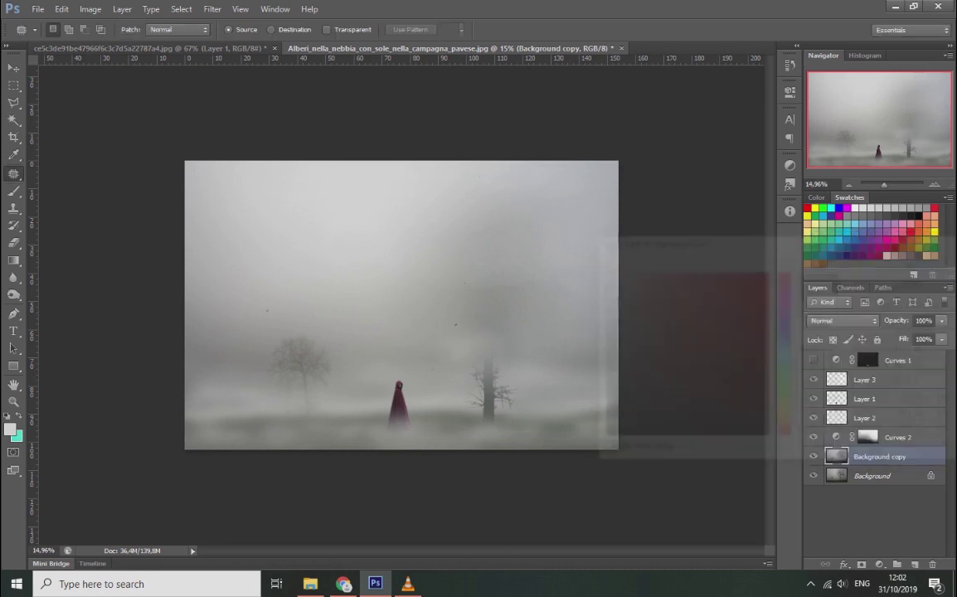
key(ctrl+shift+z)
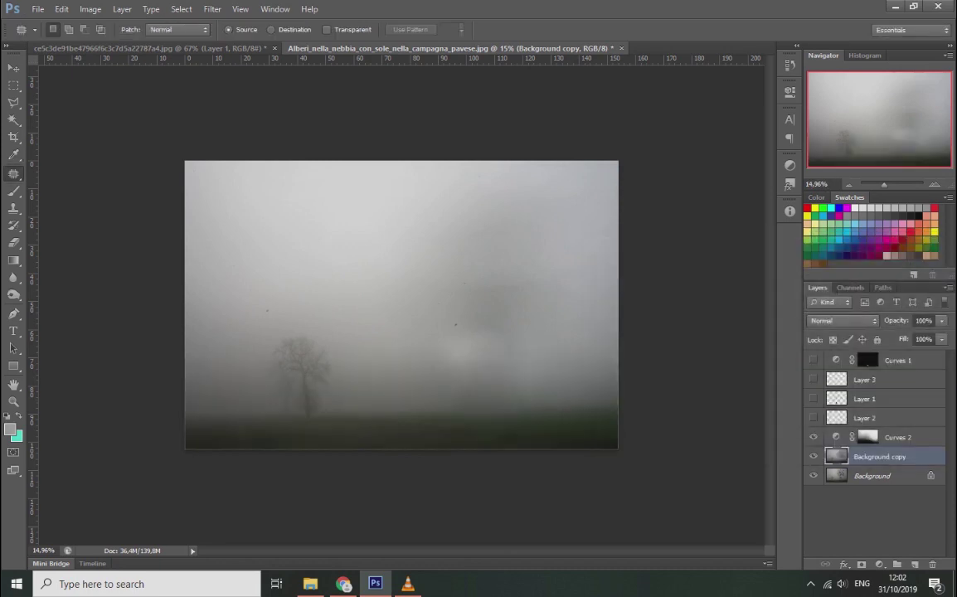
Show Layer 2, try patching its right-hand tree, then undo and deselect
click(812, 418)
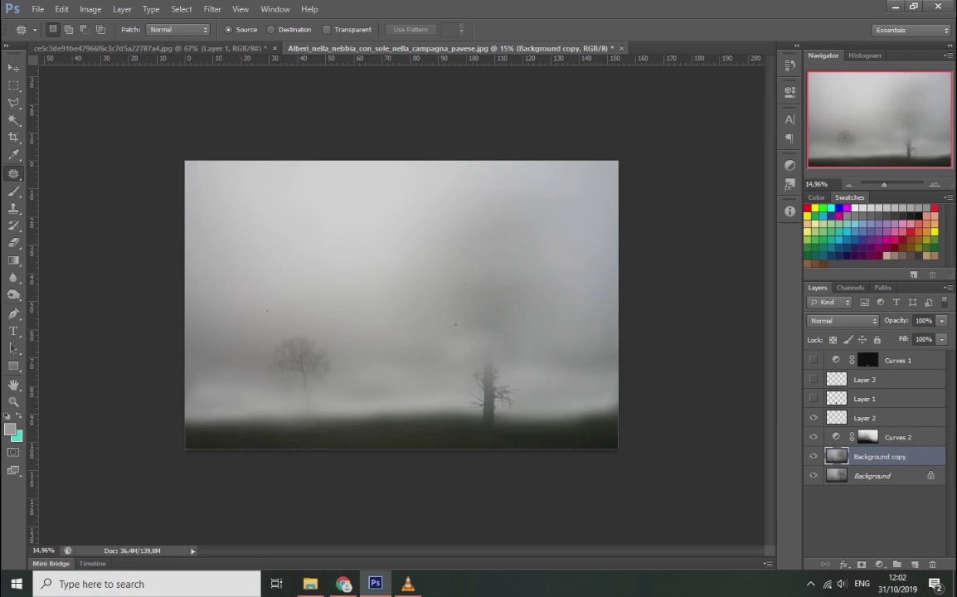
click(864, 418)
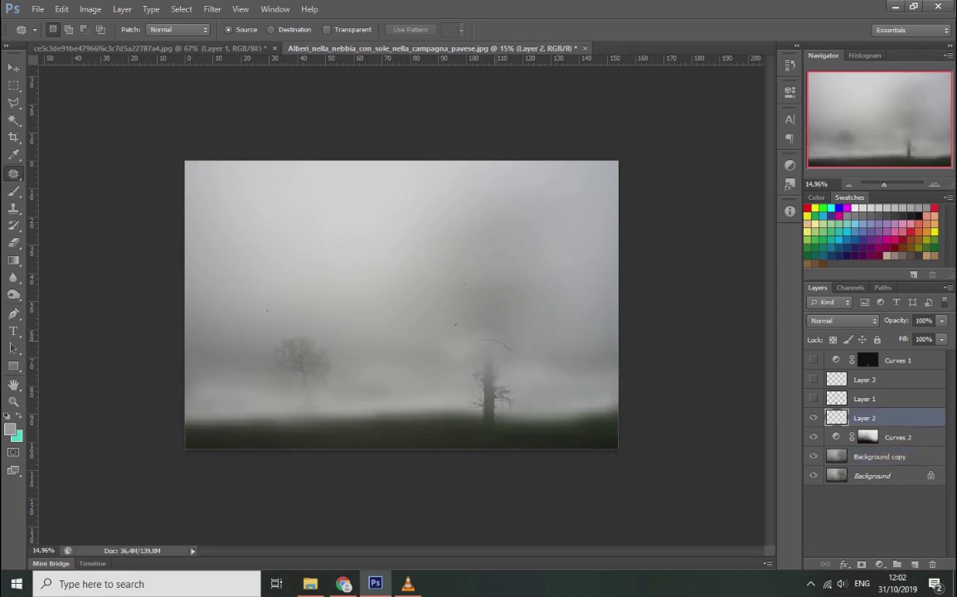
drag(481, 434, 480, 340)
drag(496, 389, 567, 381)
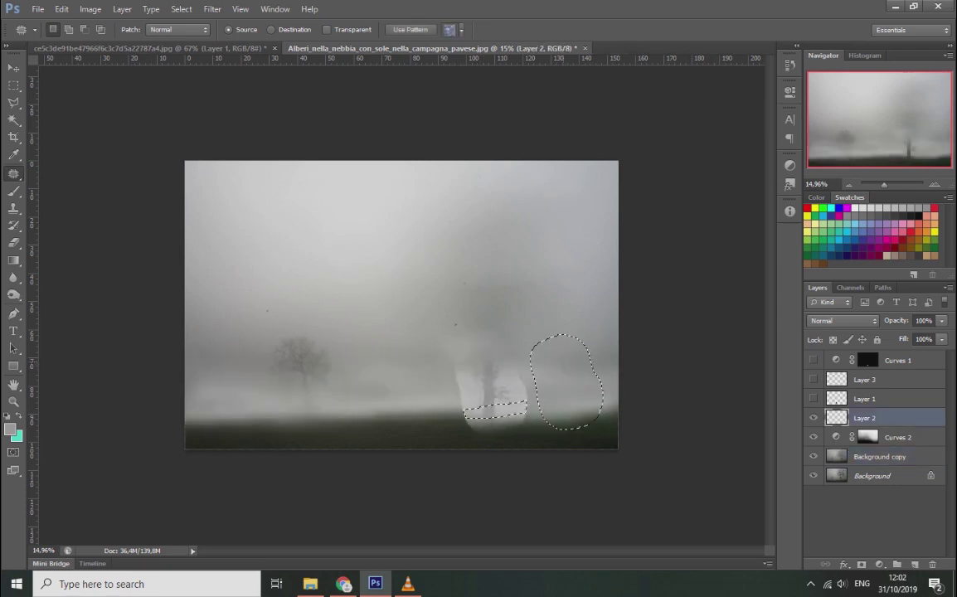
key(ctrl+z)
key(ctrl+d)
Set up a grey 437 px brush at 43% opacity
key(b)
click(10, 429)
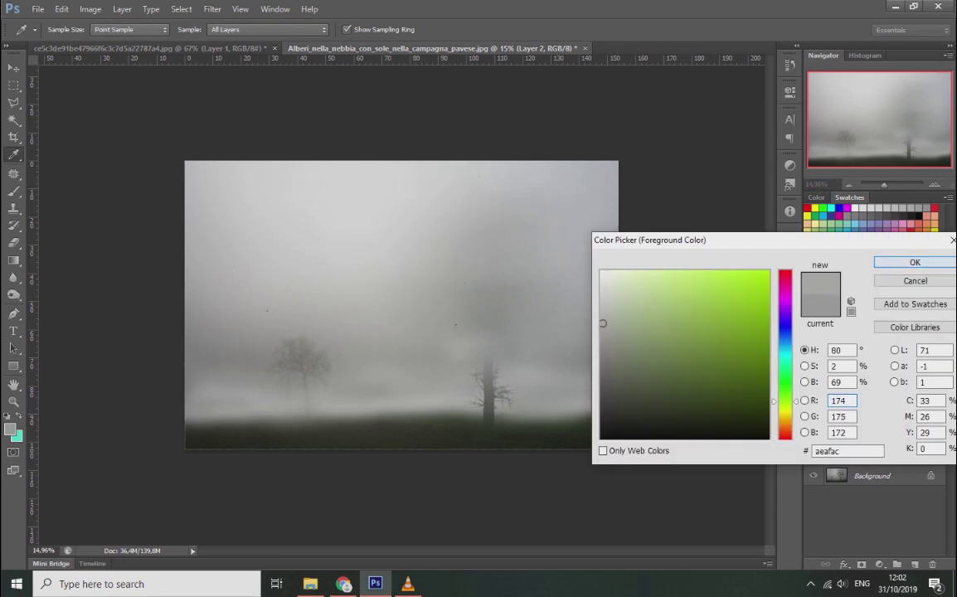
key(Return)
click(277, 29)
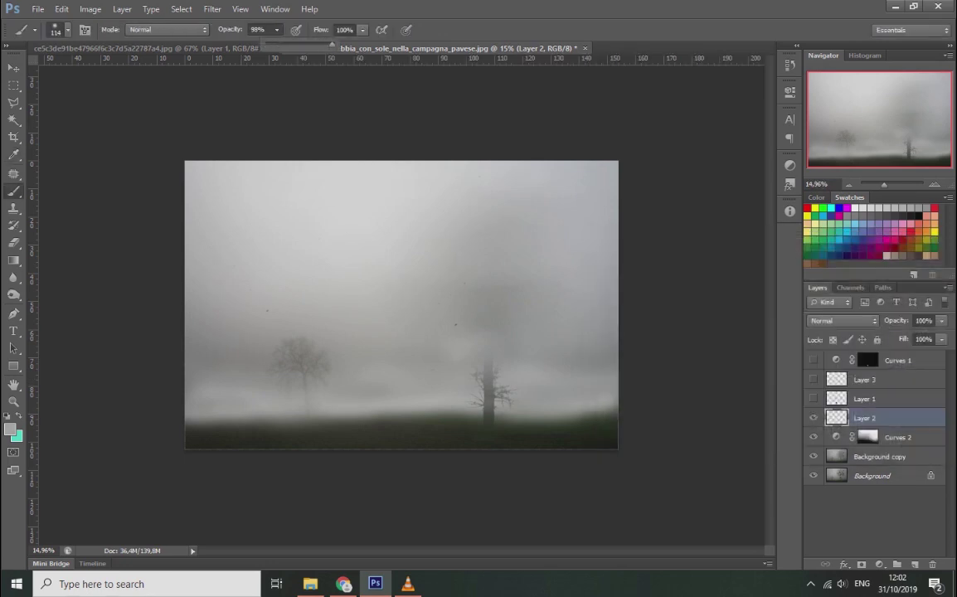
right_click(495, 383)
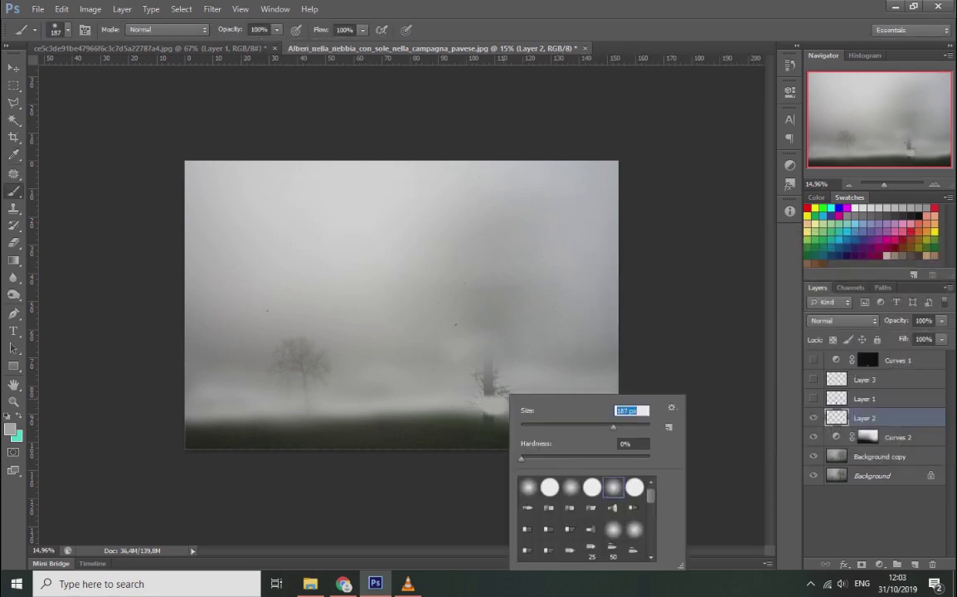
key(Escape)
right_click(514, 340)
text(437)
key(Return)
key(4)
key(3)
Paint grey fog over the right-hand tree and brighten the lower misty band
drag(485, 365, 498, 390)
mouse_move(439, 373)
mouse_down()
mouse_move(464, 377)
mouse_move(357, 382)
mouse_move(539, 385)
mouse_move(191, 385)
mouse_move(216, 389)
mouse_up()
drag(498, 332, 539, 348)
drag(431, 274, 452, 295)
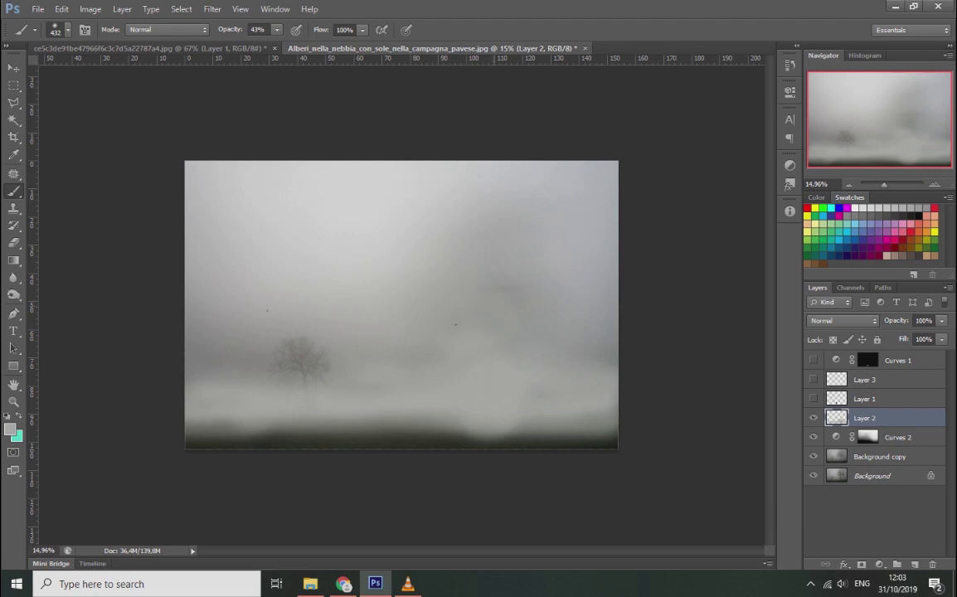
Show Layer 3 and Layer 1 with the red figure, and hide Curves 1
mouse_move(814, 379)
mouse_down()
mouse_move(814, 399)
mouse_move(813, 379)
mouse_up()
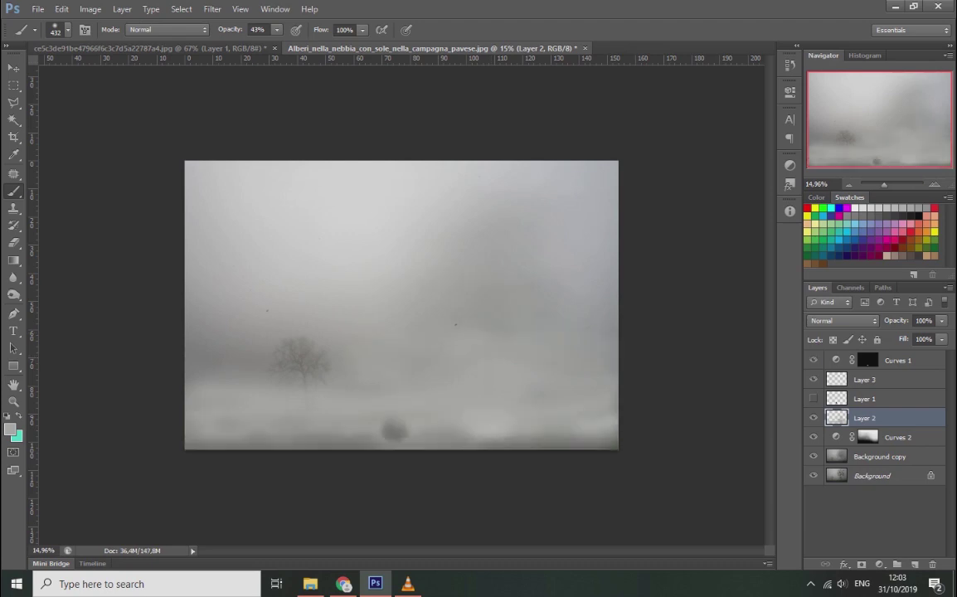
click(814, 360)
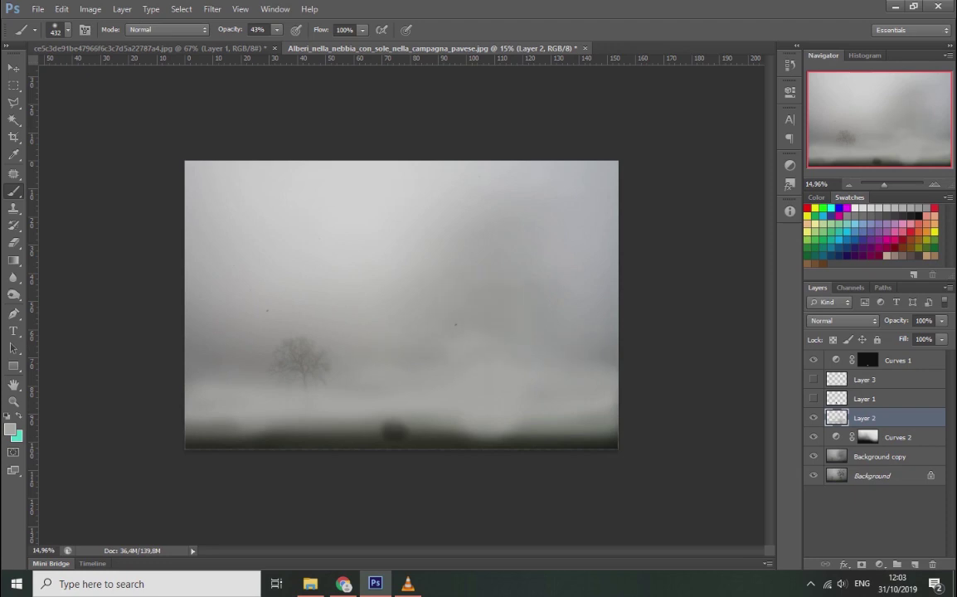
click(814, 399)
click(814, 360)
Delete the unused Curves 1 adjustment and apply a 49.7 px Gaussian Blur to Layer 2
key(v)
click(813, 379)
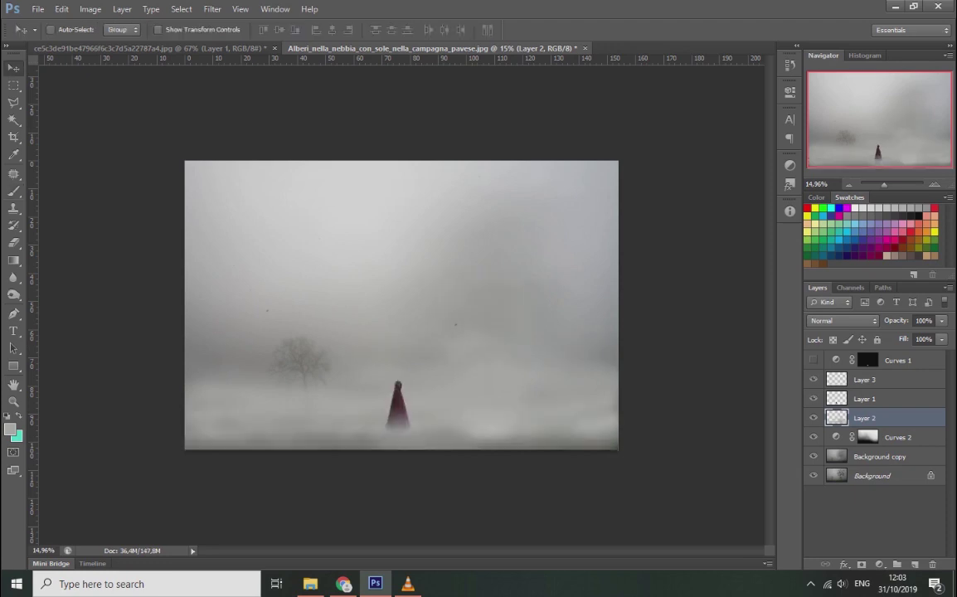
mouse_move(867, 360)
mouse_down()
mouse_move(866, 561)
mouse_move(932, 564)
mouse_up()
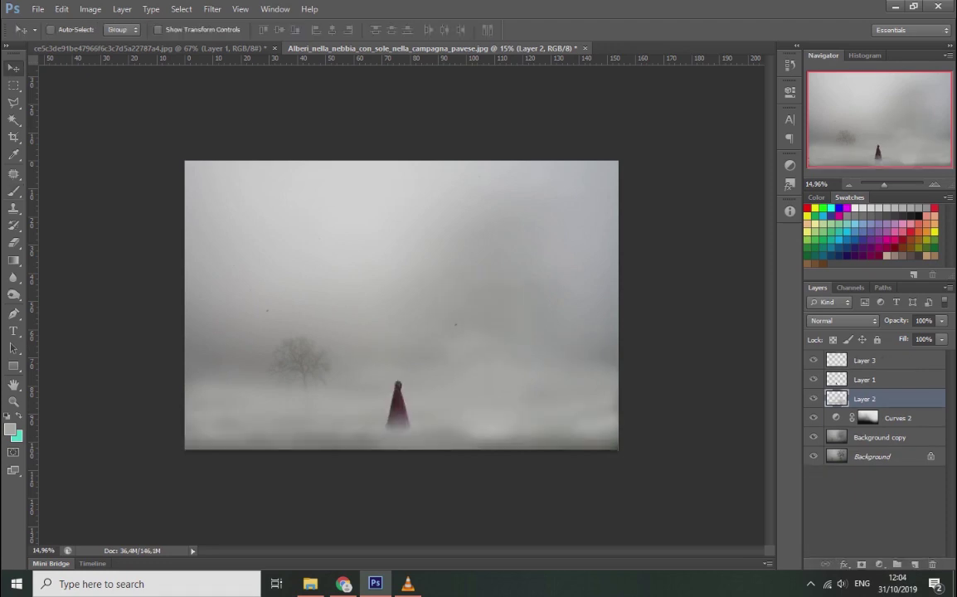
click(212, 9)
click(405, 235)
key(Up)
key(Up)
key(Up)
key(Up)
key(Up)
key(Up)
key(Up)
key(Up)
key(Up)
key(Up)
key(Up)
key(Up)
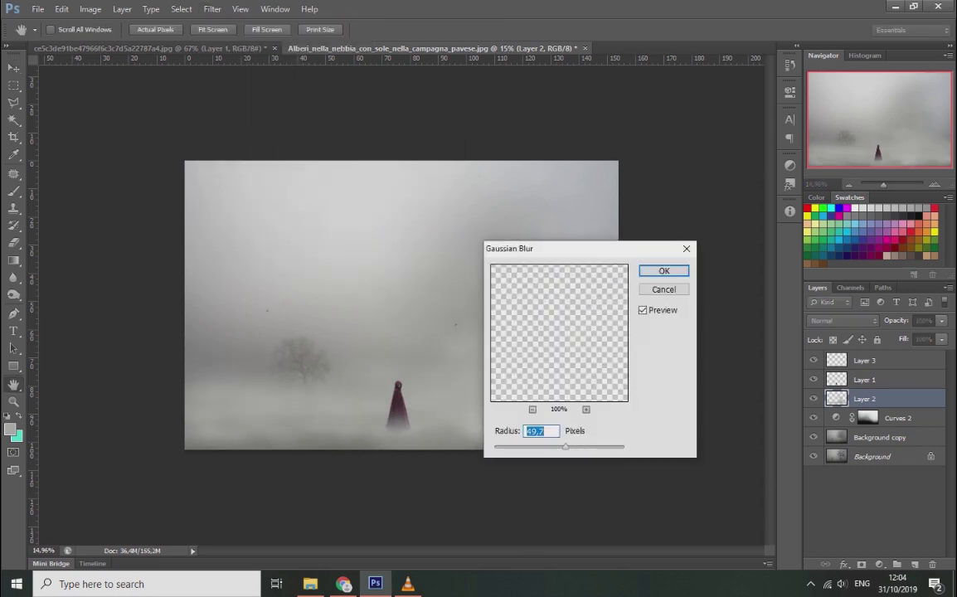
key(Return)
Gaussian-blur a marquee of Background copy's upper-right area, then hide Curves 2, Layer 2 and Layer 1
click(879, 437)
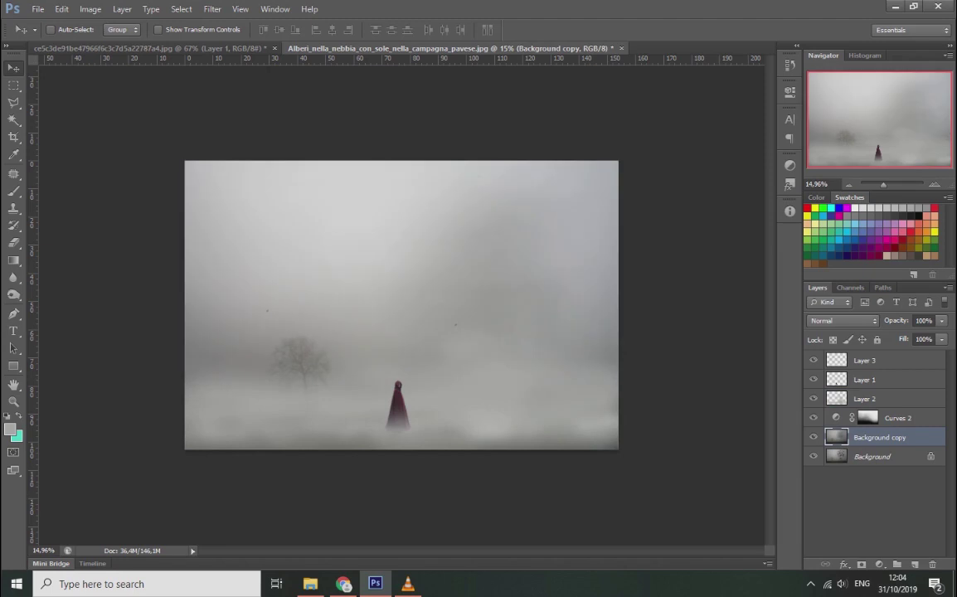
key(m)
drag(618, 161, 344, 399)
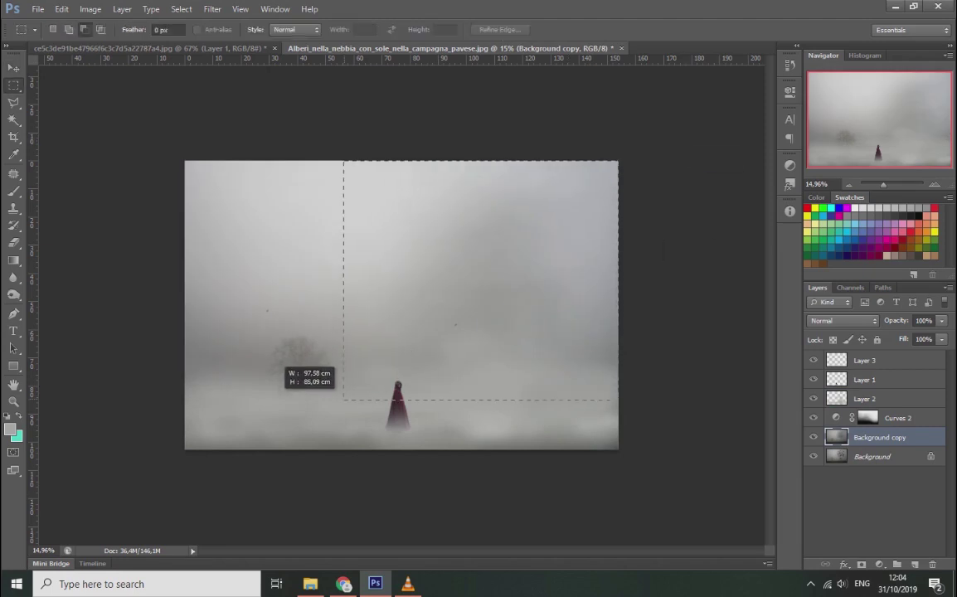
click(239, 9)
click(412, 235)
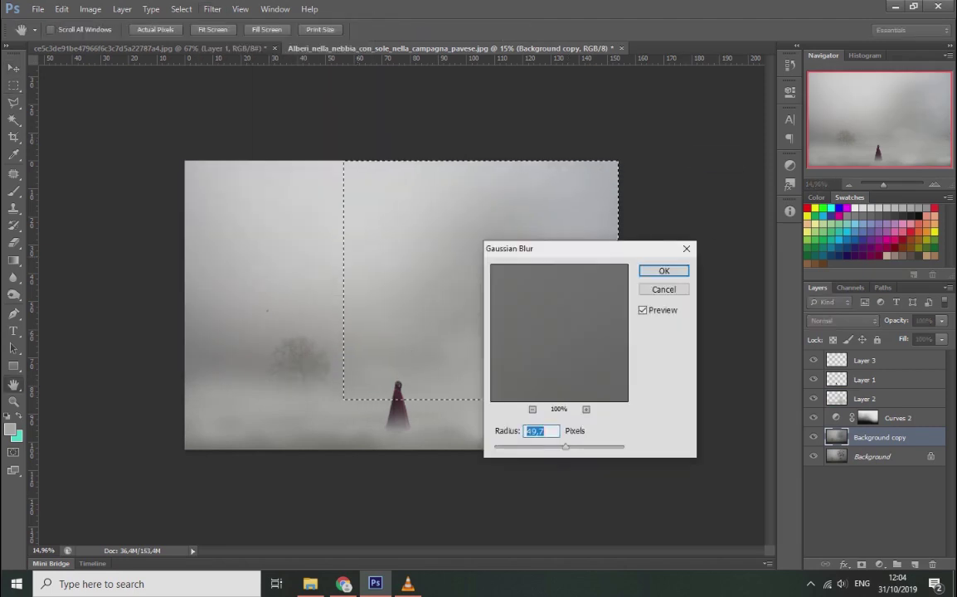
mouse_move(580, 248)
mouse_down()
mouse_move(563, 196)
mouse_move(627, 171)
mouse_up()
click(703, 199)
right_click(496, 219)
click(531, 227)
drag(813, 418, 813, 379)
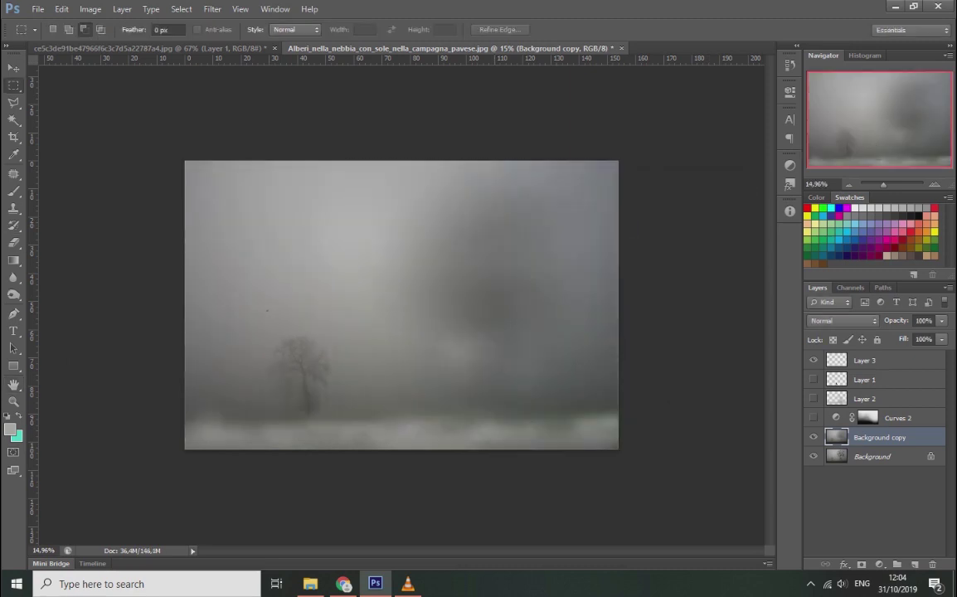
Sample a grey foreground colour and pick a soft round 2216 px brush
key(i)
click(11, 429)
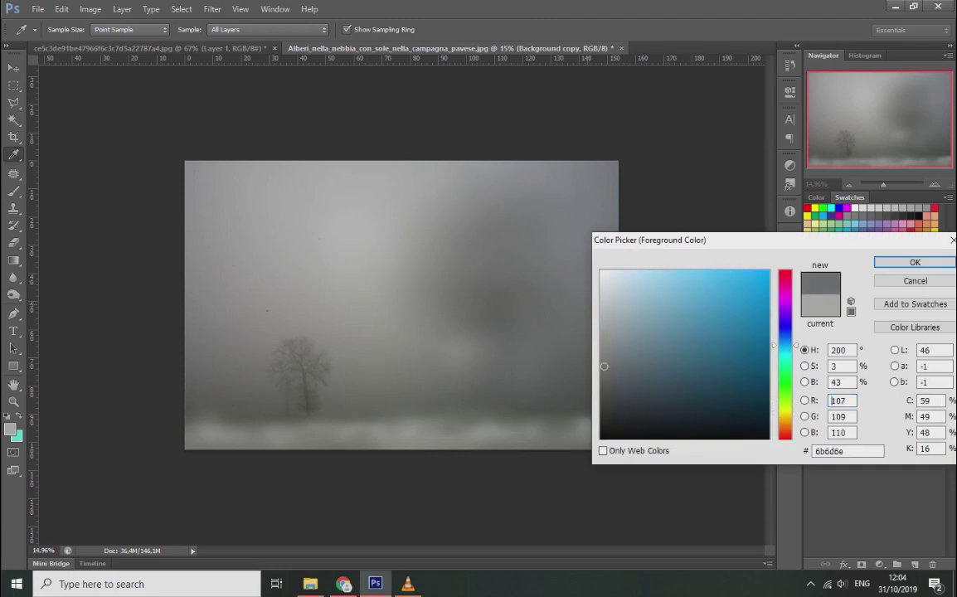
key(Return)
key(b)
right_click(366, 179)
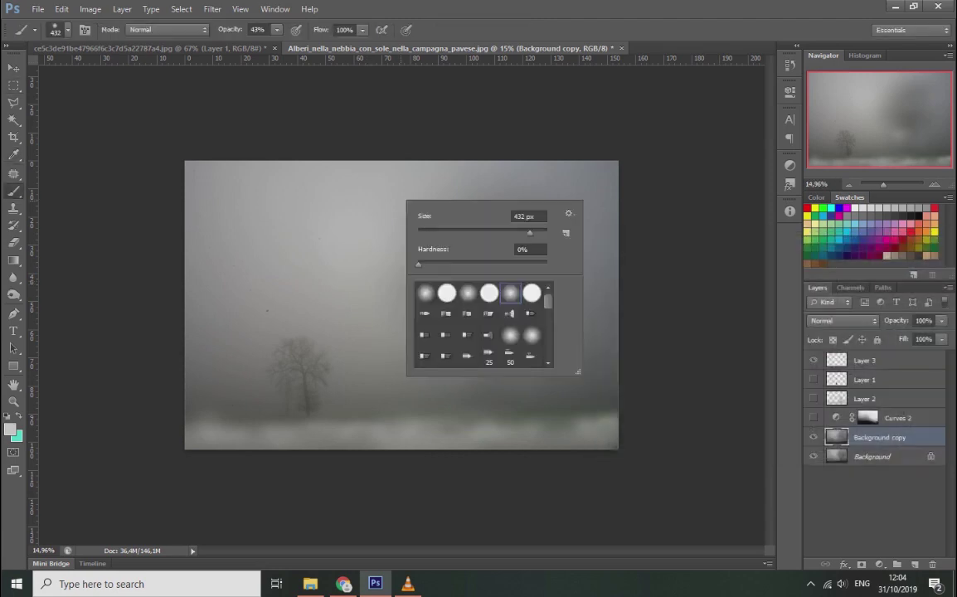
key(Return)
click(405, 226)
Paint the darker upper-right sky corner at 16% opacity to lighten it
click(448, 248)
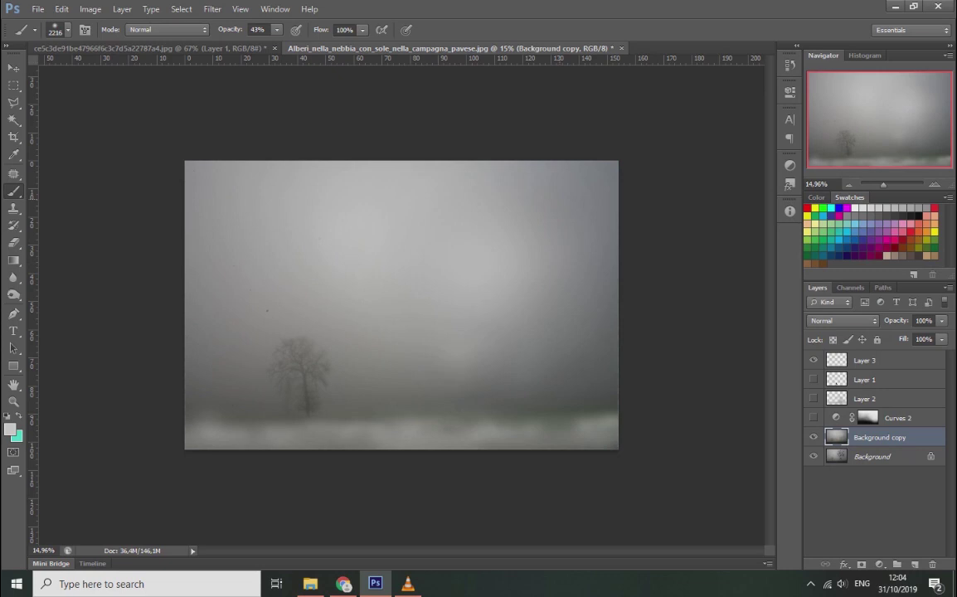
key(1)
key(6)
mouse_move(522, 249)
mouse_down()
mouse_move(588, 199)
mouse_move(598, 216)
mouse_up()
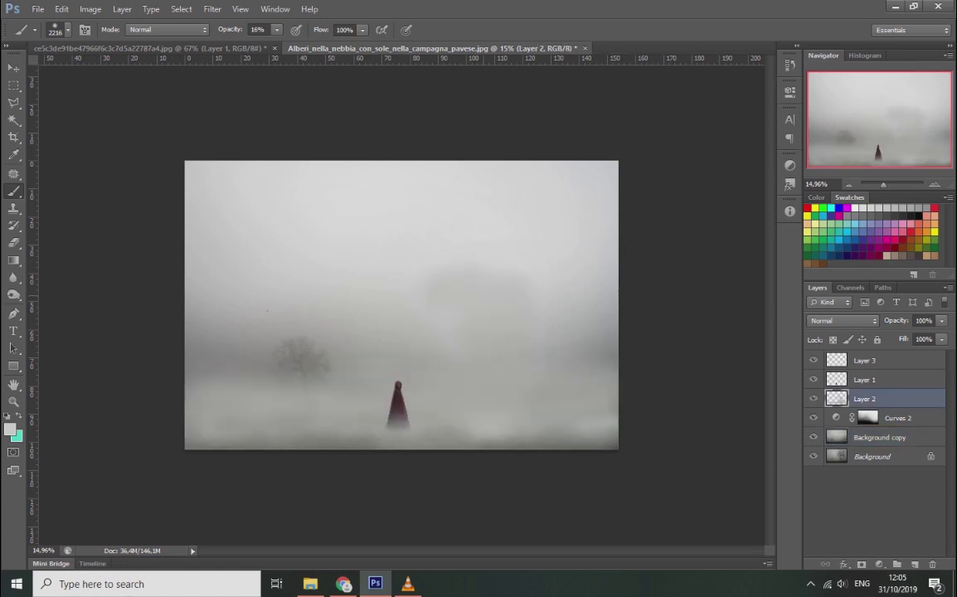
Switch to the Eraser on Layer 1 and set its size to 166 px
key(e)
right_click(510, 253)
right_click(526, 263)
key(Return)
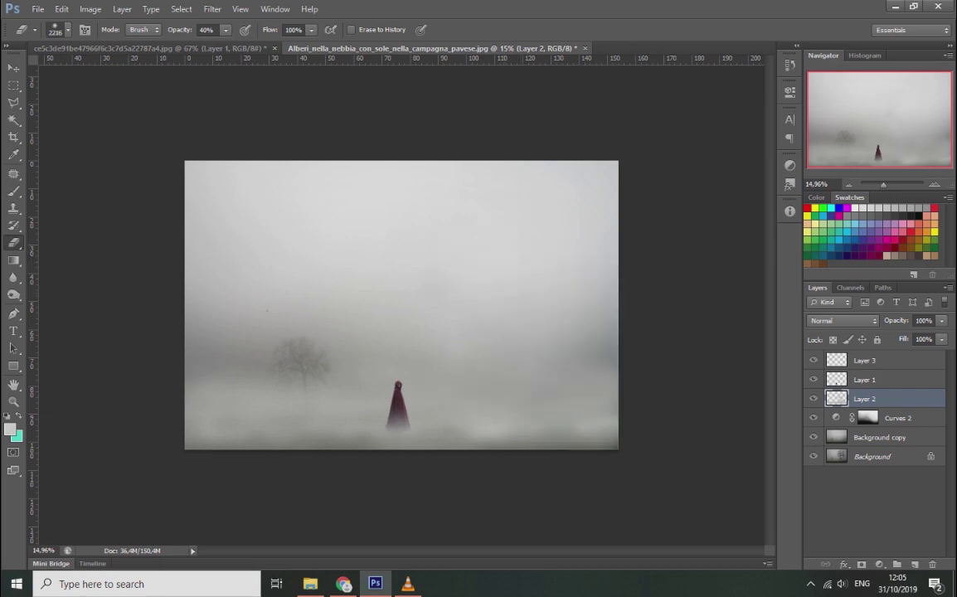
click(864, 379)
right_click(413, 330)
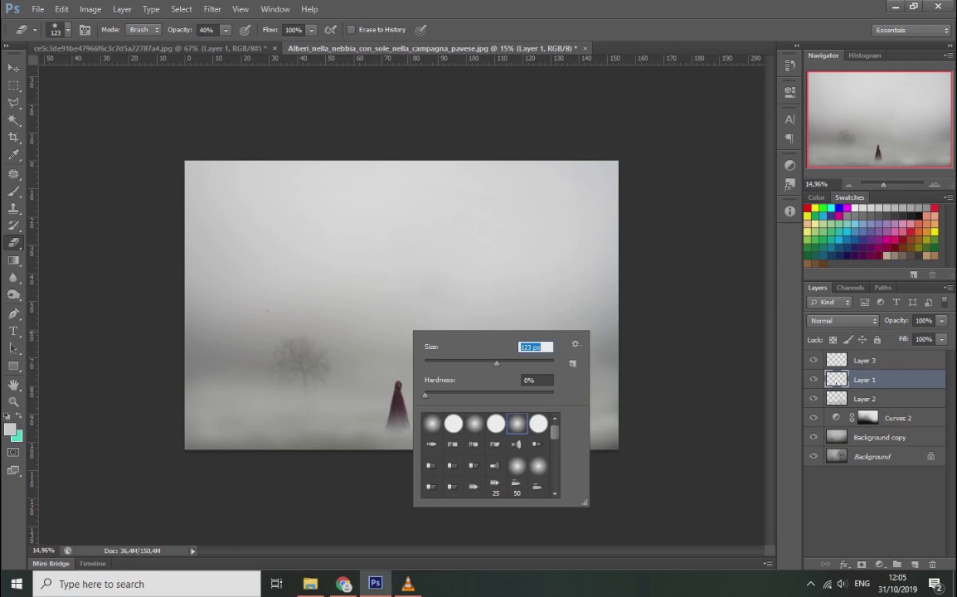
key(Return)
right_click(497, 387)
text(166)
key(Return)
key(Return)
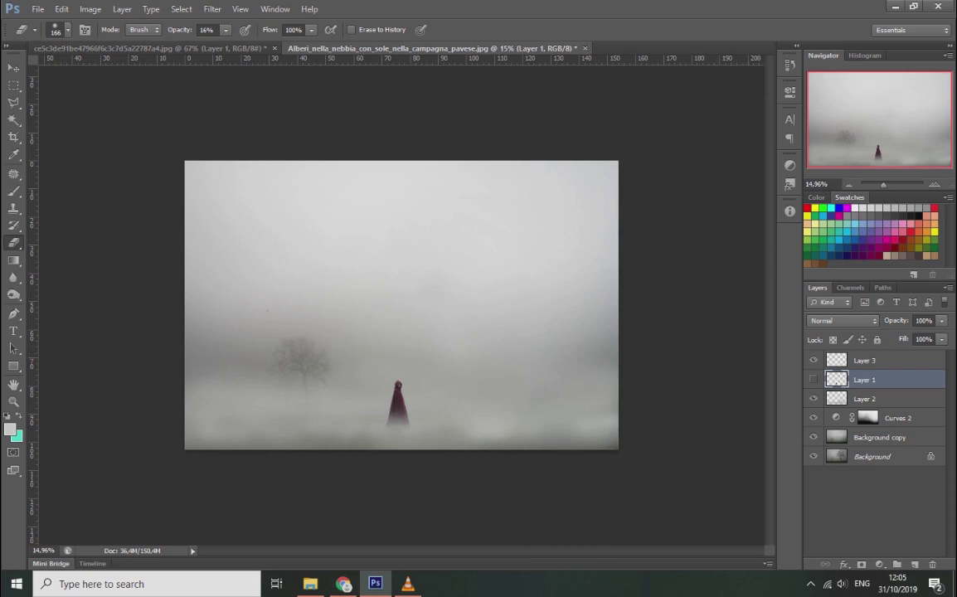
Compare with Layer 1 hidden, then lower Layer 2's fog to 75% and Layer 3's mist to 66% opacity
click(812, 379)
click(813, 379)
click(813, 379)
click(812, 379)
click(813, 379)
click(864, 398)
drag(942, 320, 911, 336)
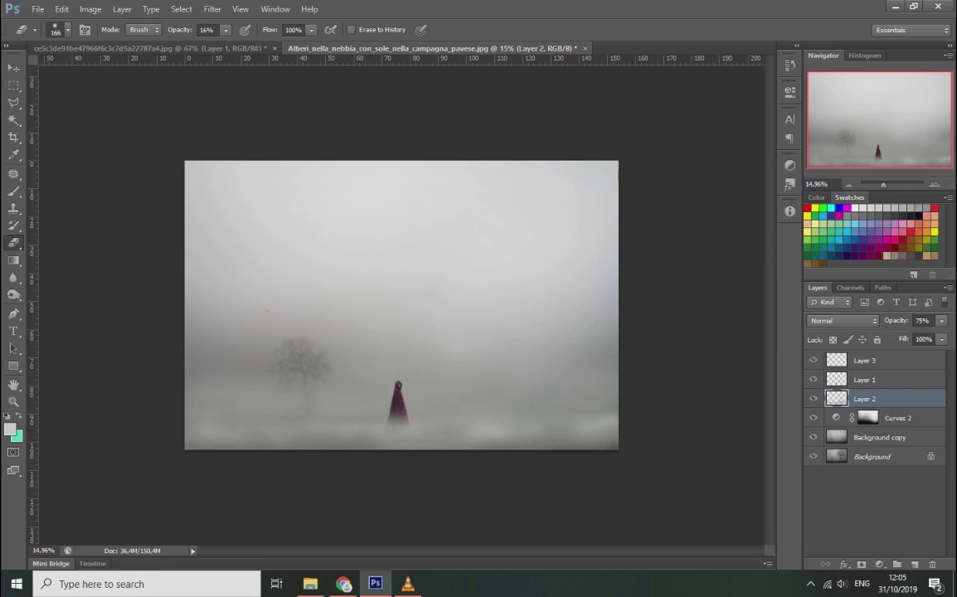
click(864, 360)
drag(918, 336, 916, 335)
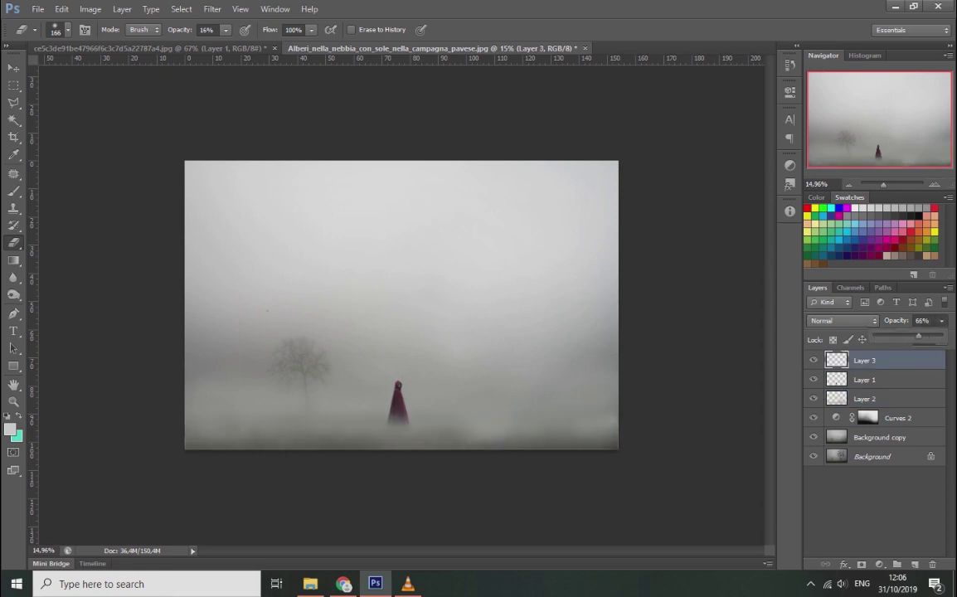
key(Return)
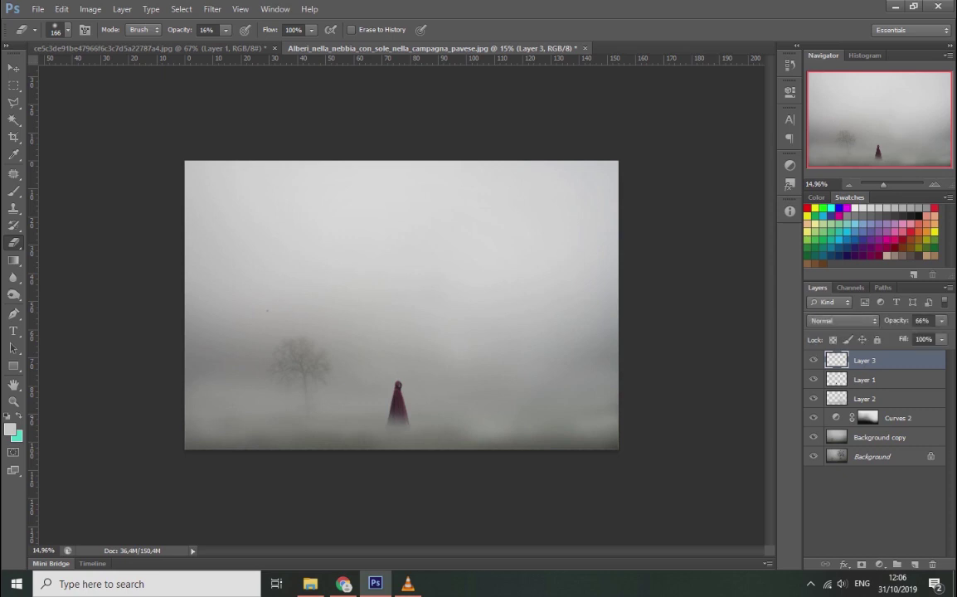
Apply a Gaussian Blur of radius 37,7 to the mist on Layer 3
click(865, 398)
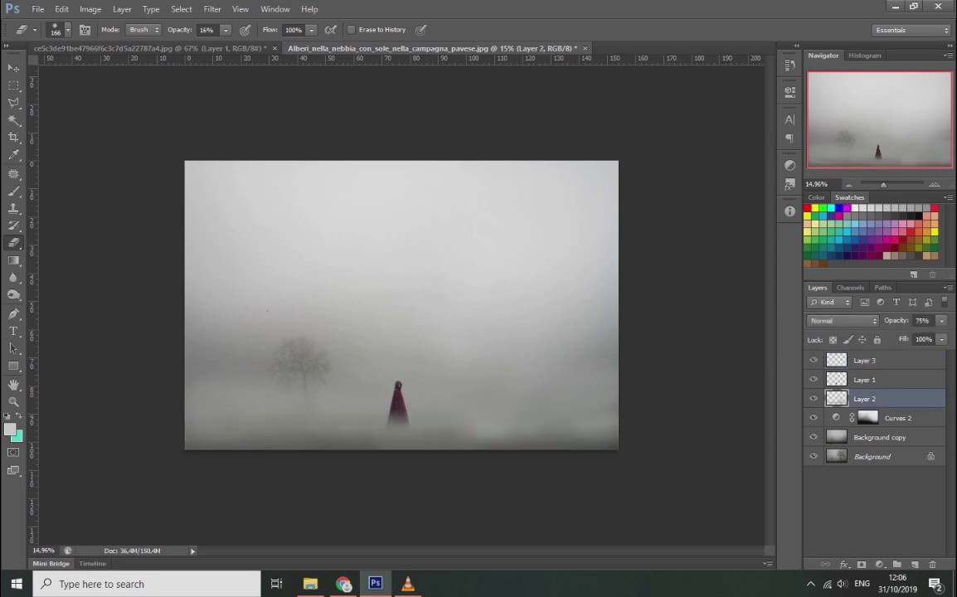
right_click(525, 378)
text(473)
key(Return)
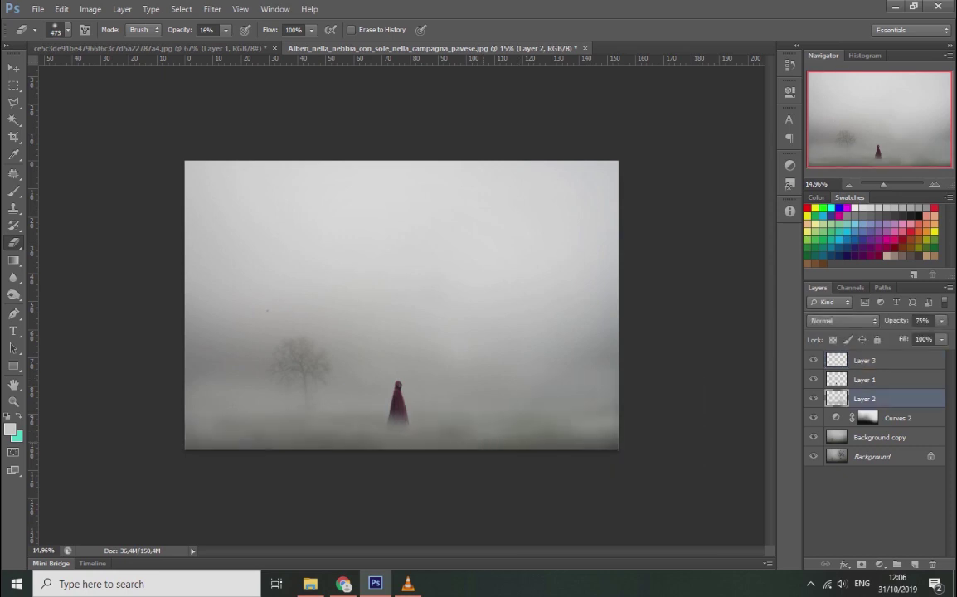
click(865, 360)
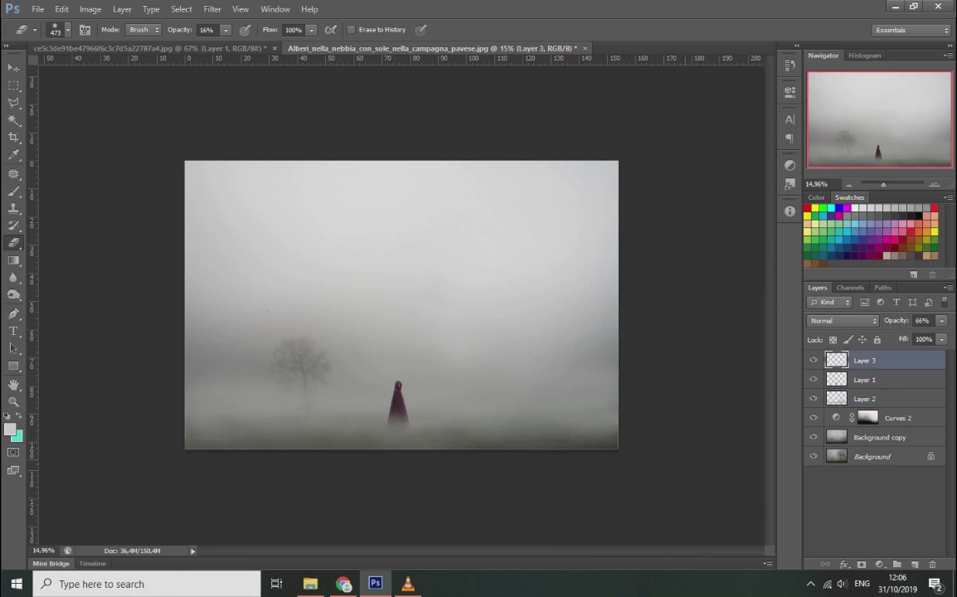
click(864, 398)
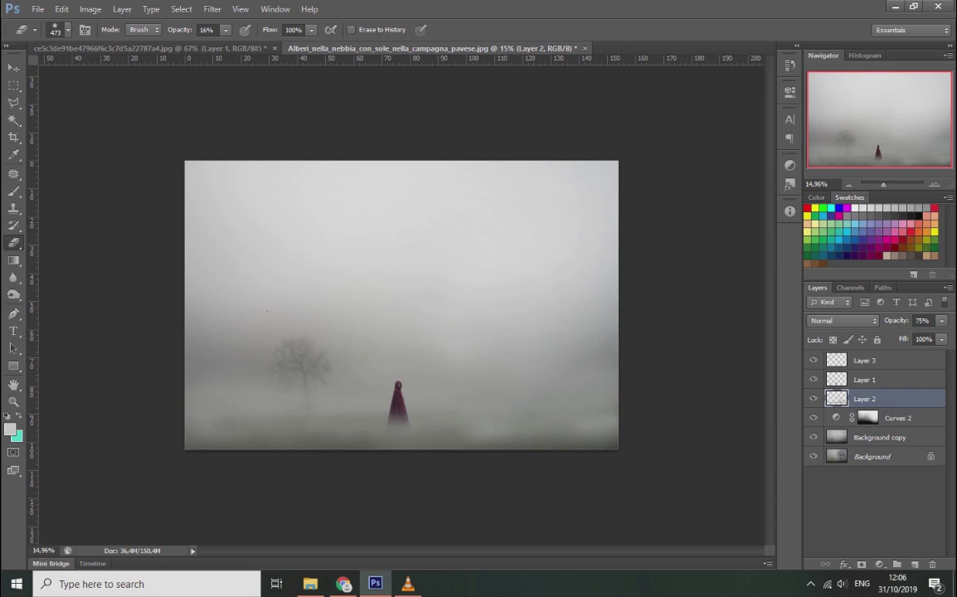
click(864, 359)
click(213, 9)
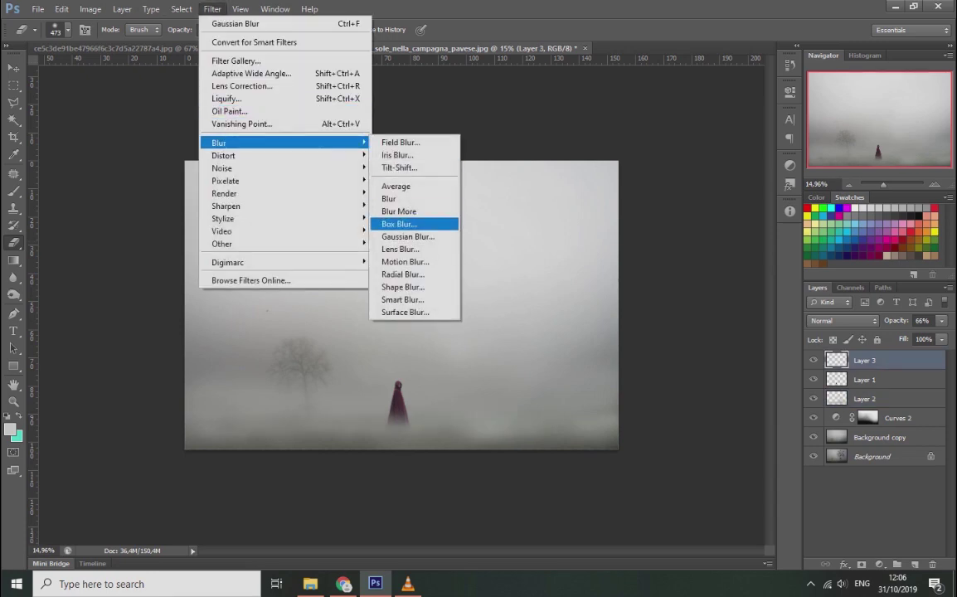
click(416, 234)
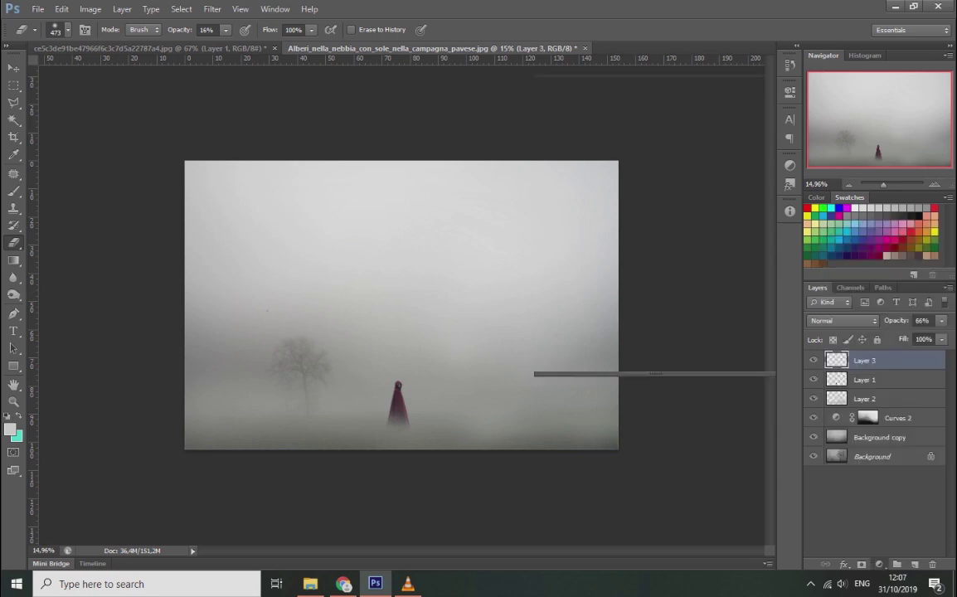
click(865, 360)
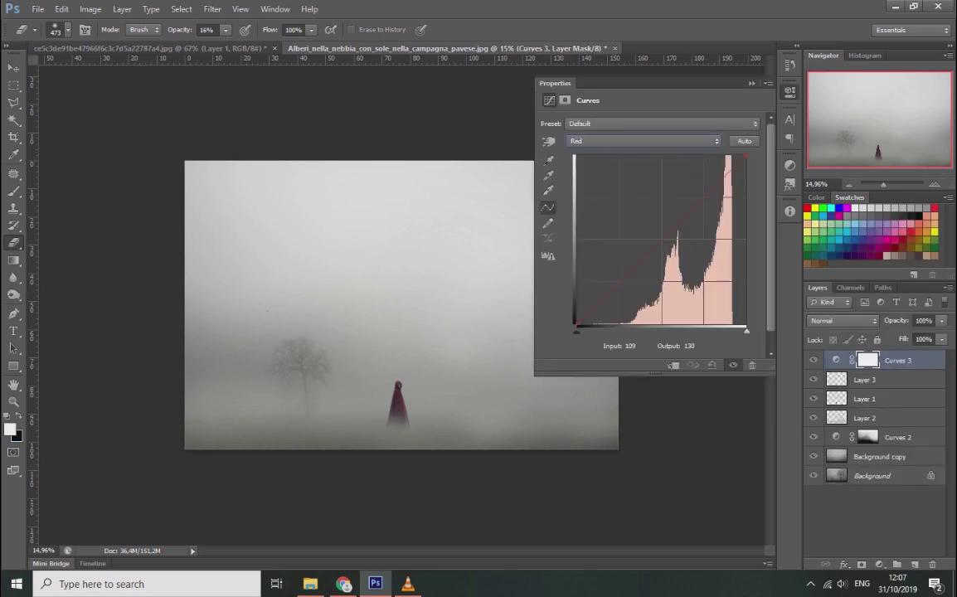
In Curves 3, pull the Green curve down and raise the Blue curve slightly for a pink tint
click(643, 141)
click(580, 175)
drag(661, 238, 661, 244)
click(644, 141)
click(614, 186)
drag(659, 242, 659, 239)
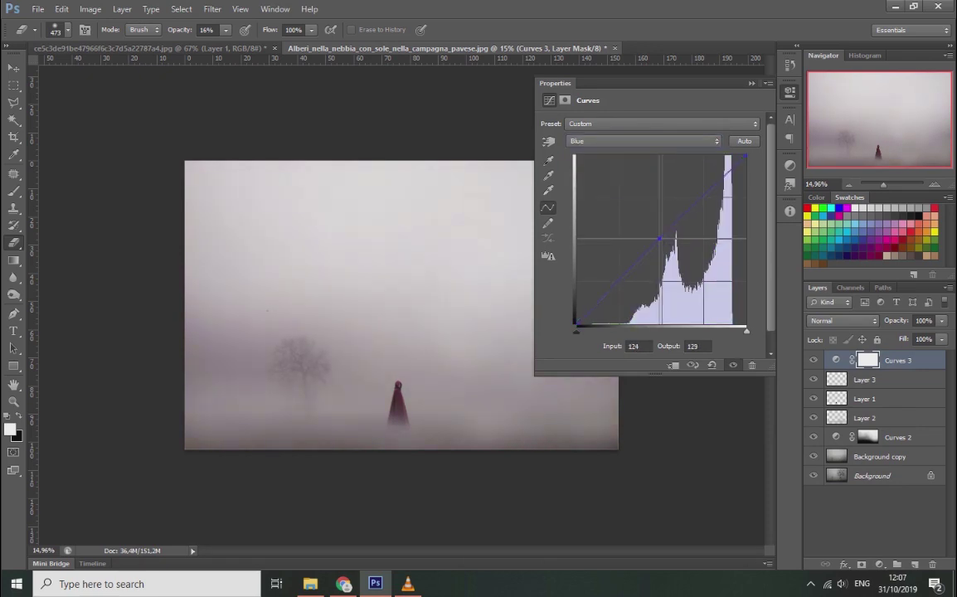
click(790, 92)
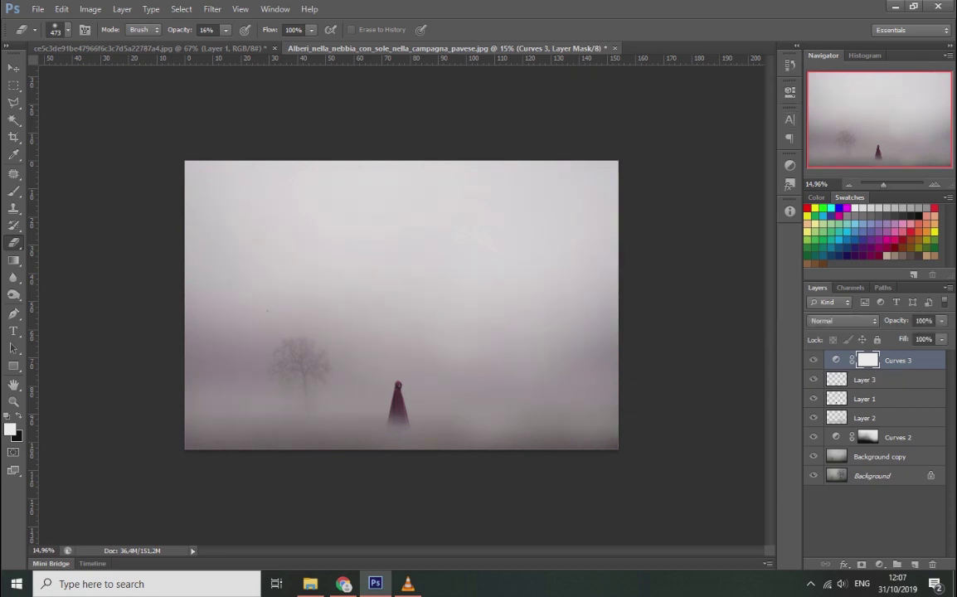
Set the Curves 3 layer to 59% opacity and zoom in
mouse_move(898, 360)
mouse_down()
mouse_move(898, 408)
mouse_move(899, 355)
mouse_up()
click(943, 338)
drag(873, 336, 914, 336)
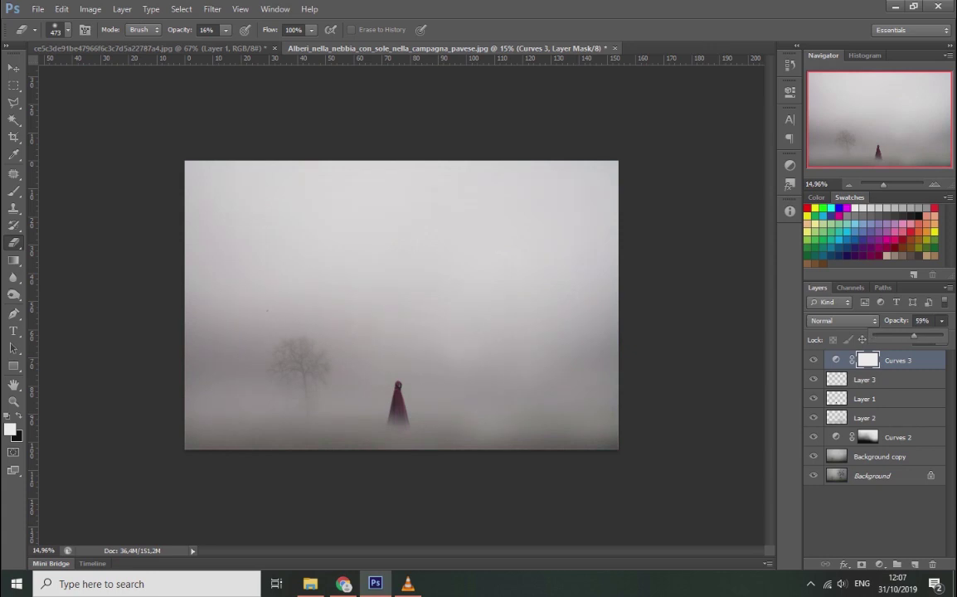
key(ctrl+plus)
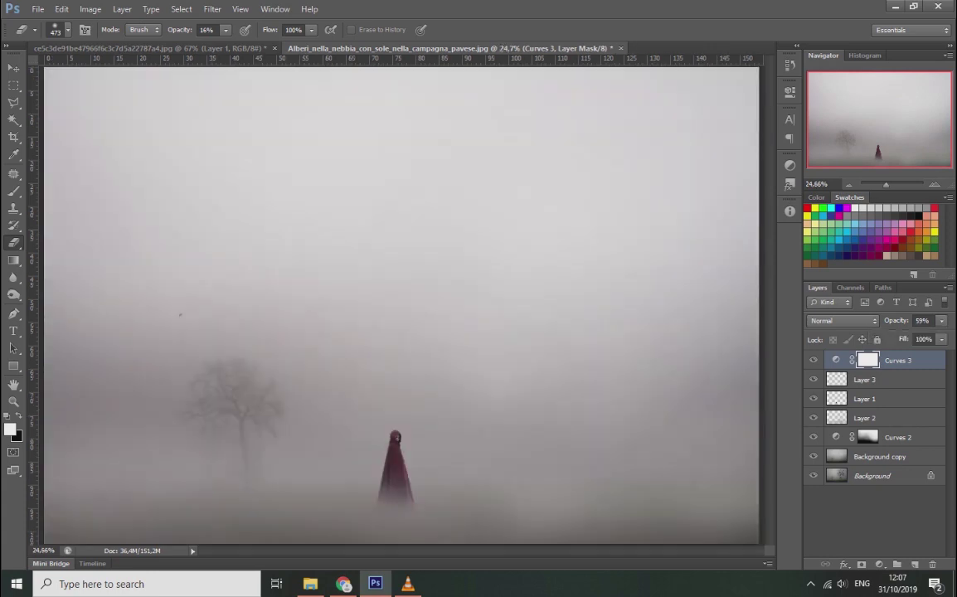
Zoom to the cloaked figure on Layer 1 and set a soft 90 px eraser at 100% opacity
click(865, 399)
drag(886, 183, 892, 184)
drag(878, 122, 876, 155)
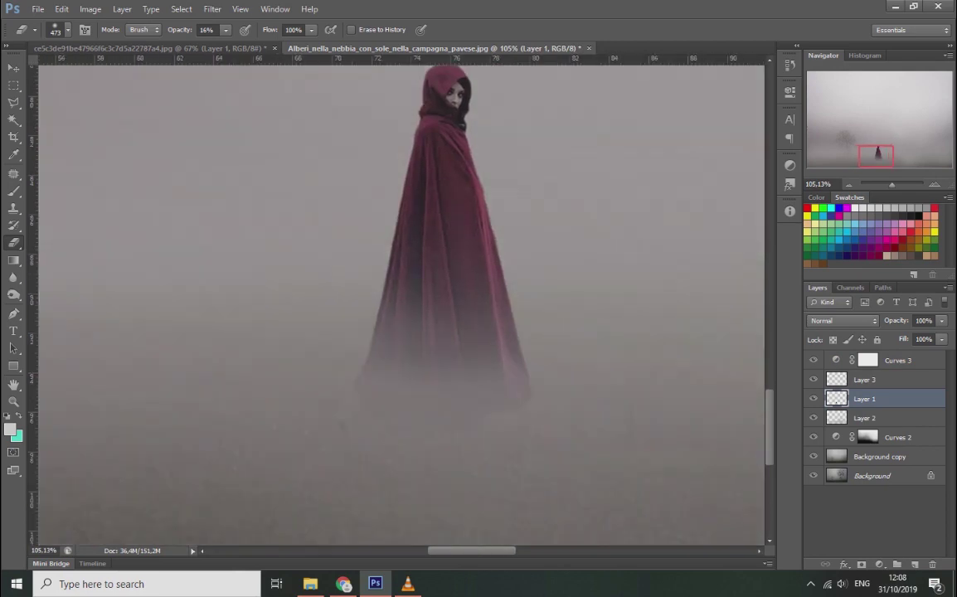
right_click(493, 322)
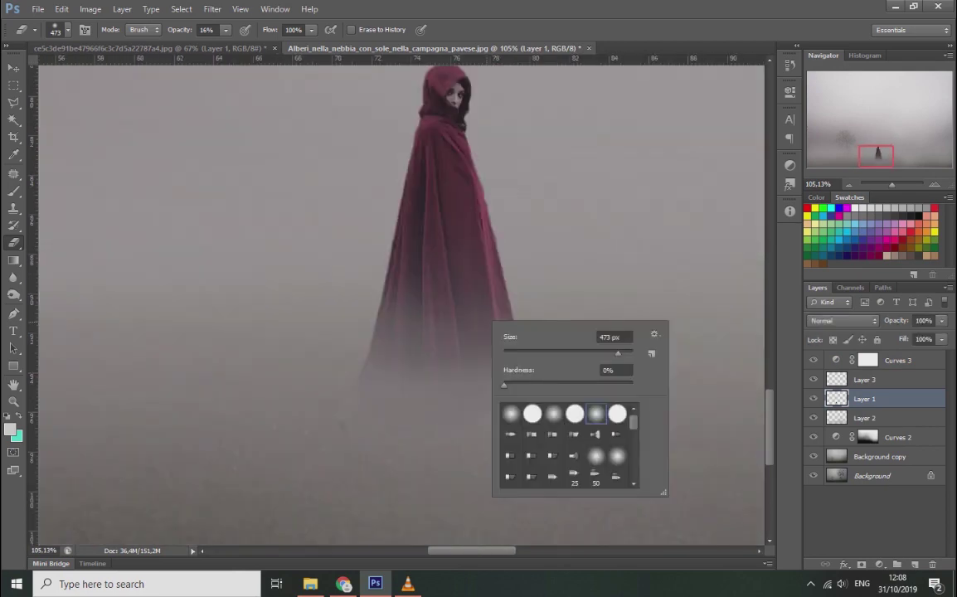
text(62)
scroll(566, 446, down, 10)
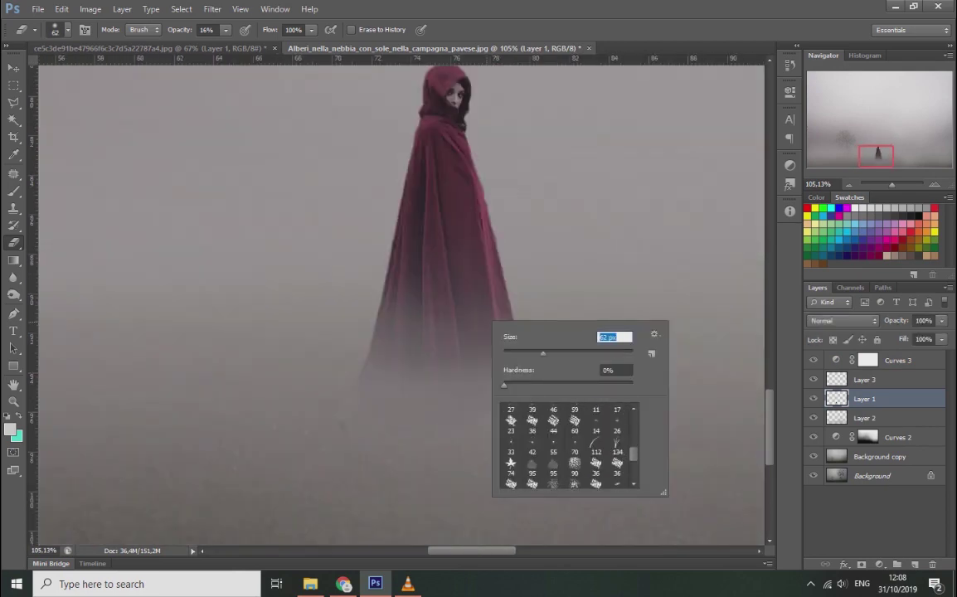
click(617, 448)
drag(579, 354, 554, 353)
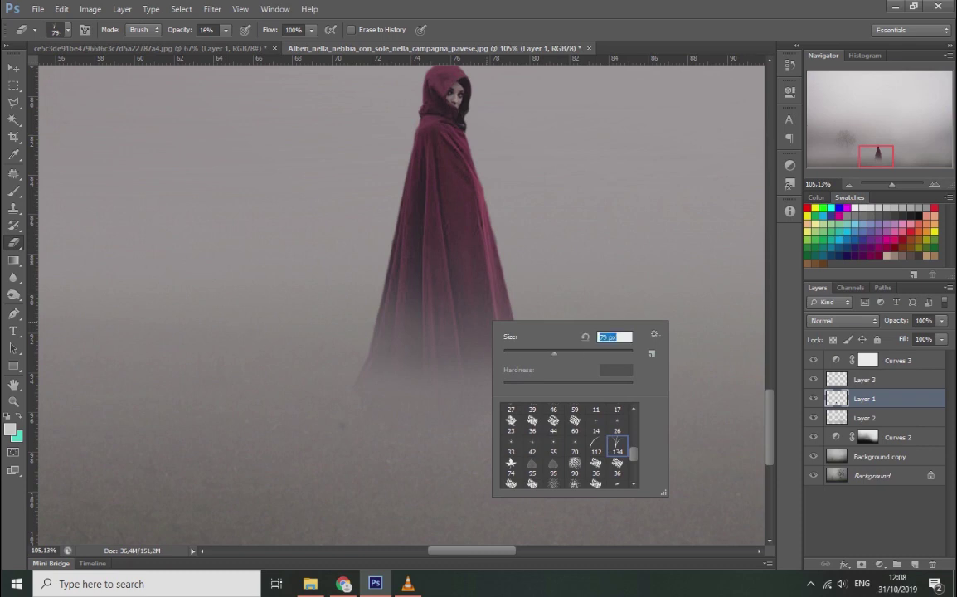
text(90)
key(Return)
key(0)
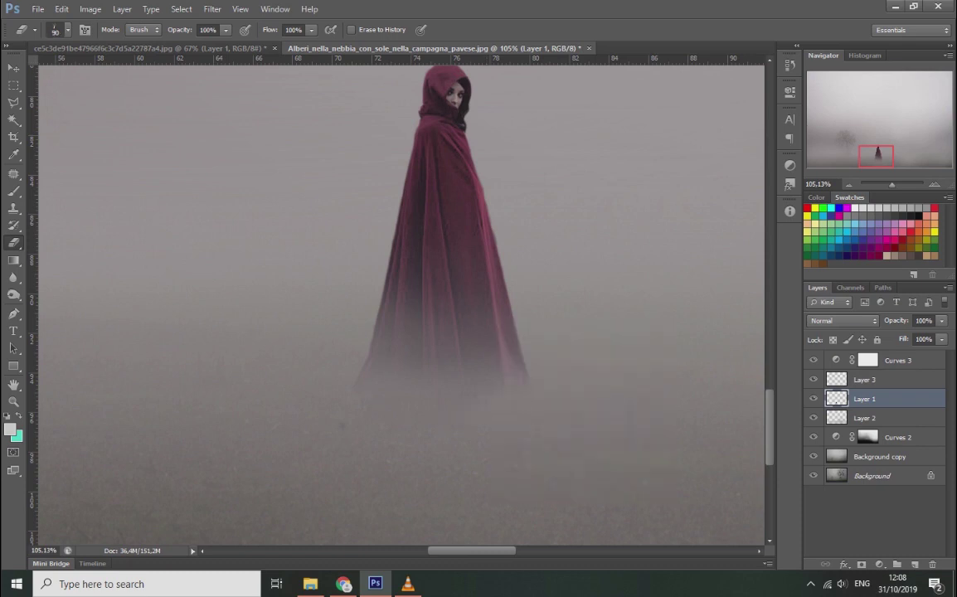
Fit the whole image in view, zoom out one step, and reopen the Curves 3 settings
key(ctrl+0)
key(ctrl+minus)
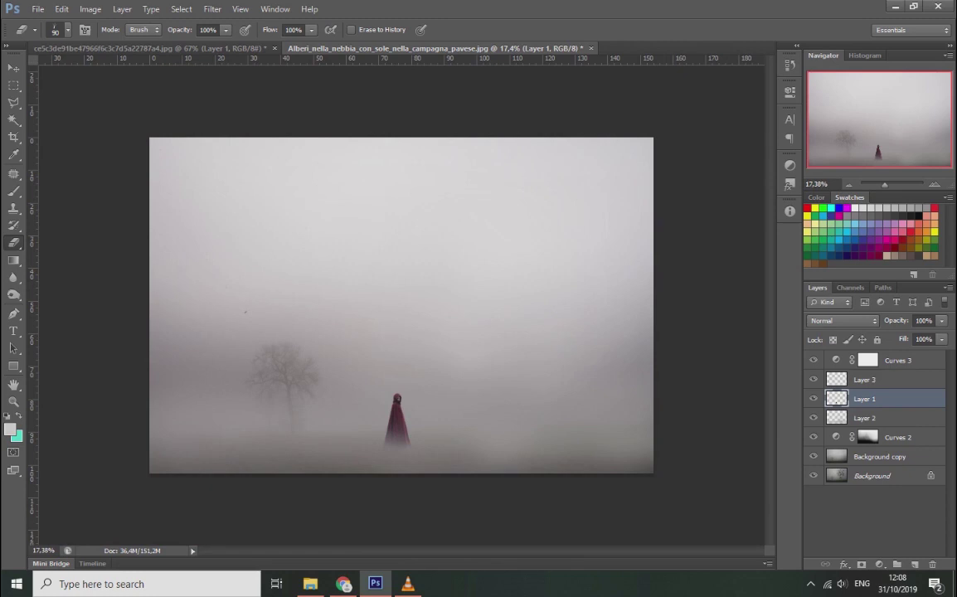
double_click(835, 360)
click(643, 141)
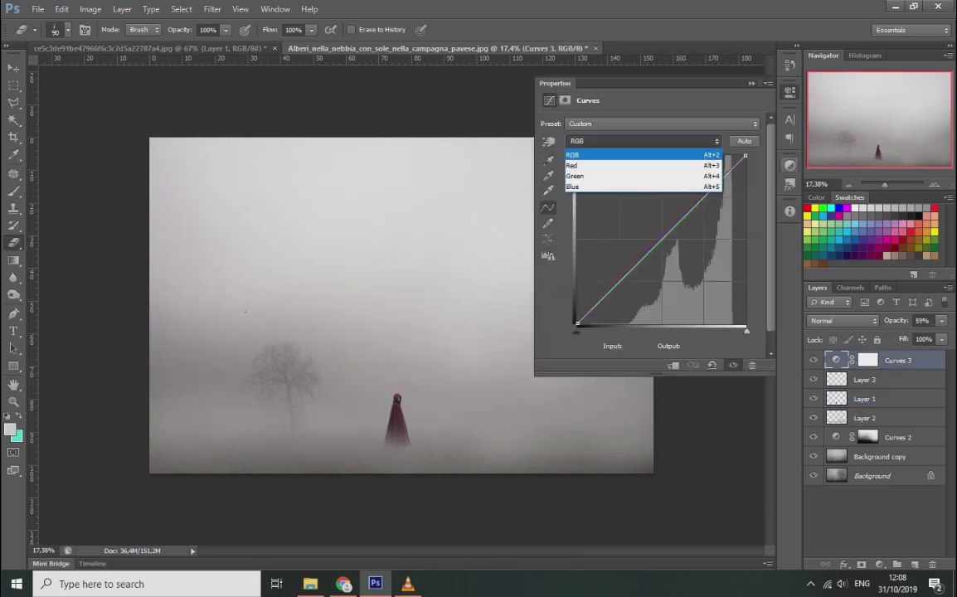
Nudge Curves 3's Green curve, undo the stronger magenta shift, and add empty Layer 4
click(614, 174)
click(643, 141)
click(614, 170)
drag(661, 241, 668, 244)
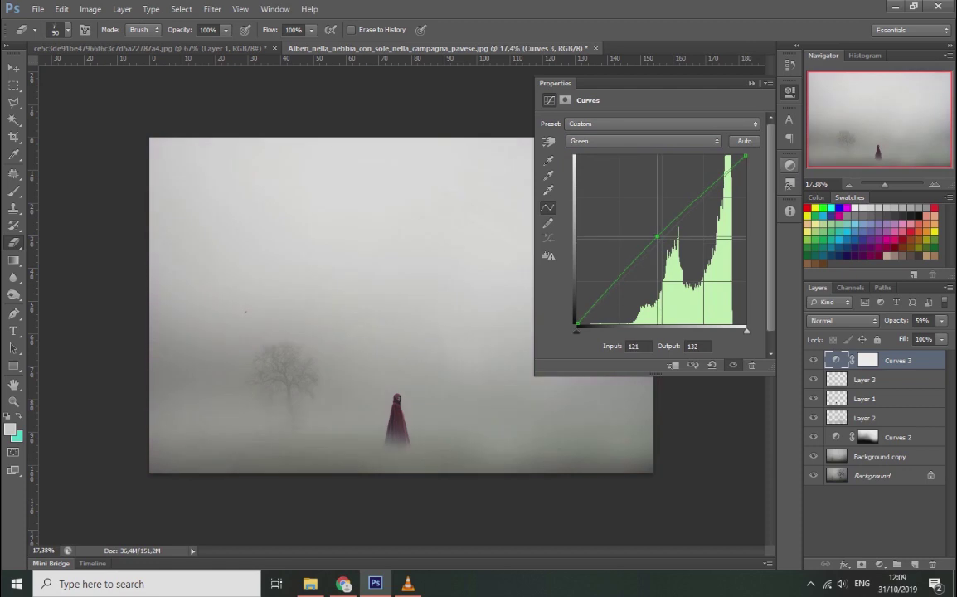
key(ctrl+z)
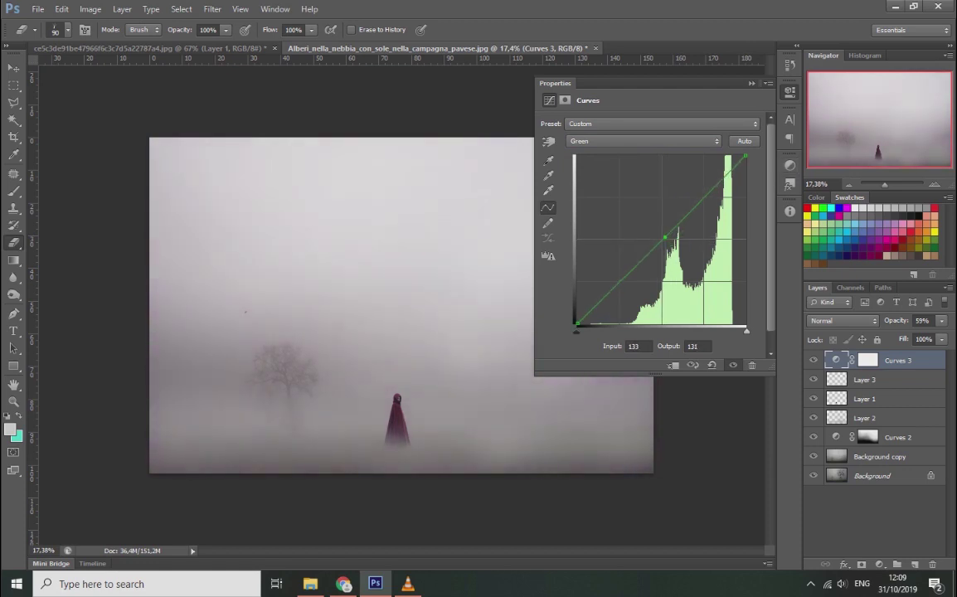
click(790, 164)
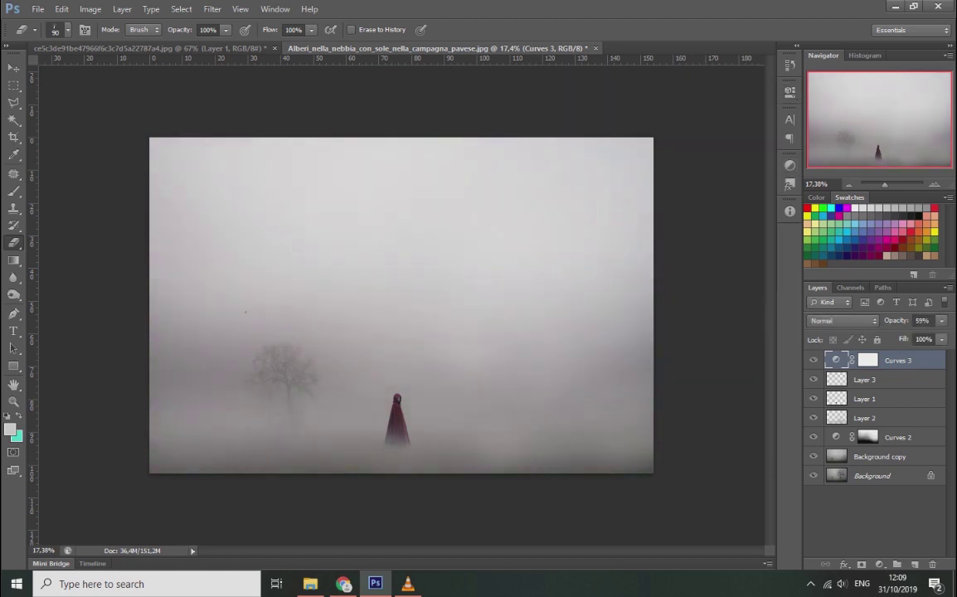
key(ctrl+shift+alt+n)
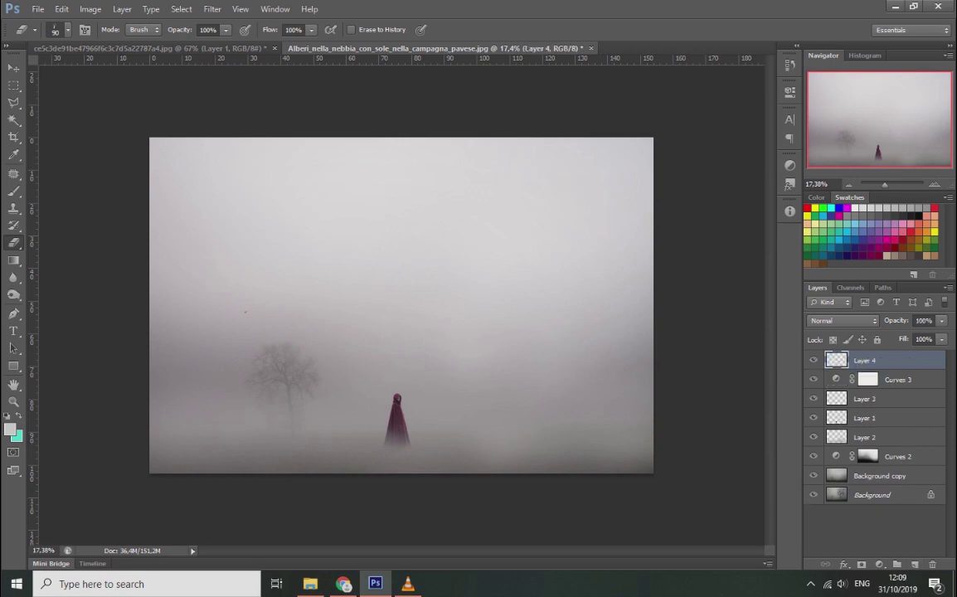
Choose the Brush tool with the 966 rain tip and white as the foreground colour
click(13, 191)
right_click(370, 258)
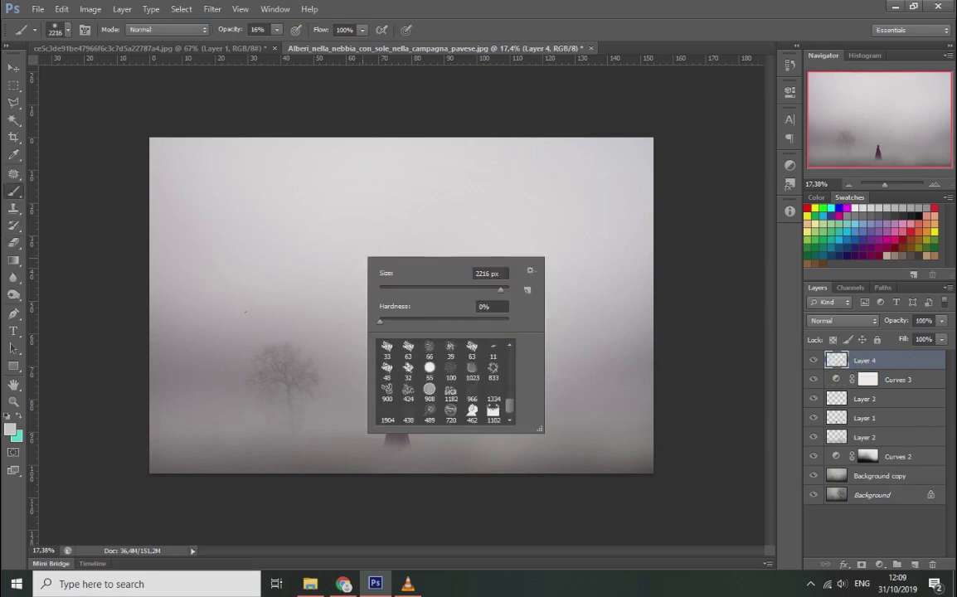
double_click(472, 388)
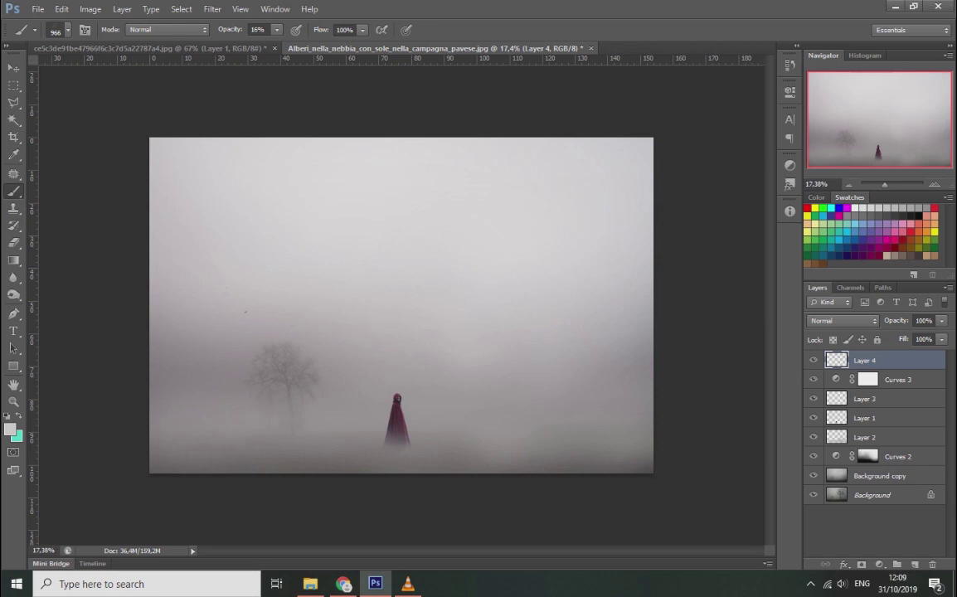
click(10, 429)
click(602, 274)
click(910, 203)
Add a second rain layer, enlarge the brush to 1800, and start rotating Layer 4's rain
key(ctrl+shift+alt+n)
key(bracketright)
key(bracketright)
key(bracketright)
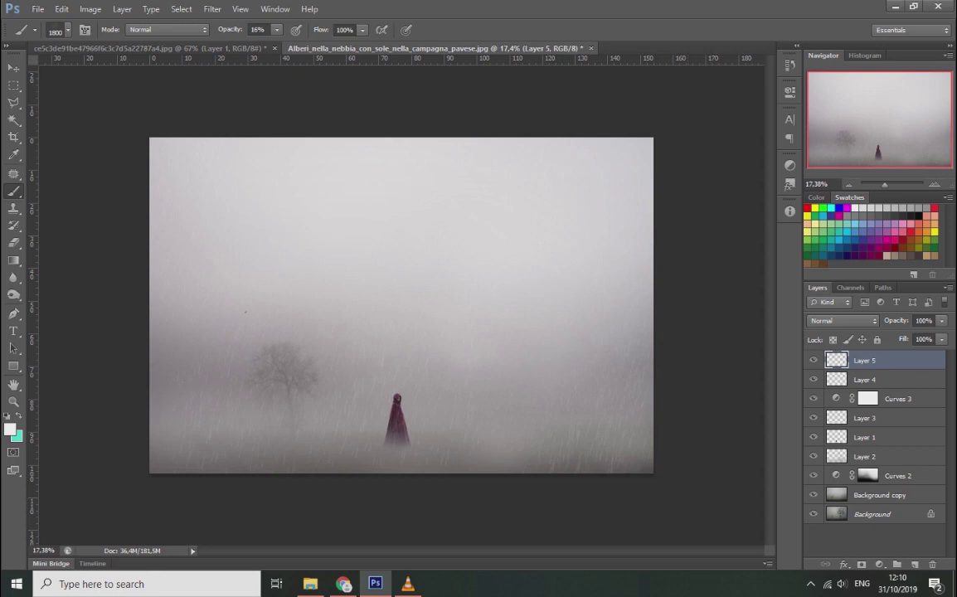
key(alt+bracketleft)
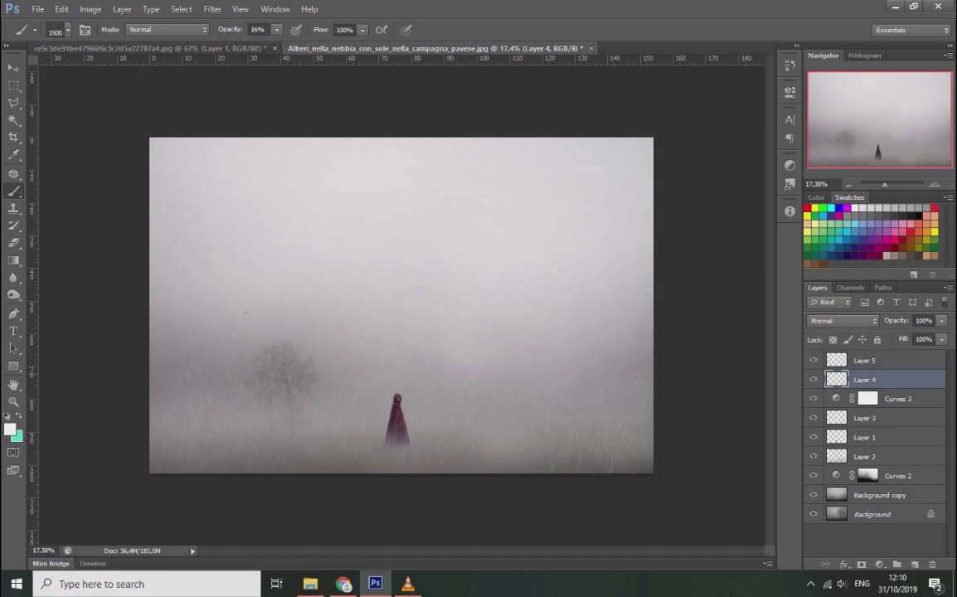
key(ctrl+t)
drag(713, 477, 770, 423)
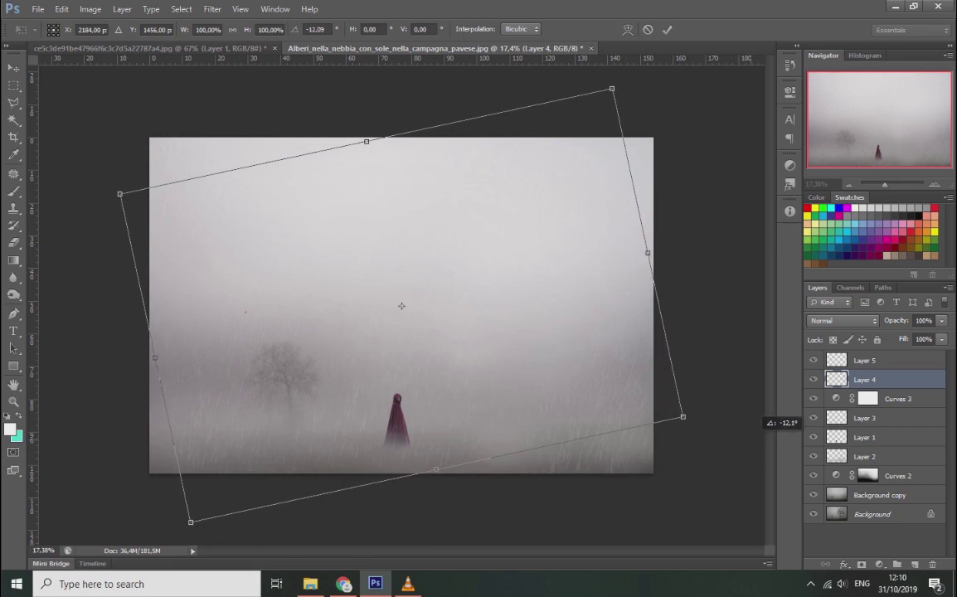
Enlarge Layer 4's rain to 127%, rotate it -12°, and commit the transform
scroll(402, 305, down, 3)
drag(606, 386, 631, 397)
drag(222, 235, 174, 216)
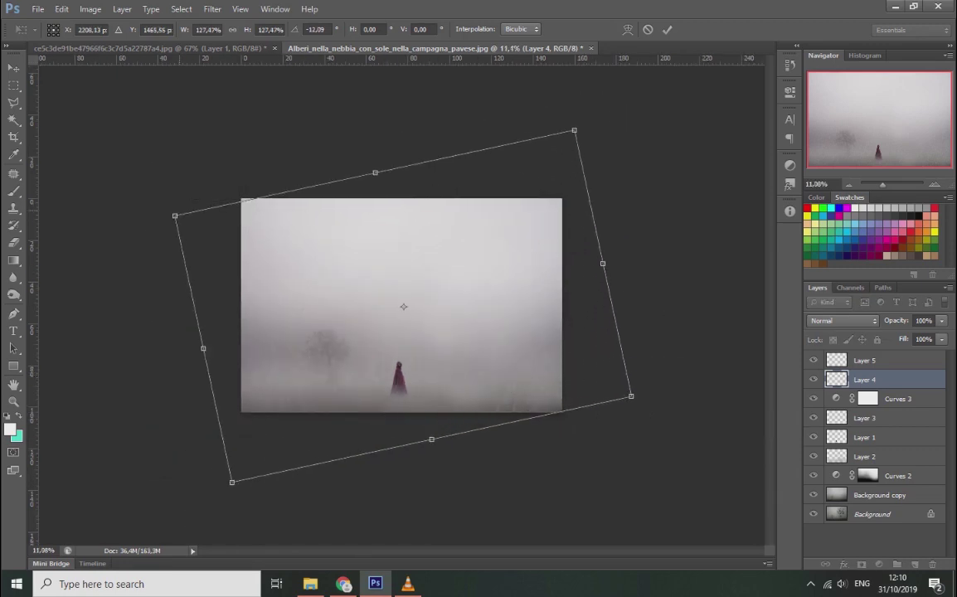
click(316, 29)
text(-12)
key(Return)
click(13, 68)
click(419, 222)
Rotate Layer 5's rain -12°, scale it up to 125%, and commit the transform
click(864, 360)
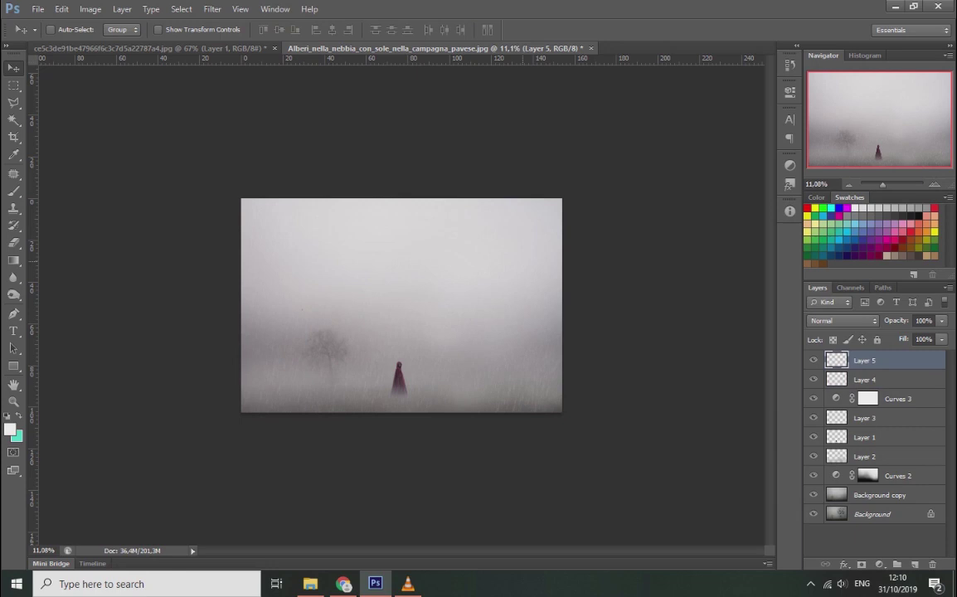
key(ctrl+t)
click(316, 29)
text(-12)
key(Return)
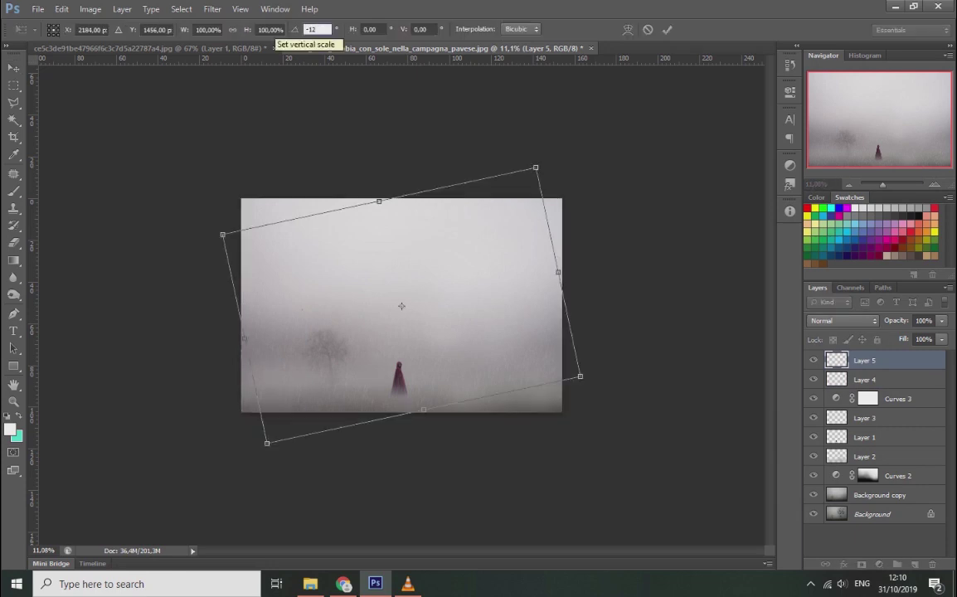
drag(536, 168, 556, 147)
drag(266, 443, 219, 491)
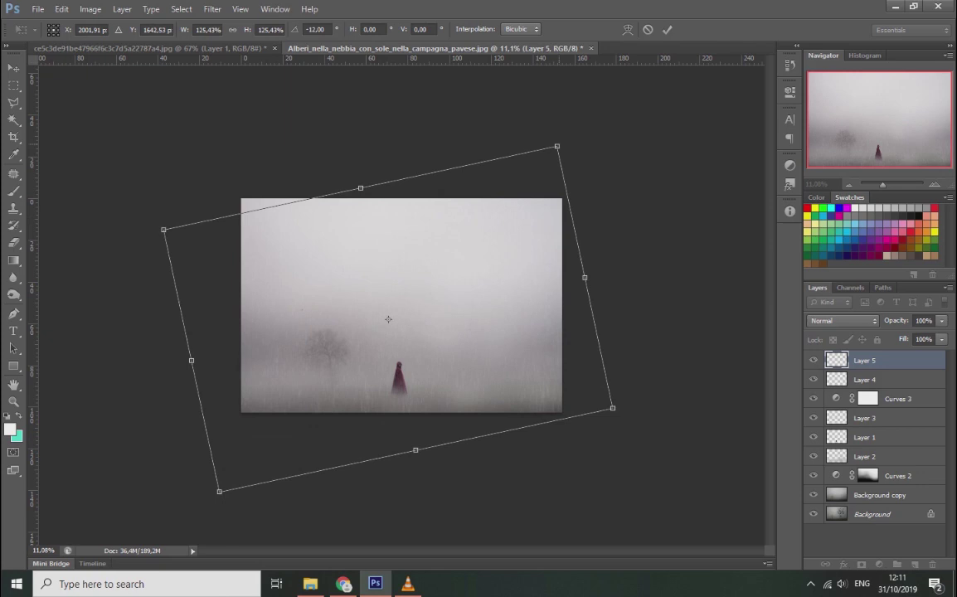
key(Return)
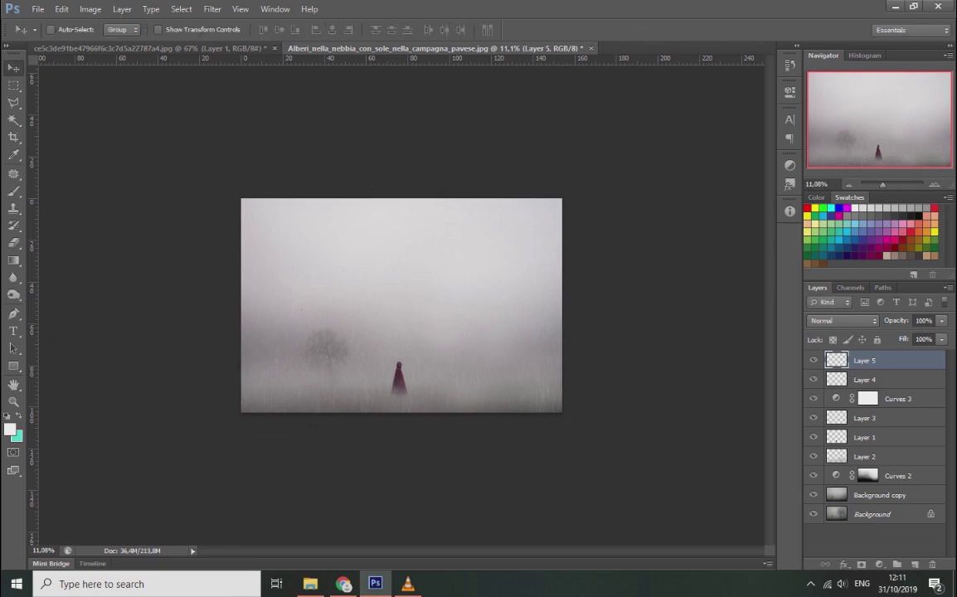
key(ctrl+plus)
scroll(396, 419, up, 5)
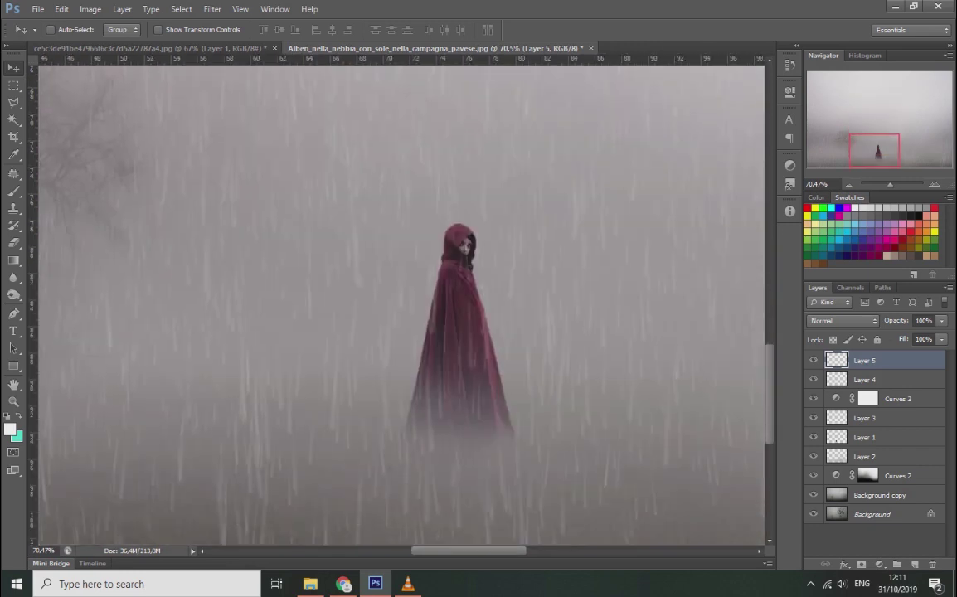
Add a new layer above Layer 1 and set up the 1334 textured brush at 25 px
click(865, 437)
key(ctrl+shift+alt+n)
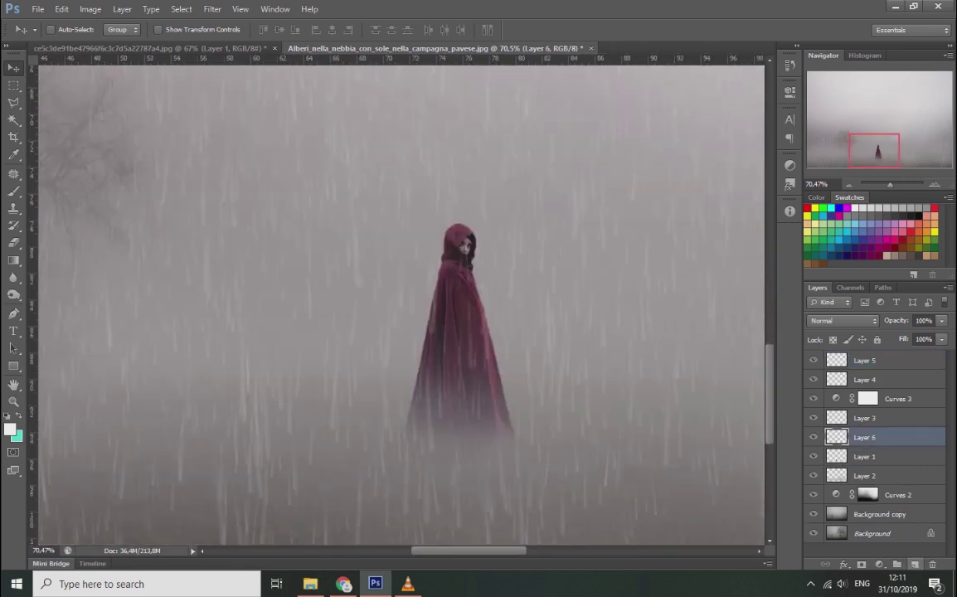
key(b)
right_click(540, 274)
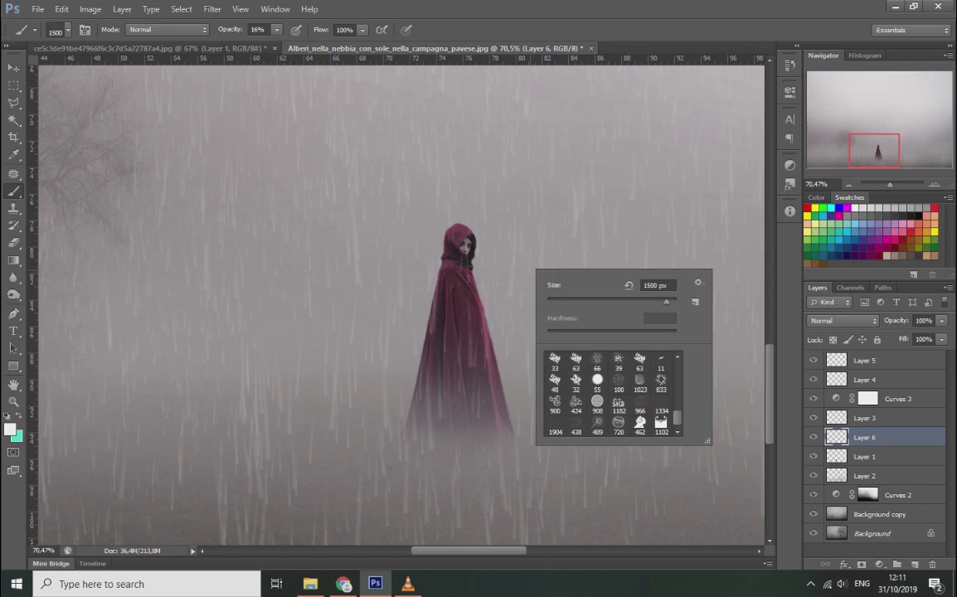
click(661, 407)
drag(665, 301, 583, 301)
text(25)
key(Return)
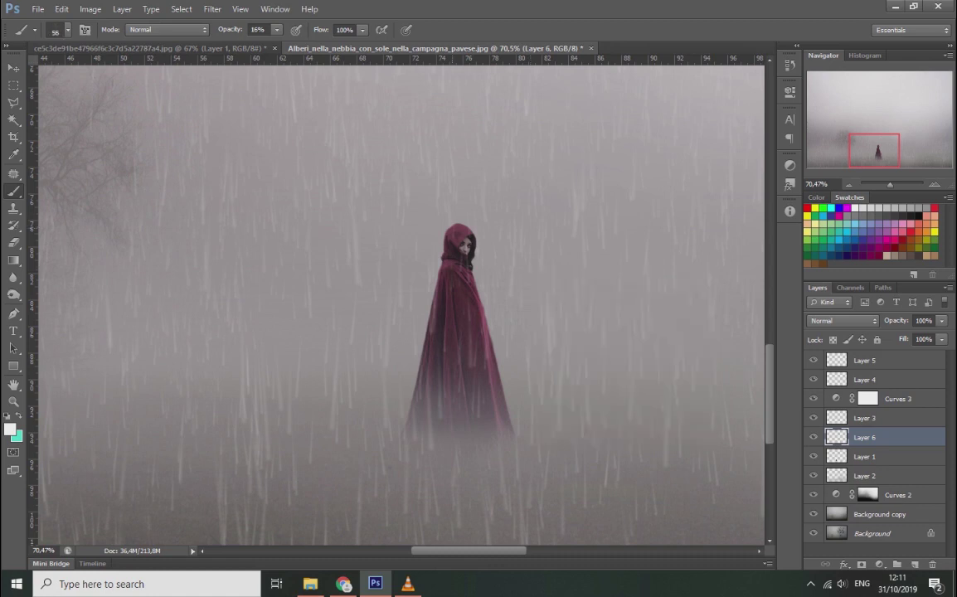
Paint speckled texture over the figure's hood and cloak, enlarging the brush slightly
scroll(394, 311, up, 3)
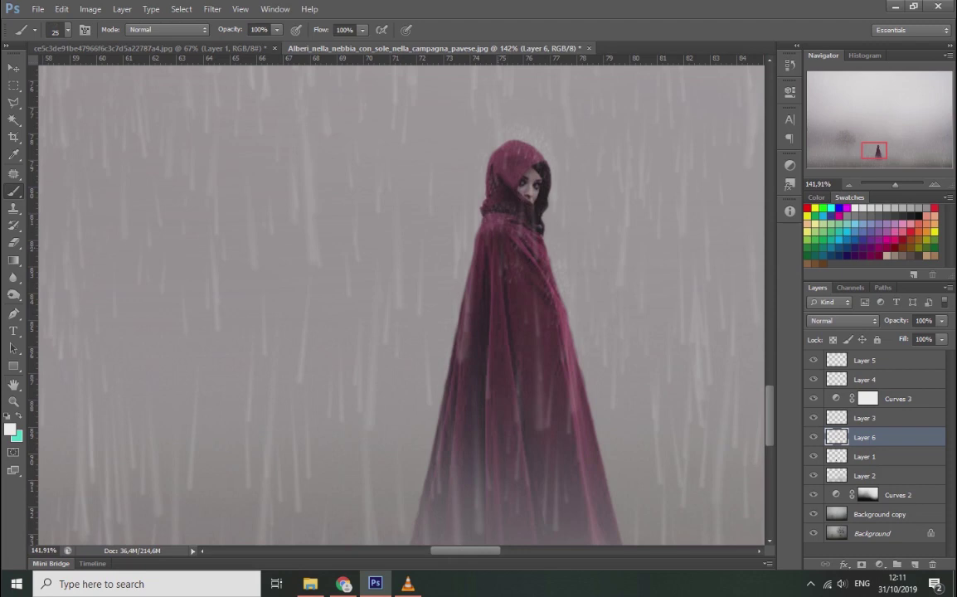
scroll(394, 302, down, 1)
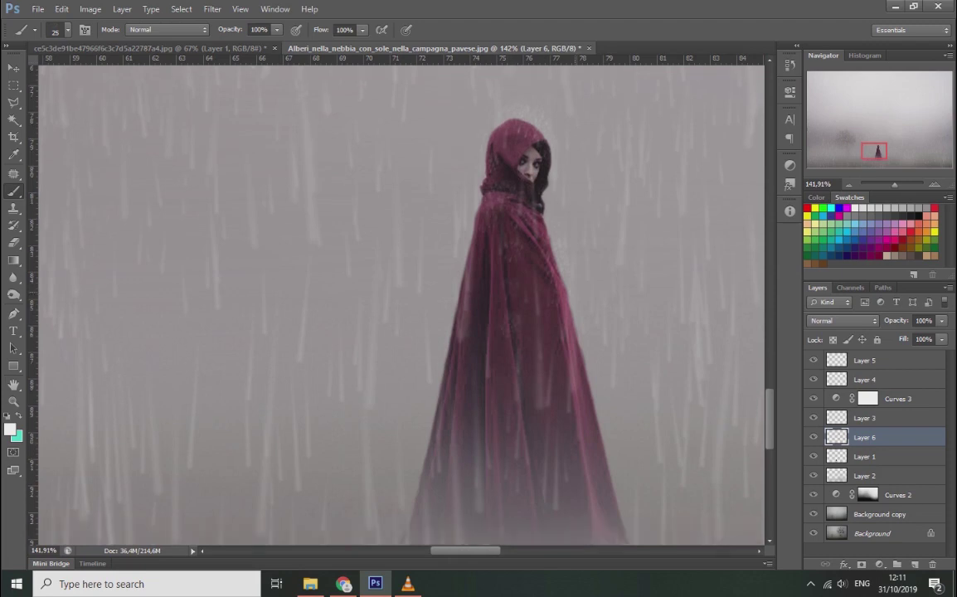
scroll(394, 302, down, 3)
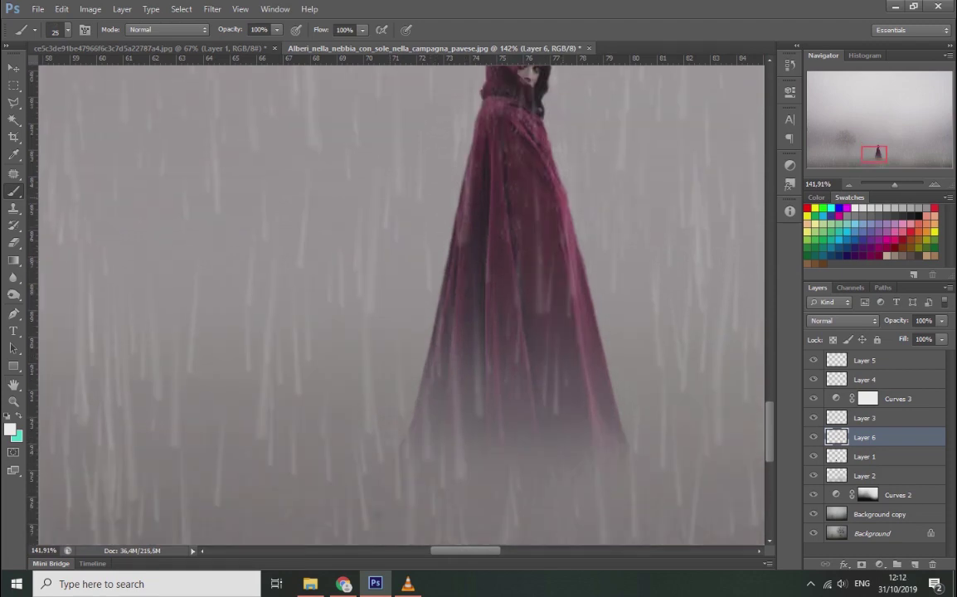
scroll(396, 303, up, 4)
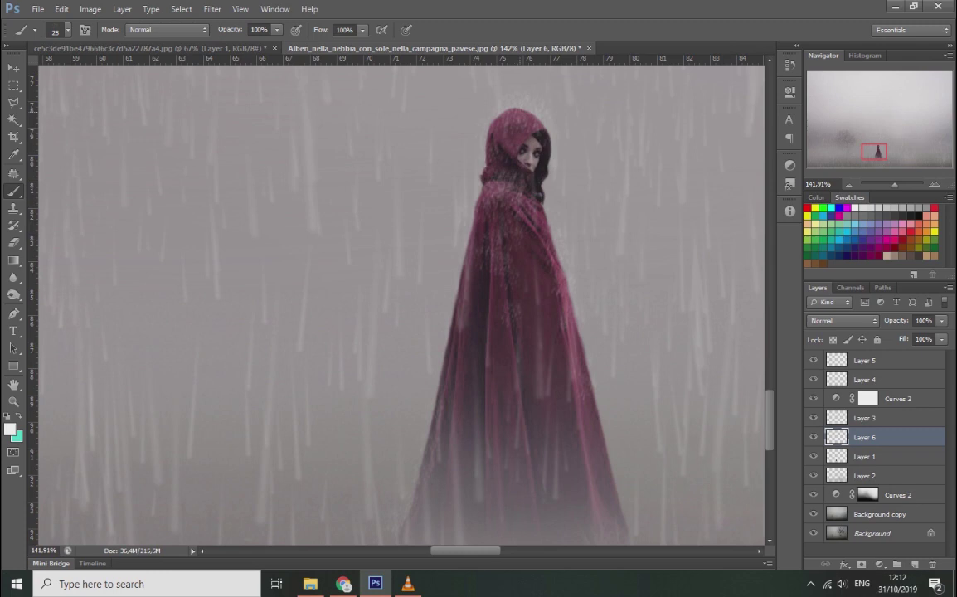
scroll(180, 314, down, 3)
scroll(180, 314, down, 3)
scroll(180, 314, down, 2)
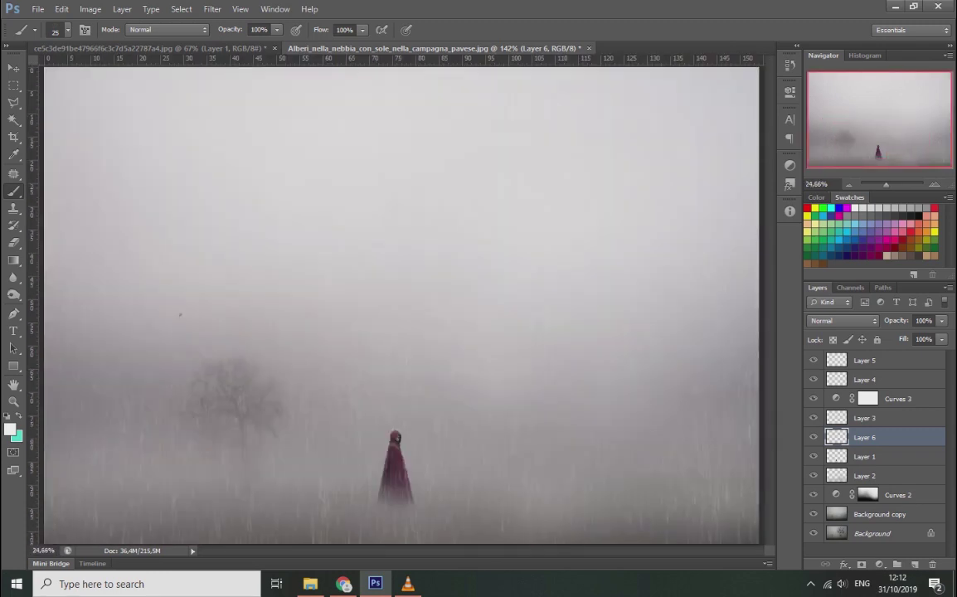
scroll(390, 456, up, 3)
scroll(390, 456, up, 3)
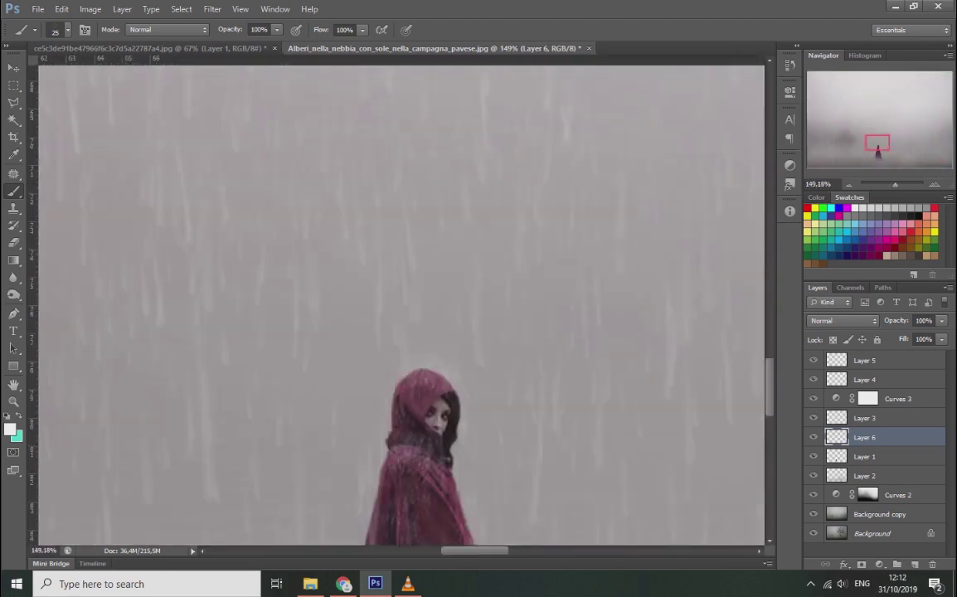
scroll(390, 456, down, 2)
scroll(390, 456, down, 1)
scroll(395, 298, up, 2)
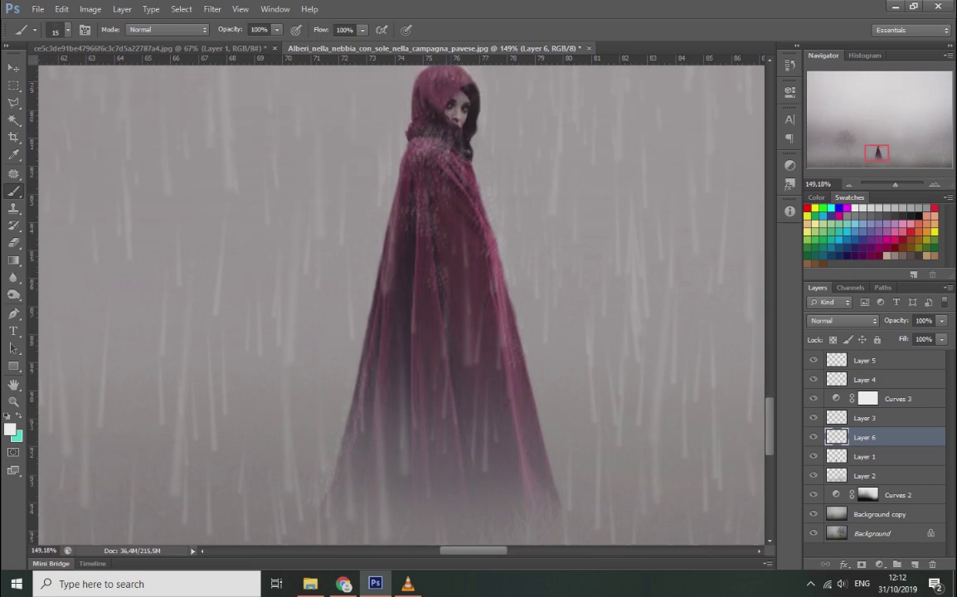
scroll(398, 299, up, 1)
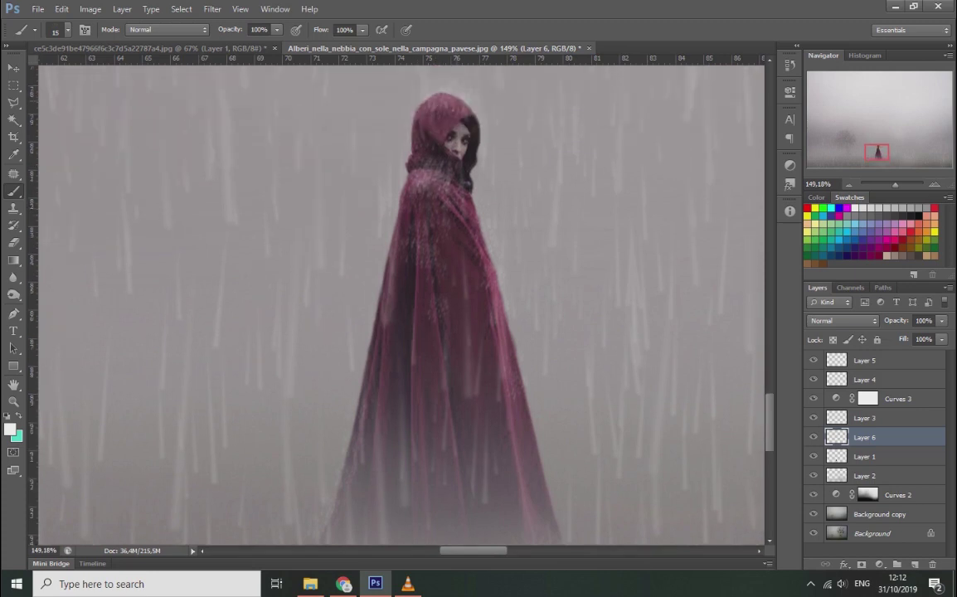
key(bracketright)
key(bracketright)
scroll(399, 299, down, 3)
scroll(398, 299, down, 3)
scroll(398, 299, down, 2)
scroll(398, 299, down, 2)
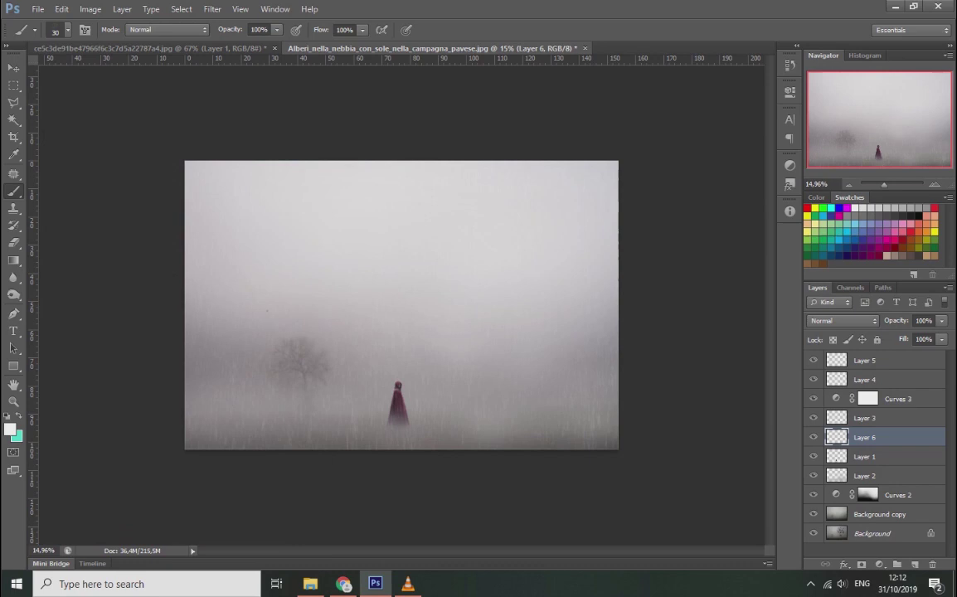
Add a new layer and set up a soft round 90 px brush at 30% opacity
key(ctrl+shift+alt+n)
right_click(282, 368)
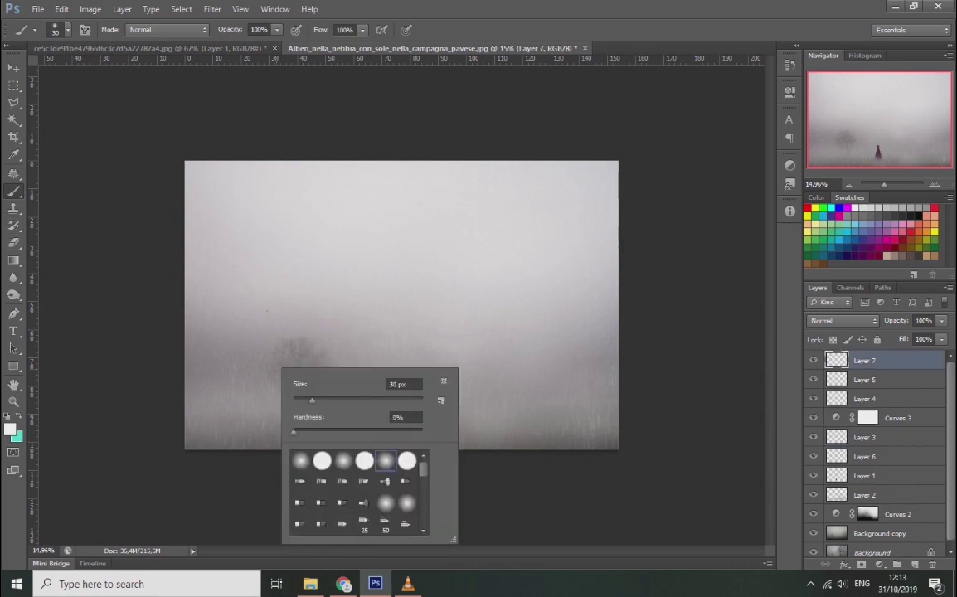
click(236, 429)
right_click(346, 392)
double_click(459, 406)
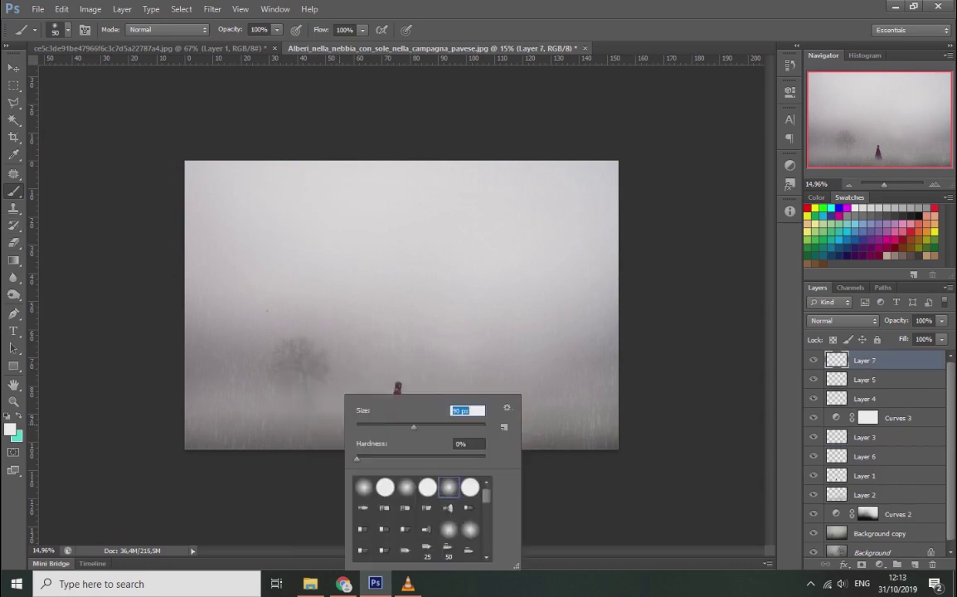
text(90)
key(Return)
key(3)
Paint a white mist strip along the image bottom with a 168 px brush, then reapply Gaussian Blur
right_click(438, 390)
text(168)
key(Return)
drag(340, 433, 613, 432)
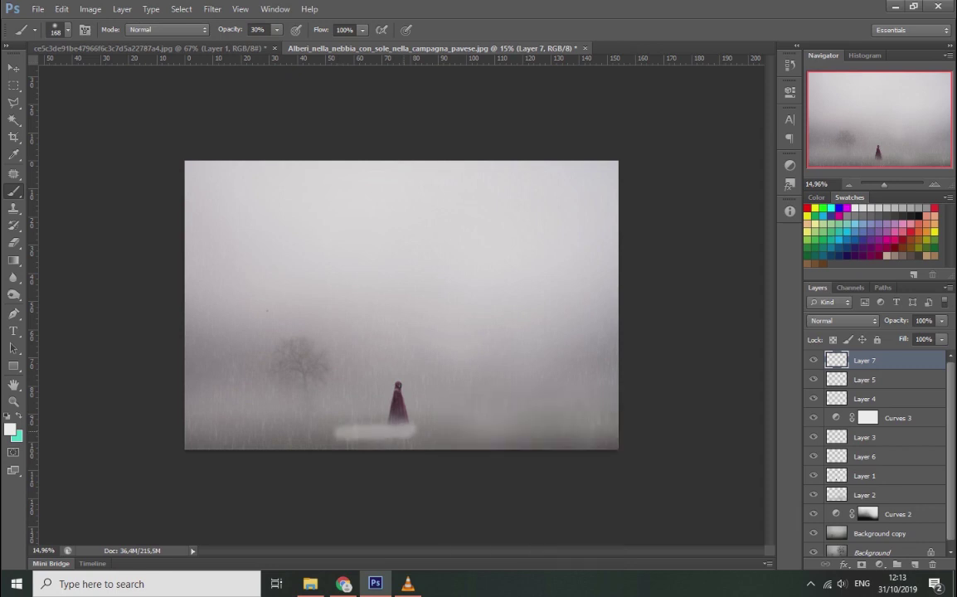
mouse_move(340, 434)
mouse_down()
mouse_move(195, 435)
mouse_move(580, 427)
mouse_up()
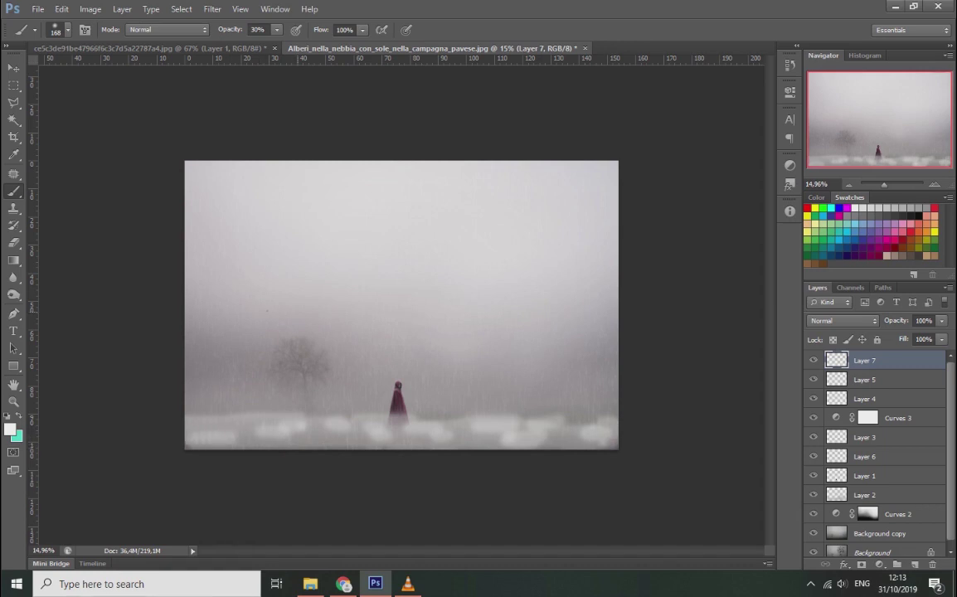
click(214, 9)
key(ctrl+f)
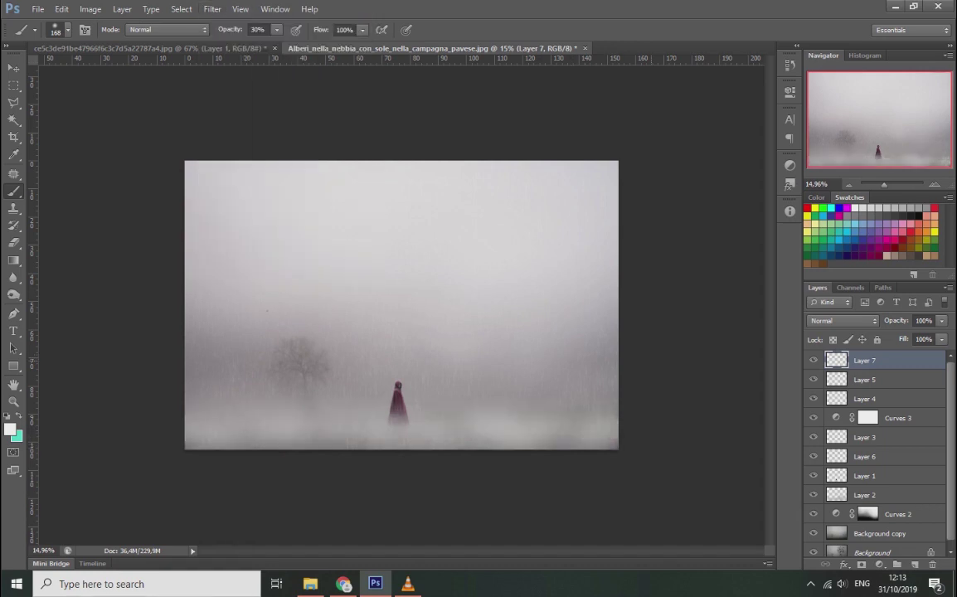
On another new layer, paint brighter mist across the bottom with a 339 px brush
right_click(452, 316)
text(339)
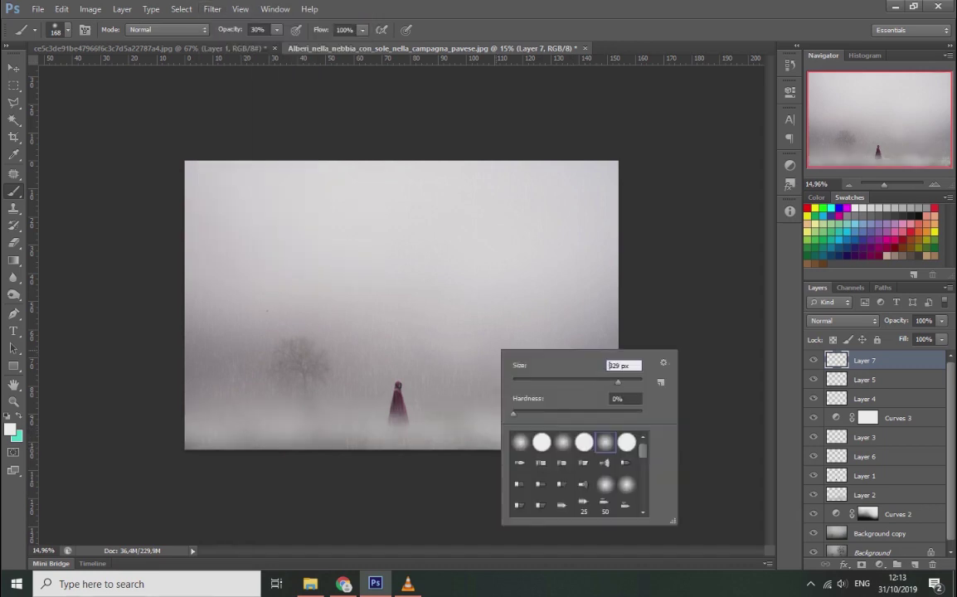
key(Return)
key(ctrl+shift+alt+n)
drag(558, 435, 170, 436)
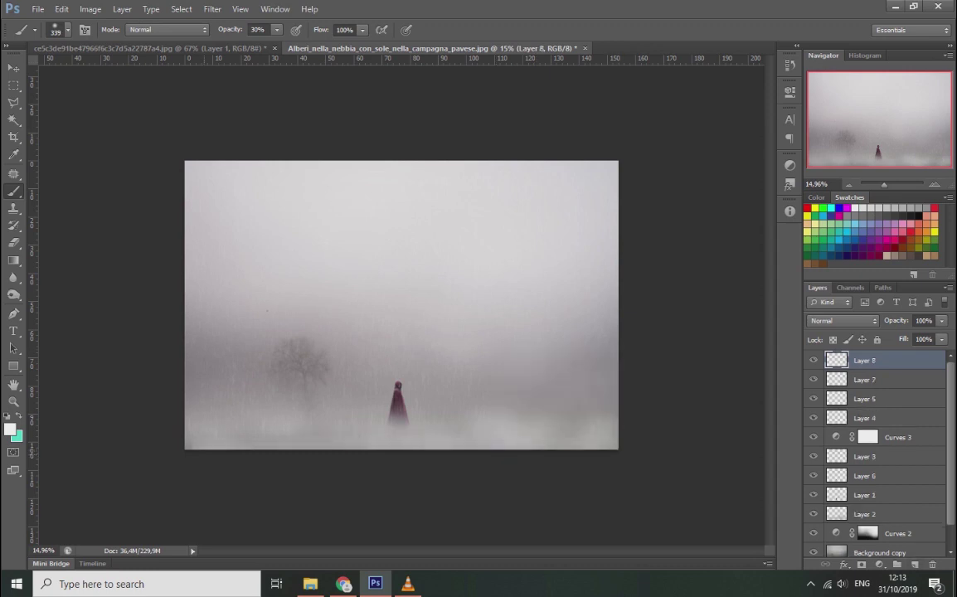
mouse_move(547, 435)
mouse_down()
mouse_move(179, 435)
mouse_move(556, 436)
mouse_move(178, 435)
mouse_move(556, 435)
mouse_up()
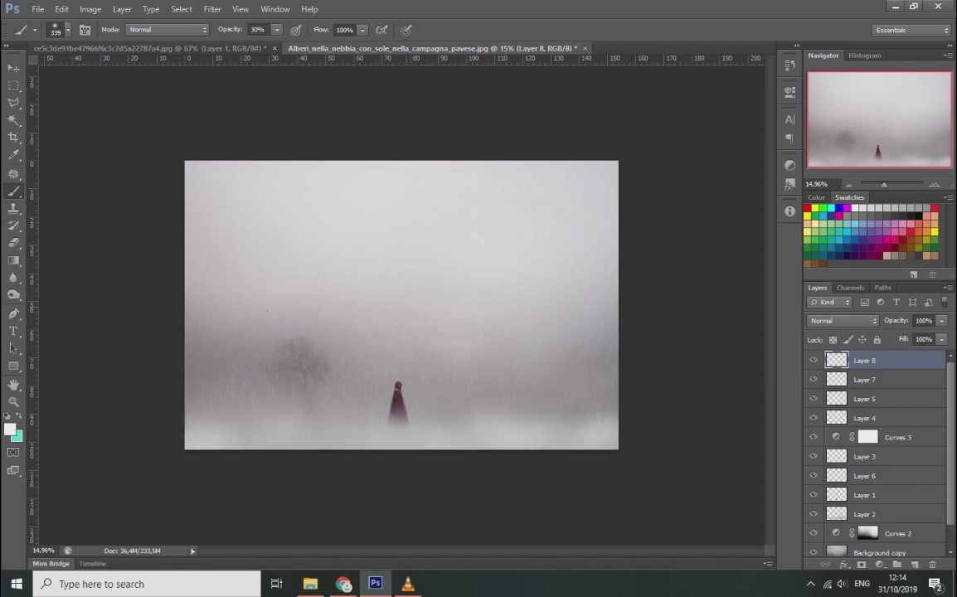
Compare Layer 8's mist on and off, then lower it to 43% opacity
click(813, 360)
click(813, 360)
click(813, 360)
click(813, 360)
drag(941, 321, 904, 335)
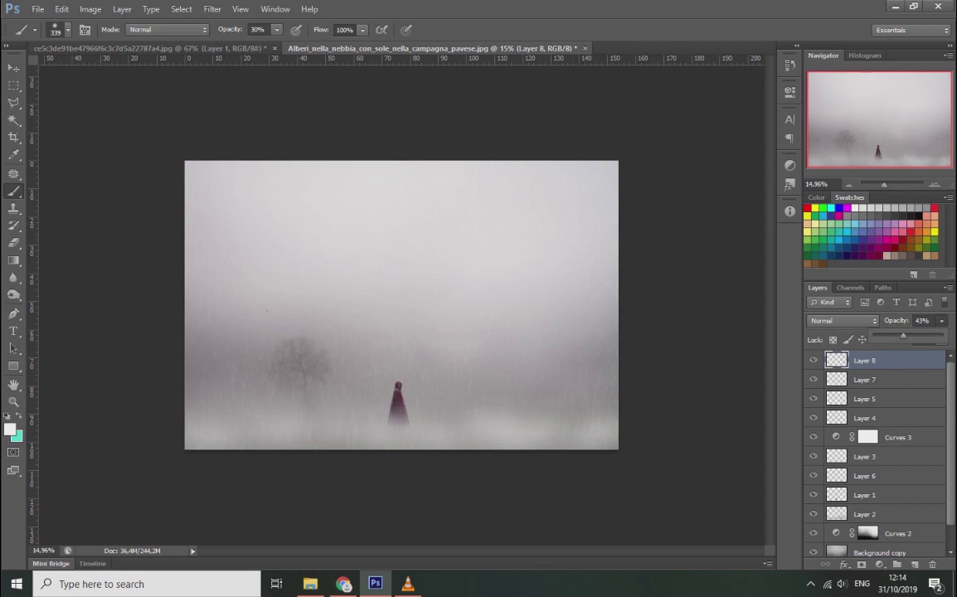
Free Transform Layer 7's blurred mist, squashing it down toward the bottom
click(864, 379)
key(ctrl+t)
mouse_move(402, 390)
mouse_down()
mouse_move(401, 407)
mouse_move(402, 341)
mouse_move(401, 379)
mouse_up()
key(Return)
key(b)
click(864, 360)
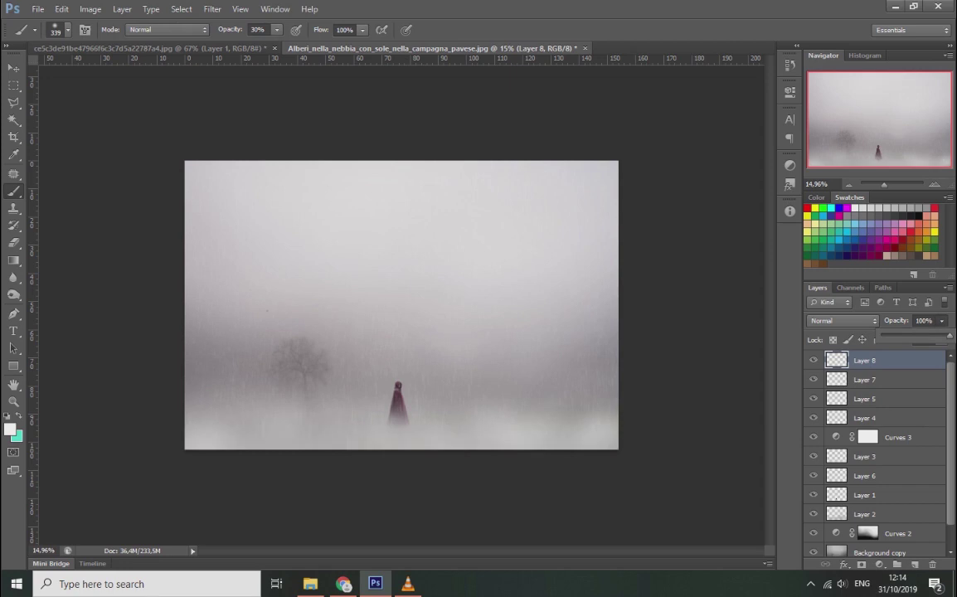
key(Return)
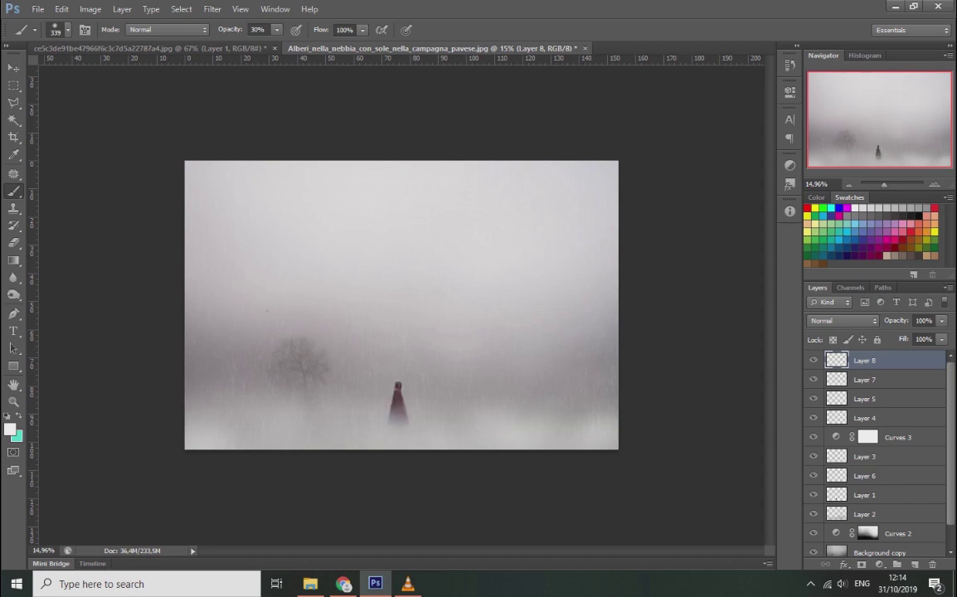
click(864, 495)
Apply a Color Balance of +2, +4, +14 to Layer 1's midtones
click(91, 9)
click(274, 122)
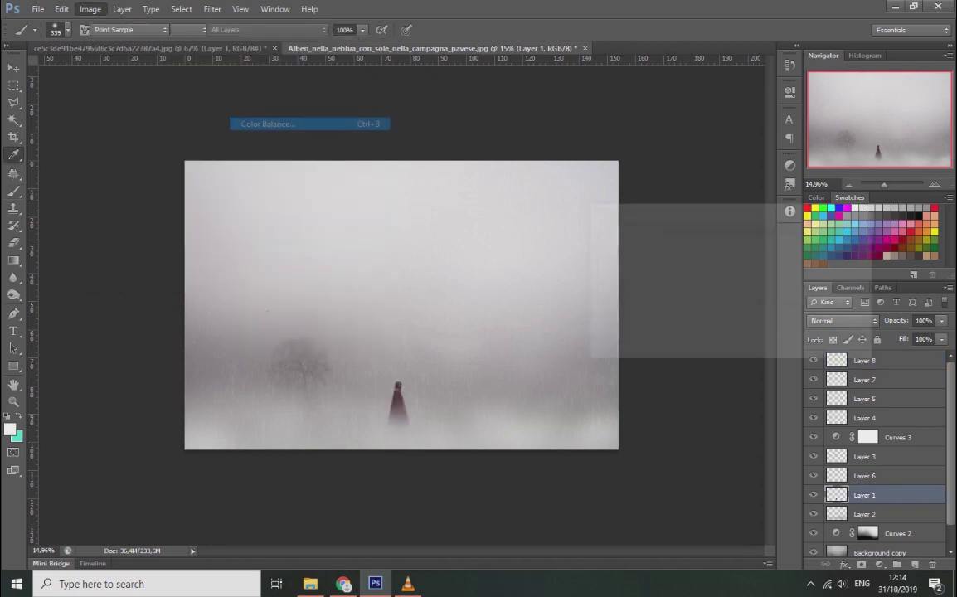
text(-15)
key(Tab)
text(-292)
key(Tab)
text(16)
key(Tab)
text(-21)
key(Tab)
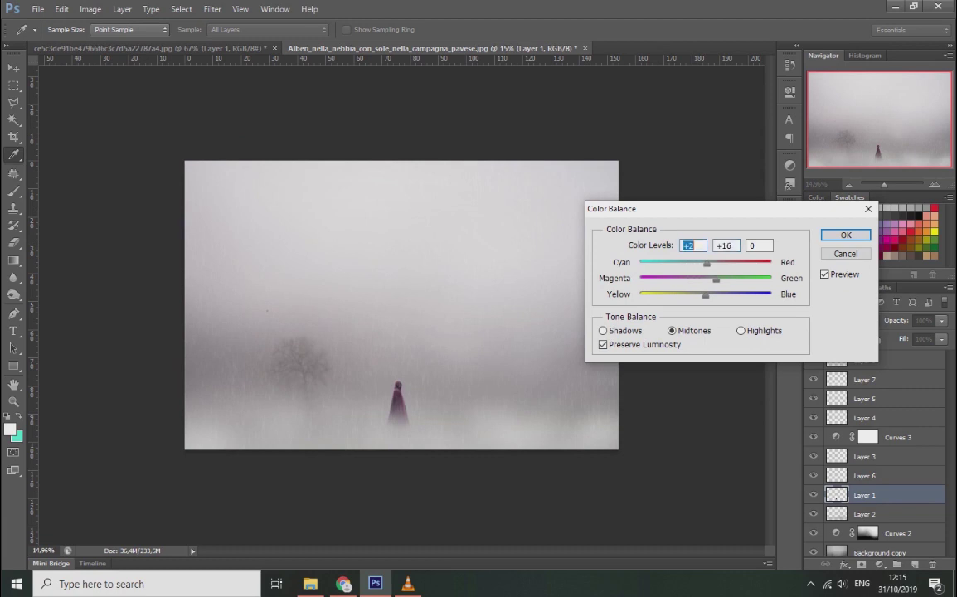
key(Tab)
text(6)
key(Tab)
text(14)
key(Tab)
text(2)
key(Tab)
text(4)
key(Return)
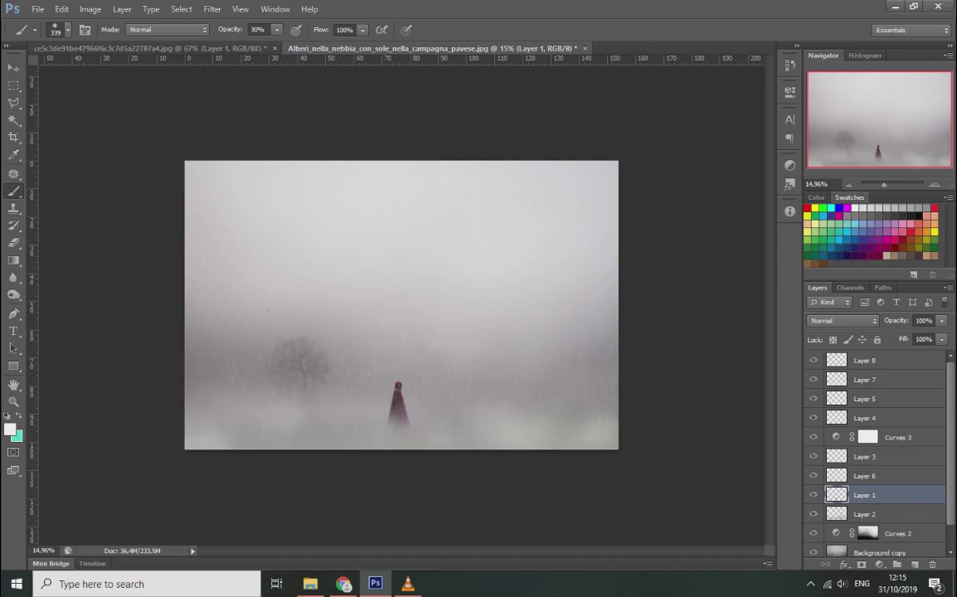
click(864, 456)
click(864, 360)
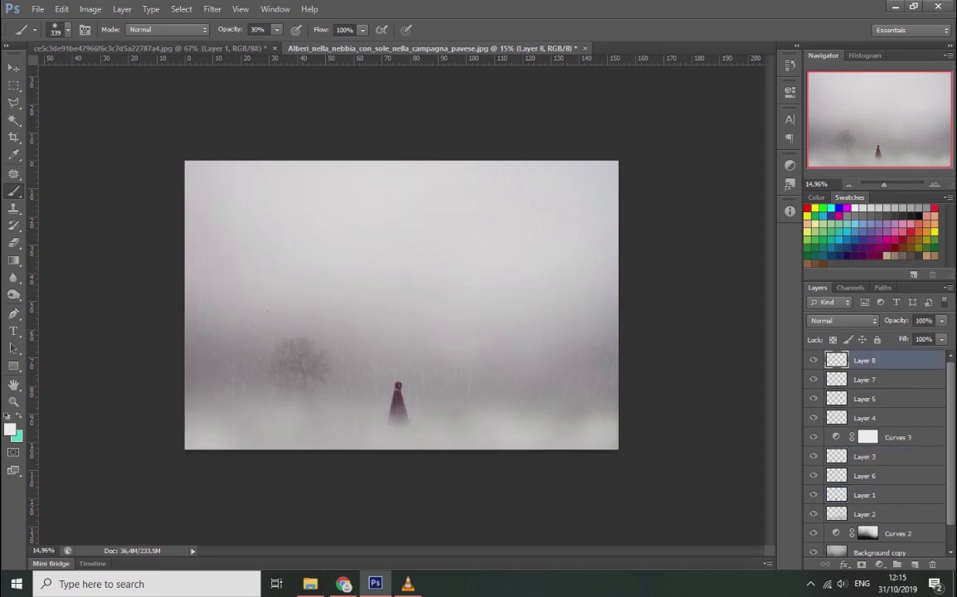
Group the rain layers and rename the group 'rain'
key(ctrl+g)
mouse_move(867, 375)
mouse_down()
mouse_move(854, 374)
mouse_move(864, 419)
mouse_up()
click(814, 433)
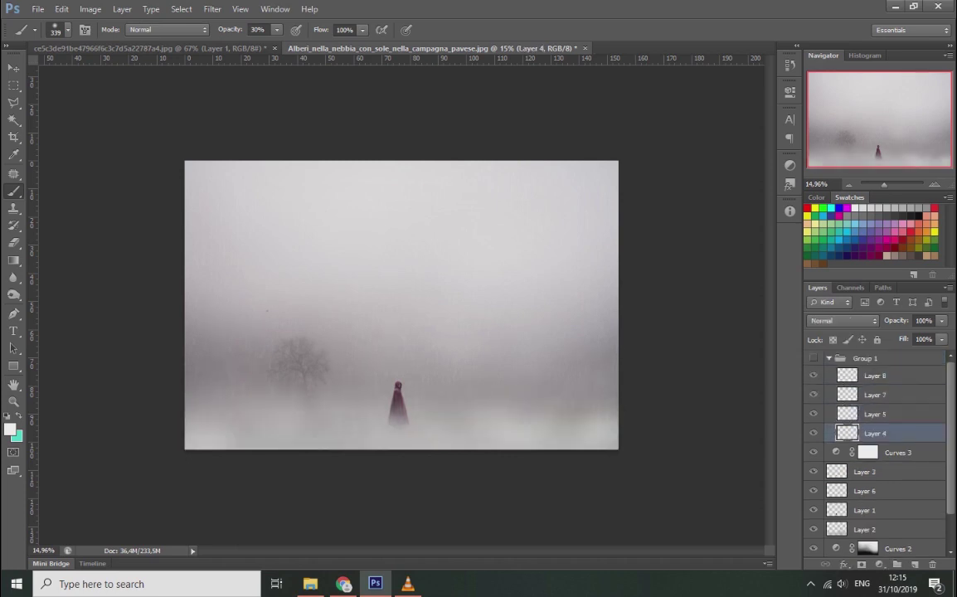
click(828, 358)
double_click(912, 358)
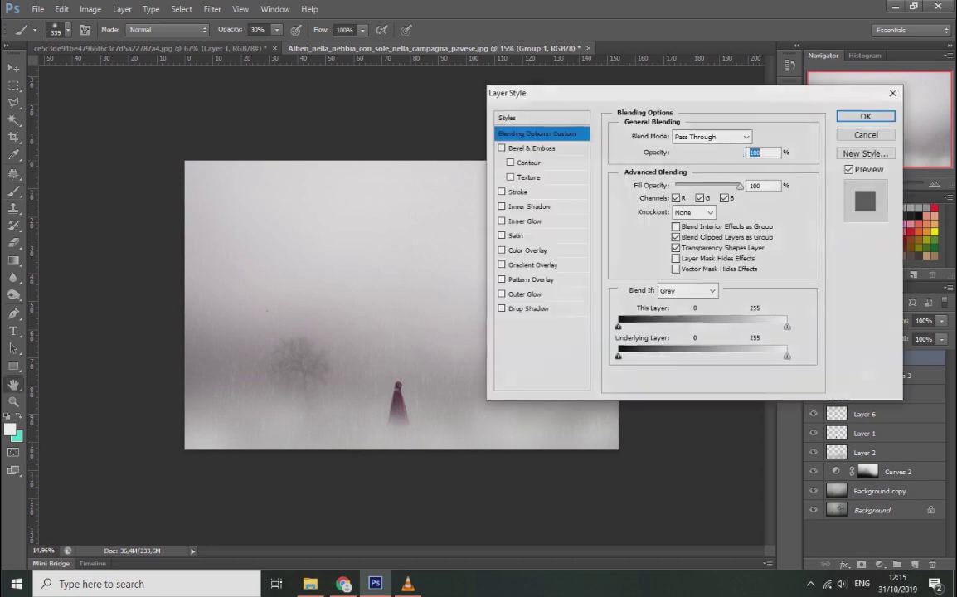
key(Escape)
double_click(865, 358)
text(rain)
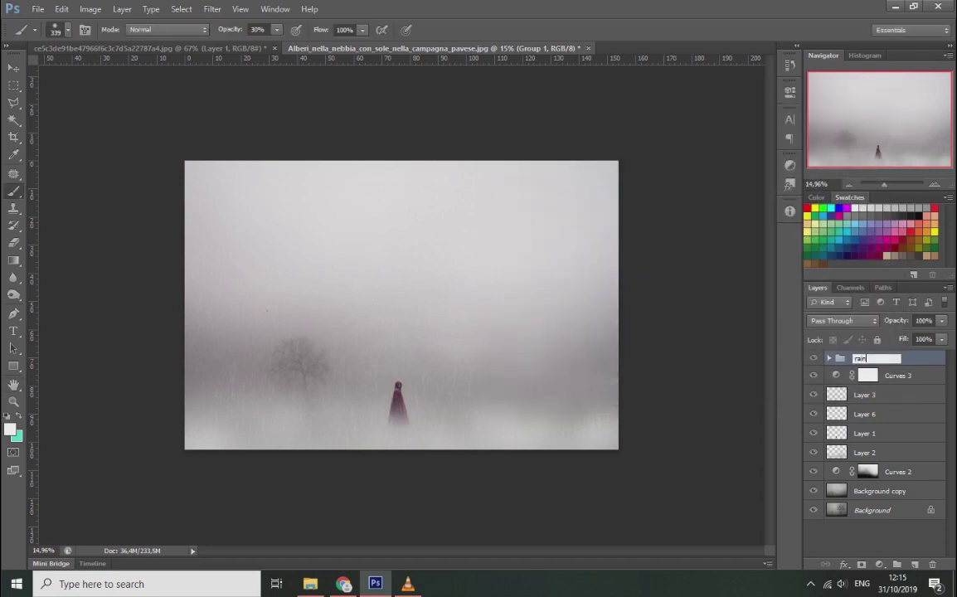
key(Return)
Gather Layer 3 and the mist layers into a new group named 'cloud'
click(864, 395)
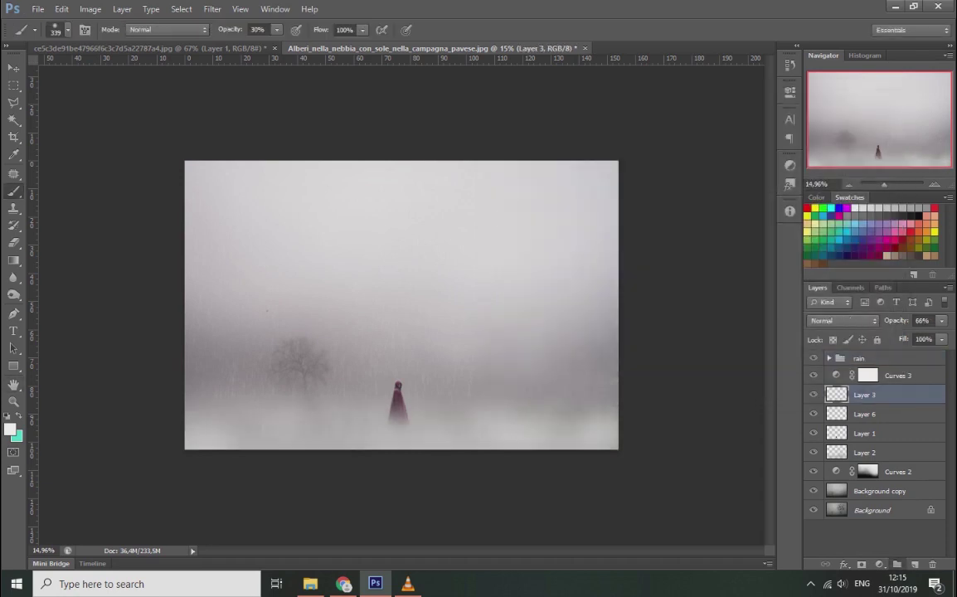
key(ctrl+g)
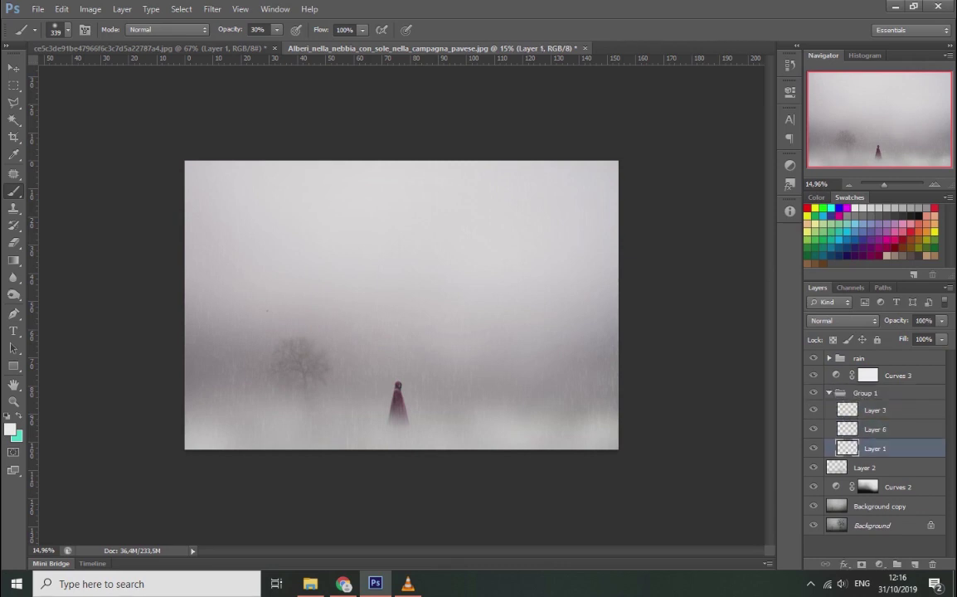
double_click(865, 392)
text(clound)
text(cloud)
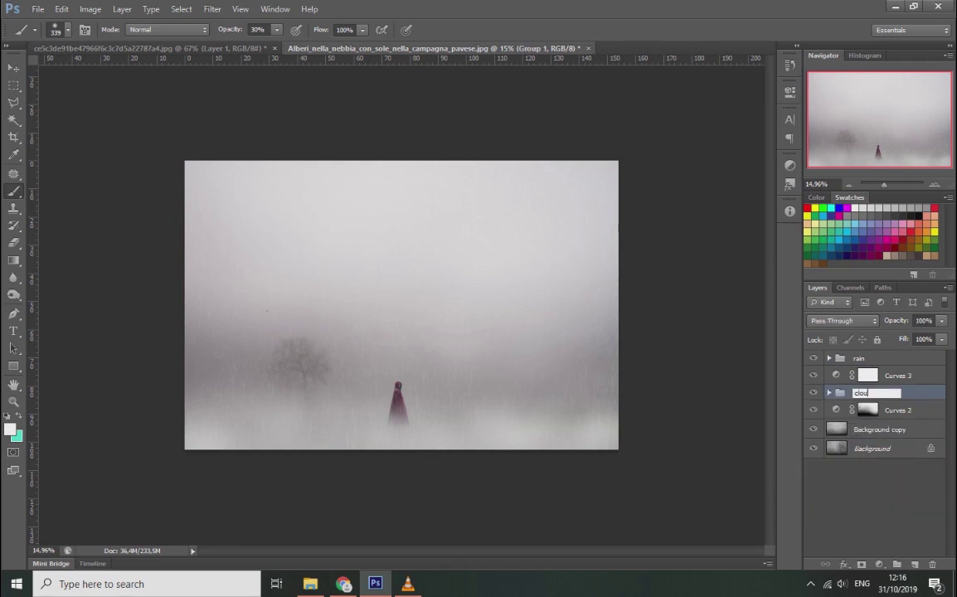
key(Return)
key(alt+])
Compare the scene with and without Curves 2, then fade it to 0% opacity
click(814, 410)
click(813, 410)
click(814, 410)
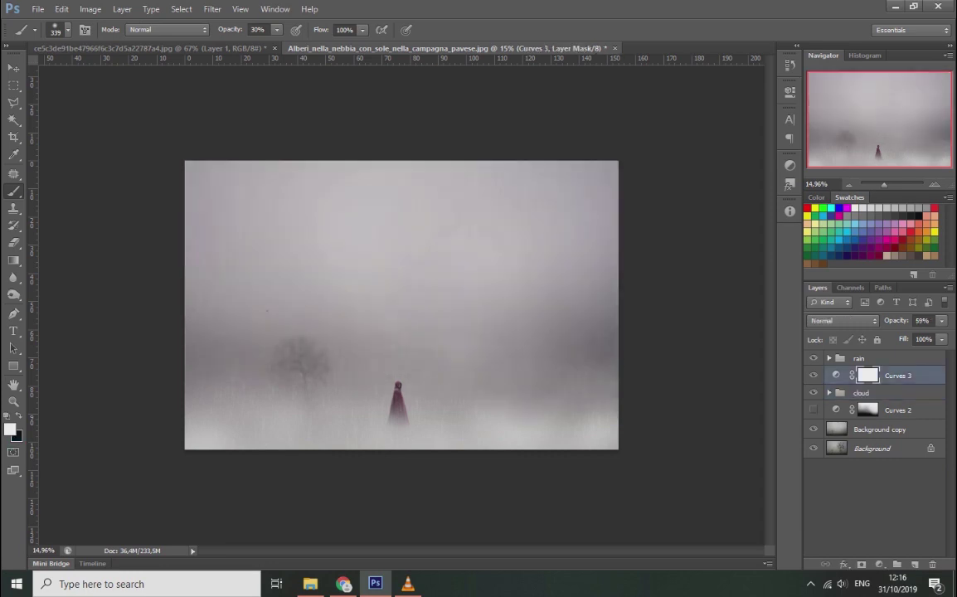
click(814, 410)
click(813, 410)
click(814, 410)
click(814, 410)
click(814, 410)
click(898, 409)
click(942, 320)
drag(904, 336, 873, 336)
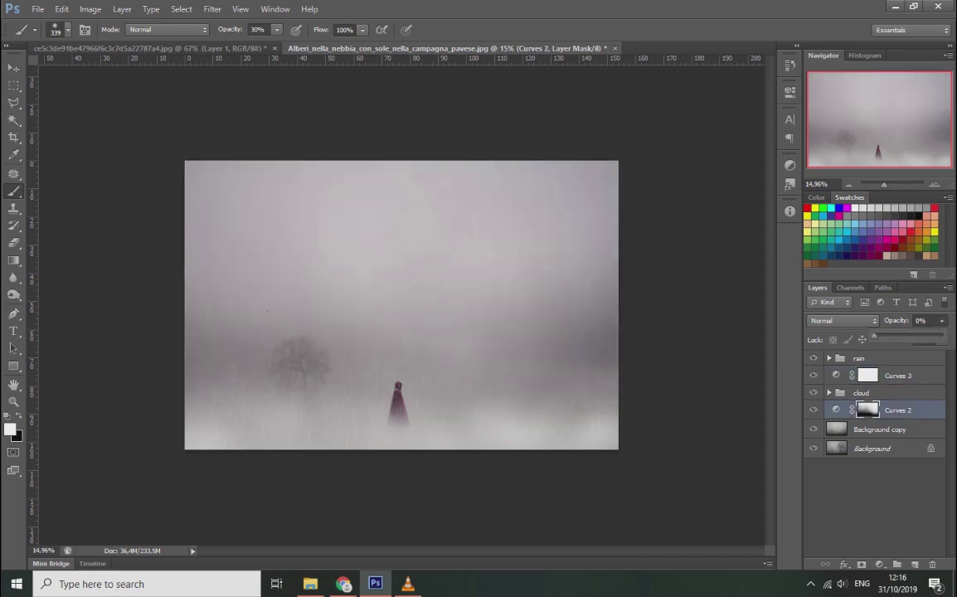
Check Background copy's effect, then remove Curves 2 and the original Background layer
click(814, 429)
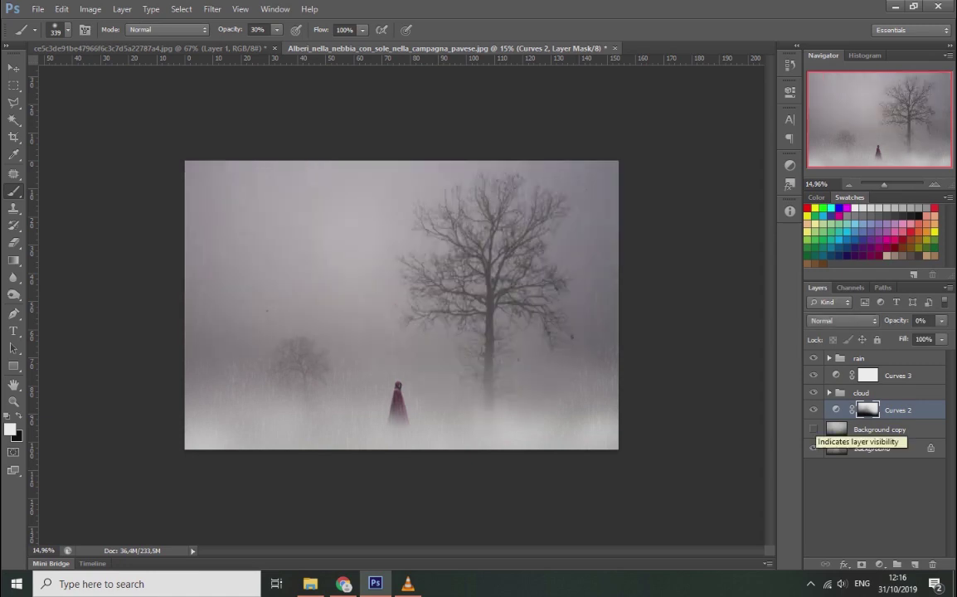
click(814, 428)
click(813, 429)
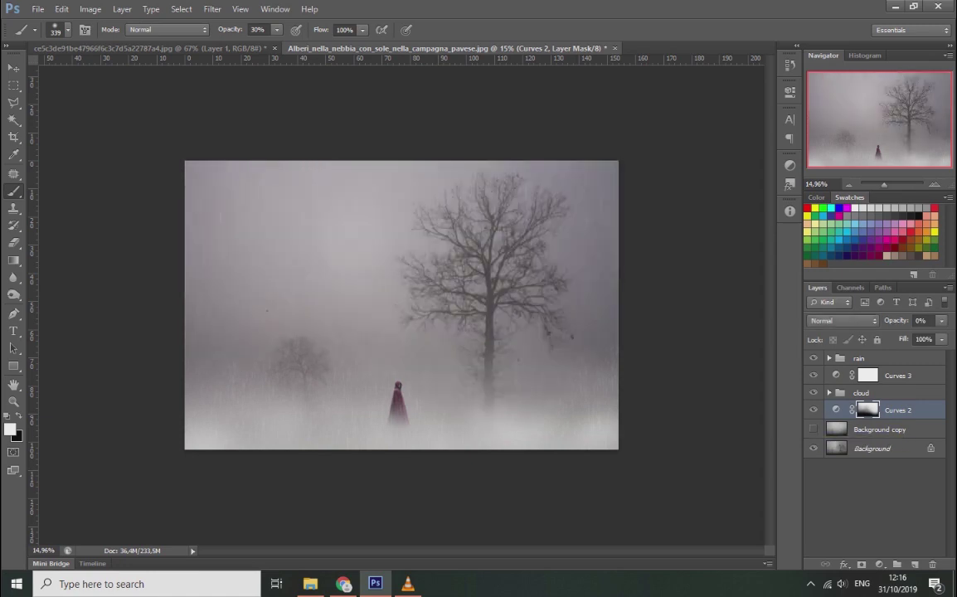
click(814, 428)
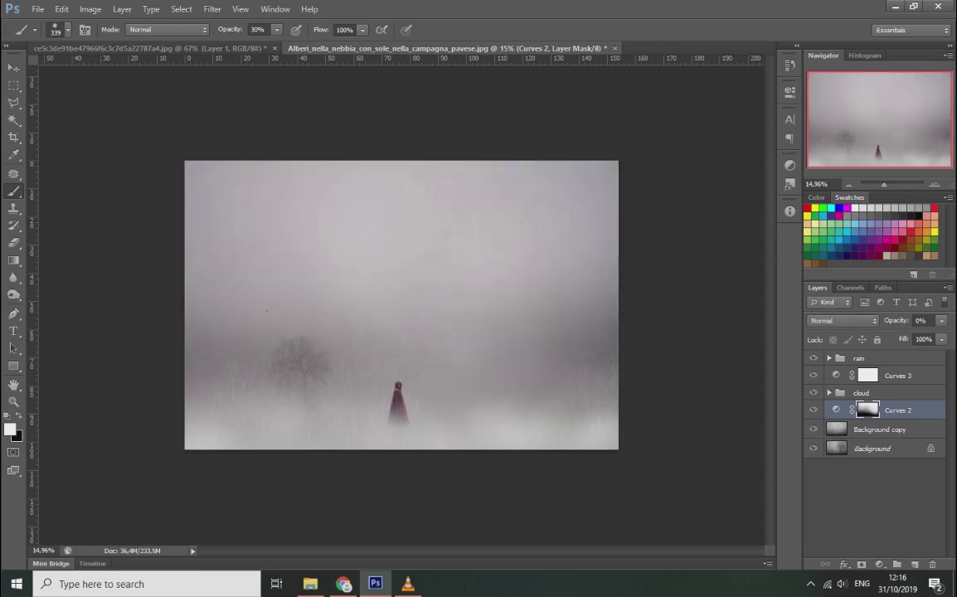
drag(895, 410, 861, 392)
drag(871, 448, 861, 392)
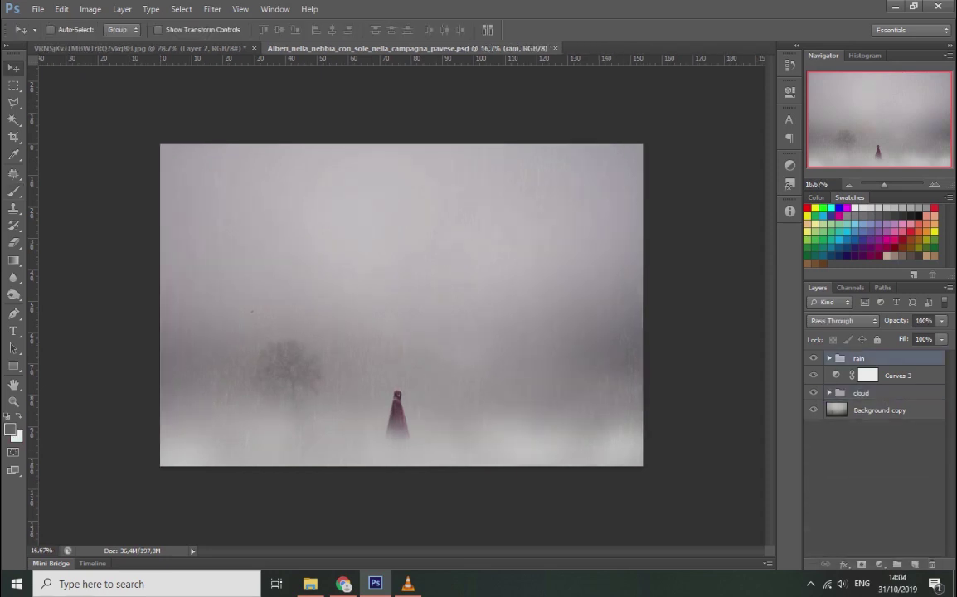
drag(407, 48, 174, 48)
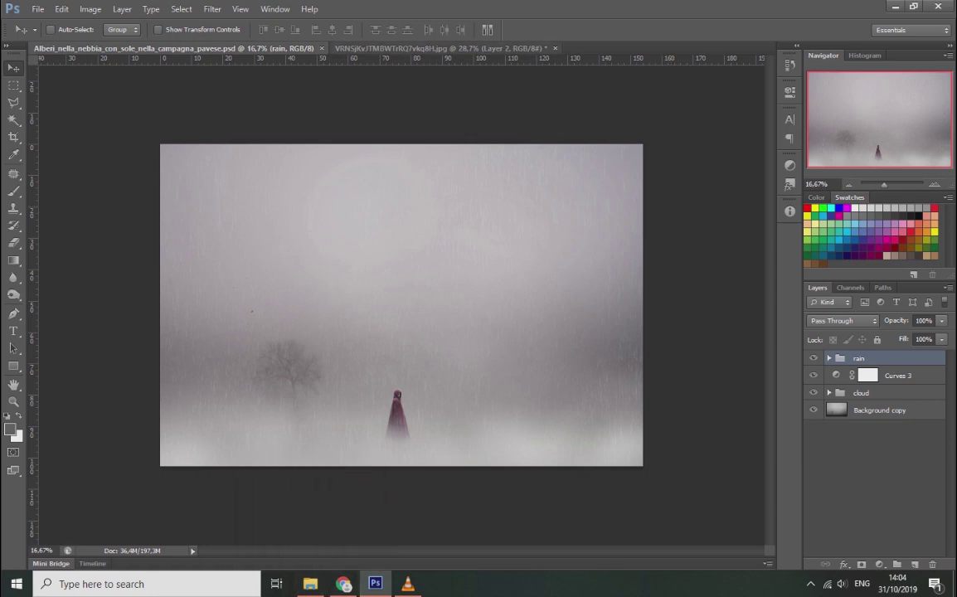
Copy the dragon from its JPG into the foggy scene as Layer 9, beneath the cloud group
click(440, 48)
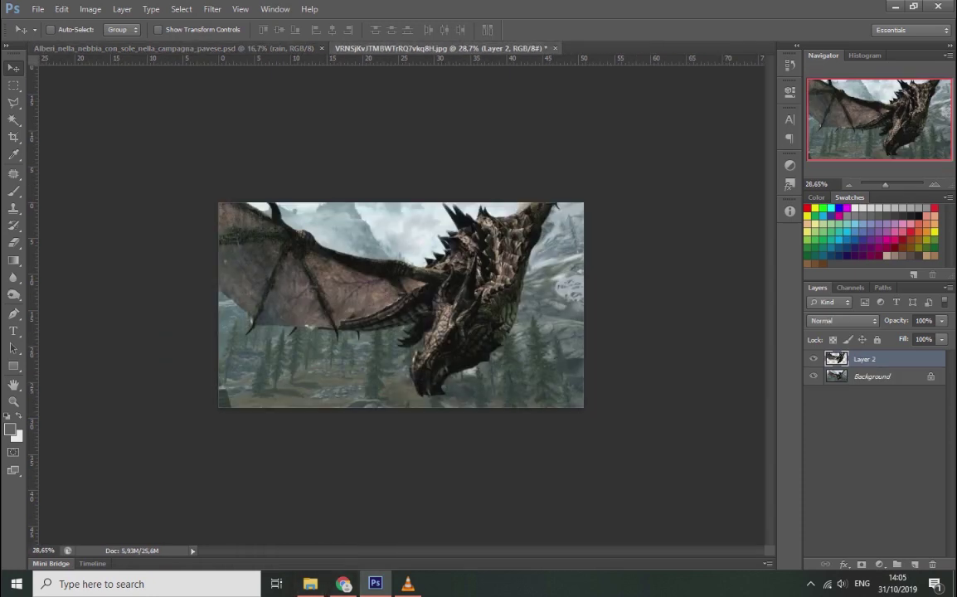
drag(399, 282, 511, 295)
key(e)
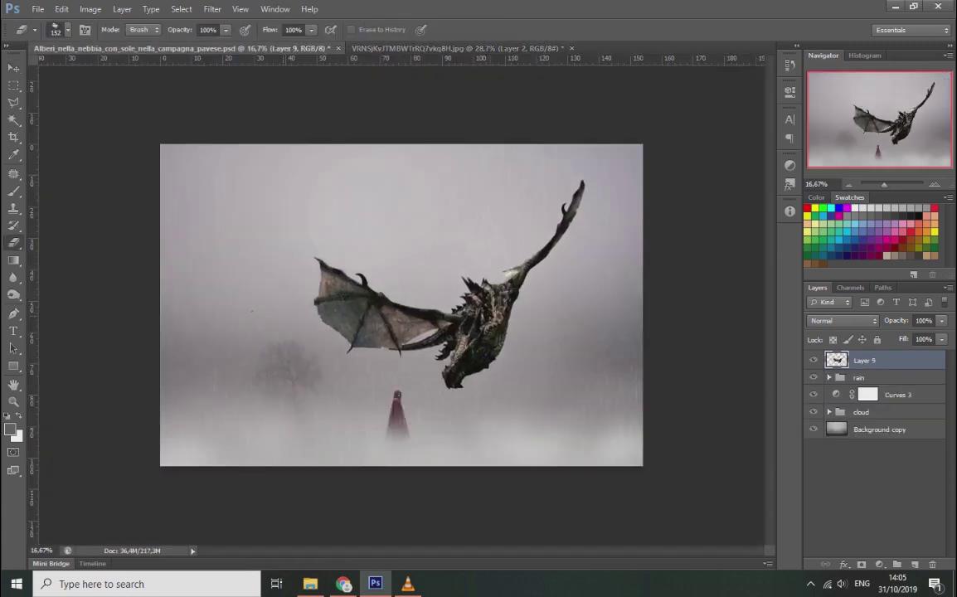
drag(864, 360, 864, 421)
click(90, 9)
click(160, 40)
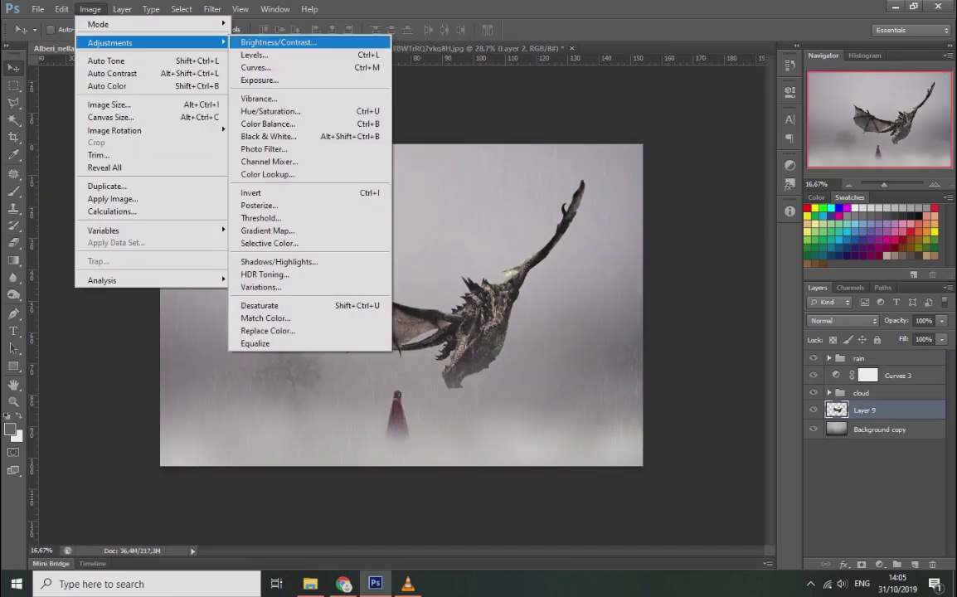
Lower the dragon's brightness to -27 and contrast to -50
click(427, 40)
text(-27)
key(Tab)
text(-50)
key(Tab)
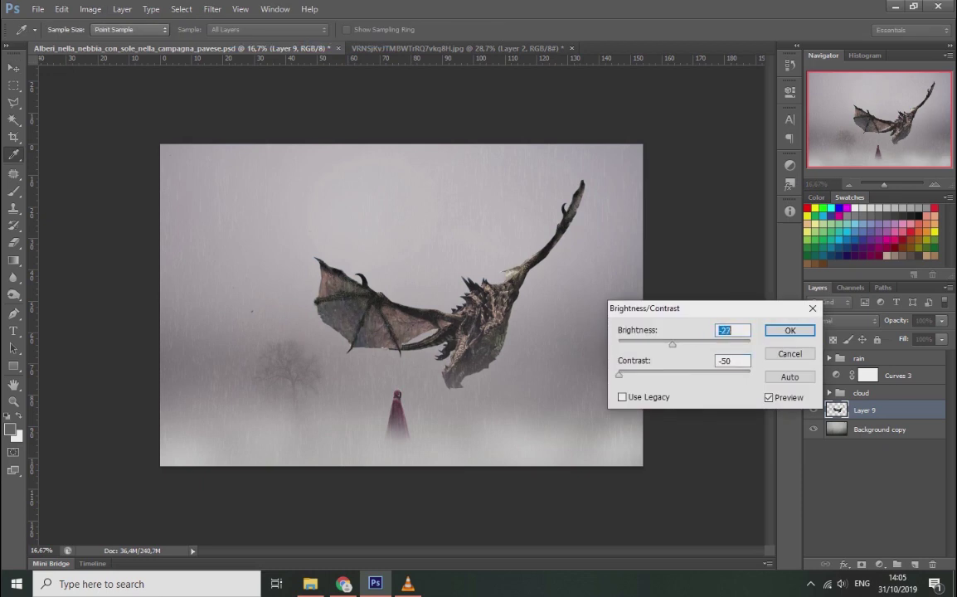
key(Return)
Reduce the dragon's saturation to -30 and lightness to -27 with Hue/Saturation
click(90, 9)
mouse_move(110, 43)
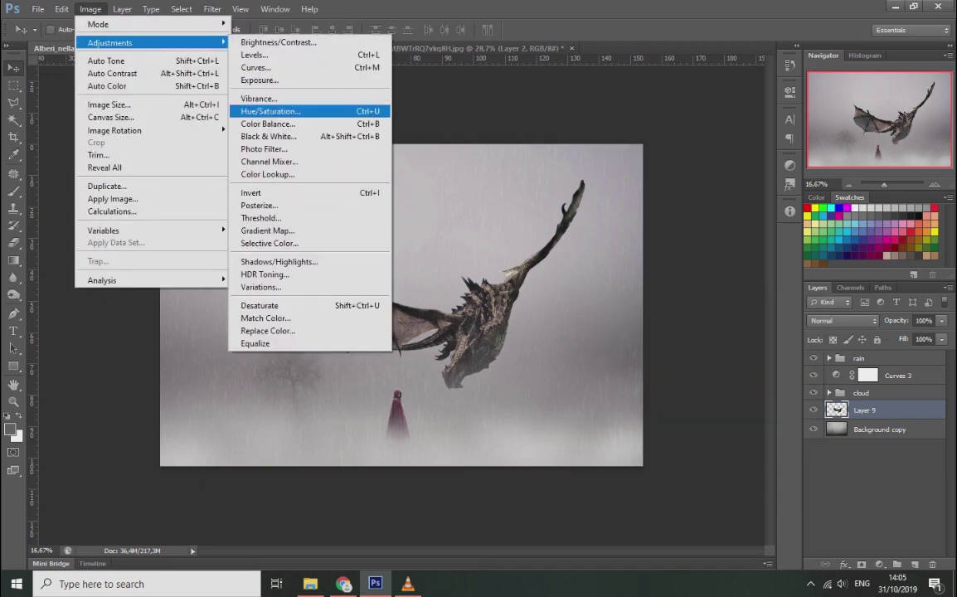
click(270, 112)
key(Tab)
text(-48-30)
key(Tab)
text(-13)
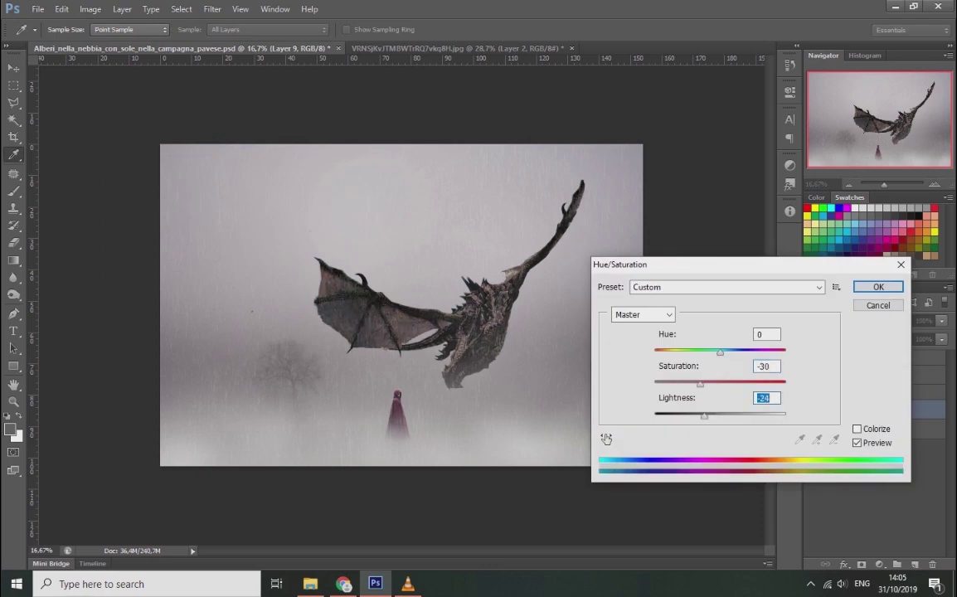
text(-27)
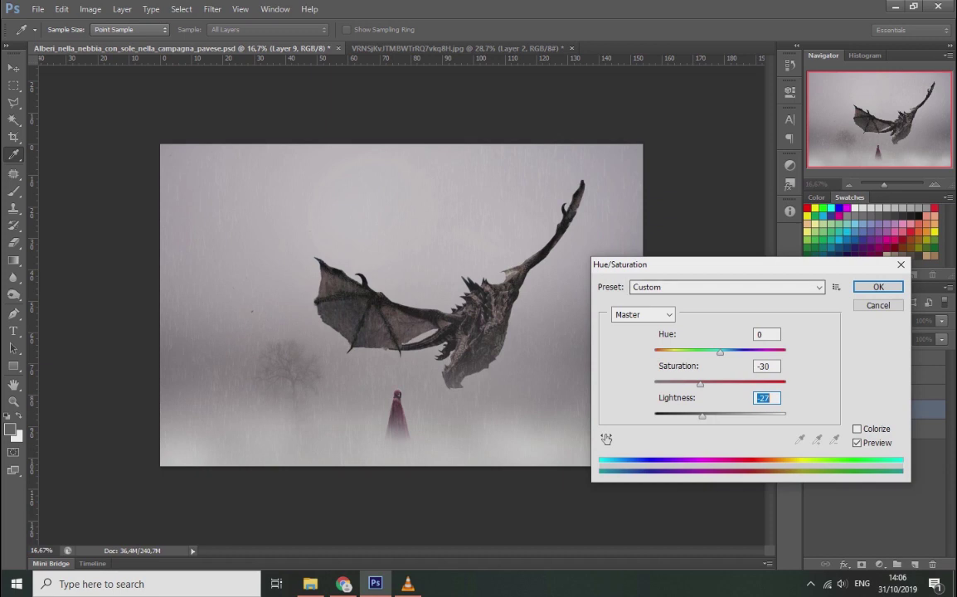
key(Return)
Apply Exposure with offset 0.0122 and gamma raised to about 1.26
click(91, 9)
click(259, 79)
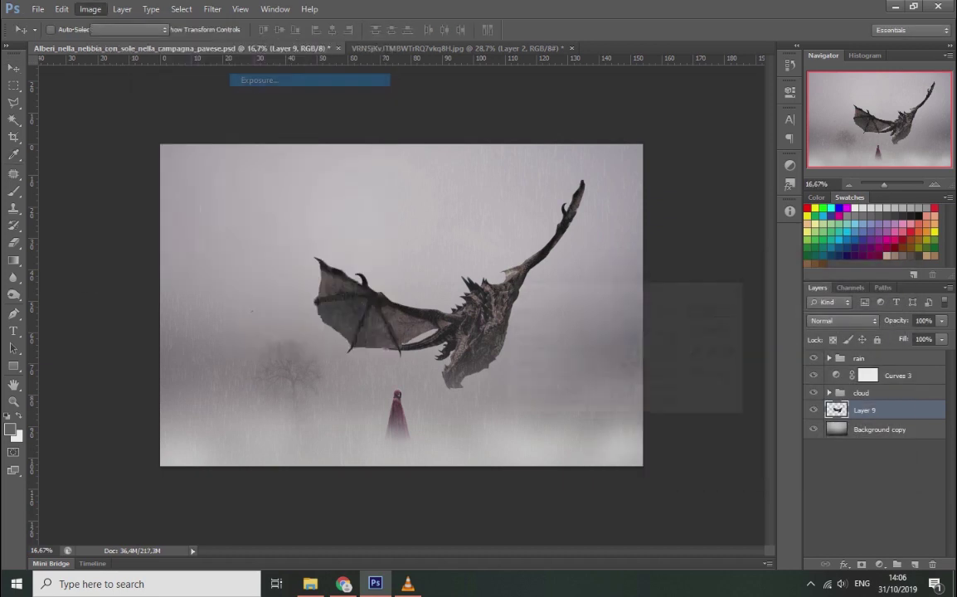
drag(594, 378, 596, 378)
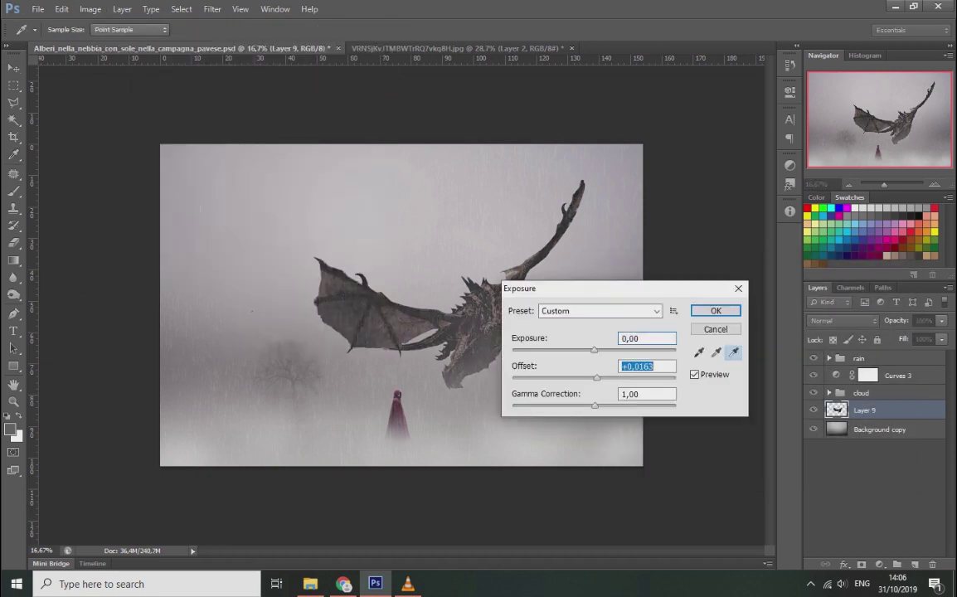
text(0,0122)
key(Tab)
drag(594, 406, 583, 406)
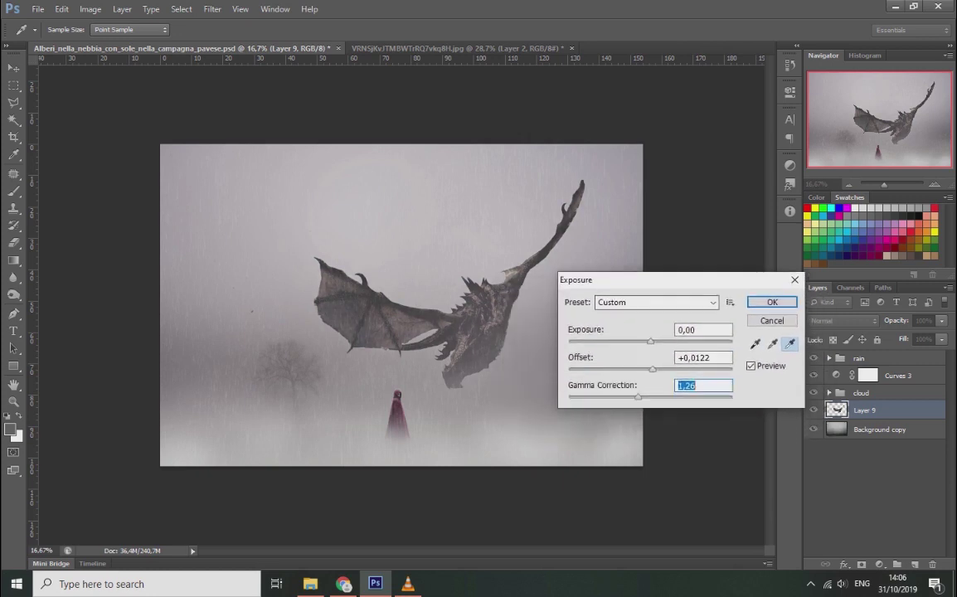
key(Return)
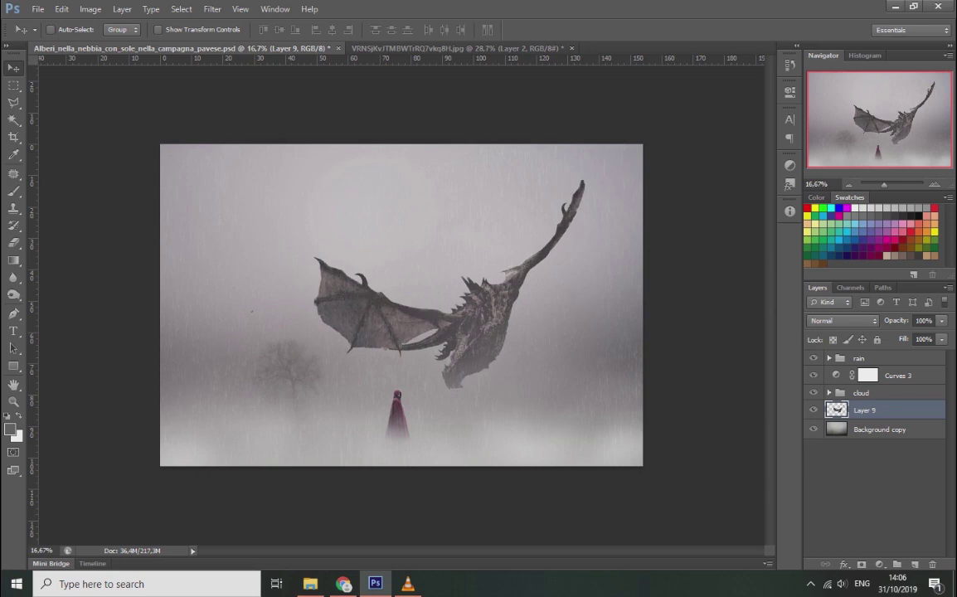
click(212, 8)
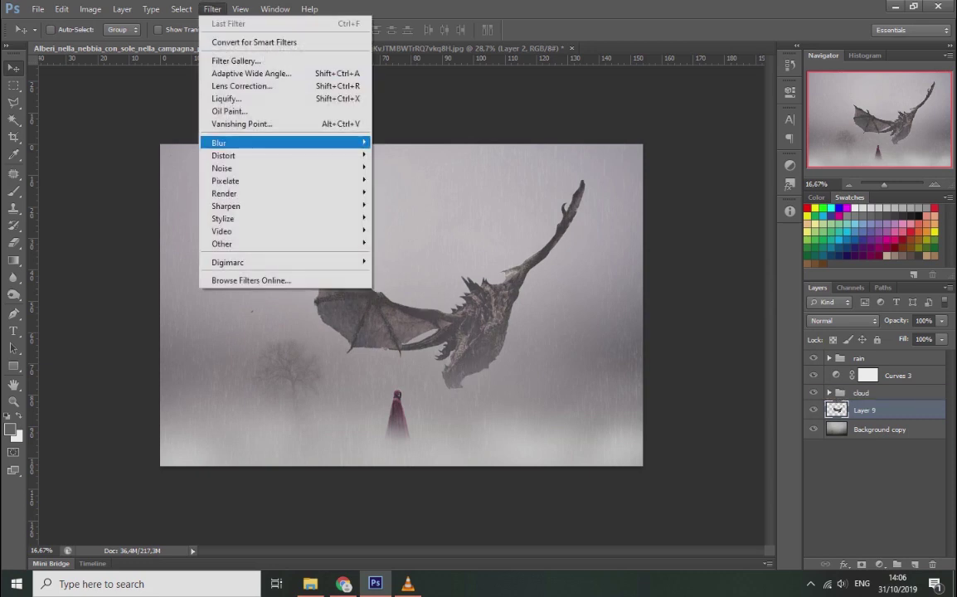
Blur the dragon with a 5.6-pixel Gaussian Blur and zoom in to inspect the wing
click(398, 208)
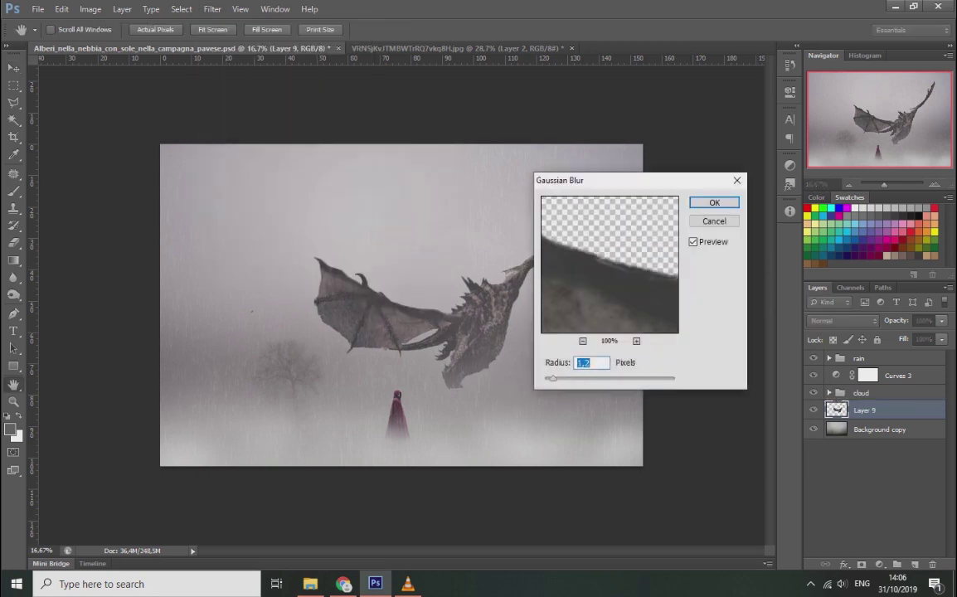
text(5.6)
key(Return)
key(ctrl+plus)
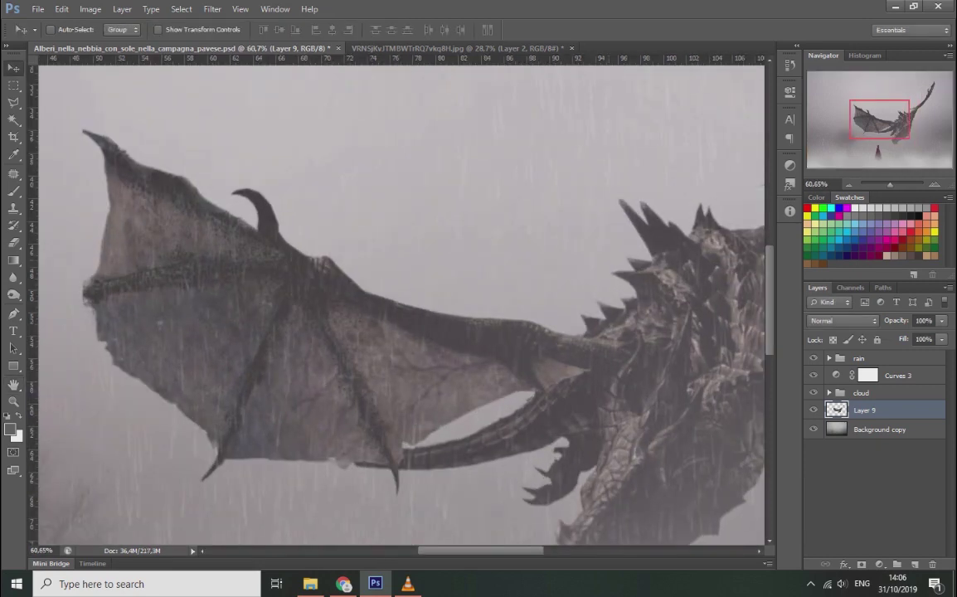
key(ctrl+0)
key(ctrl+plus)
click(859, 358)
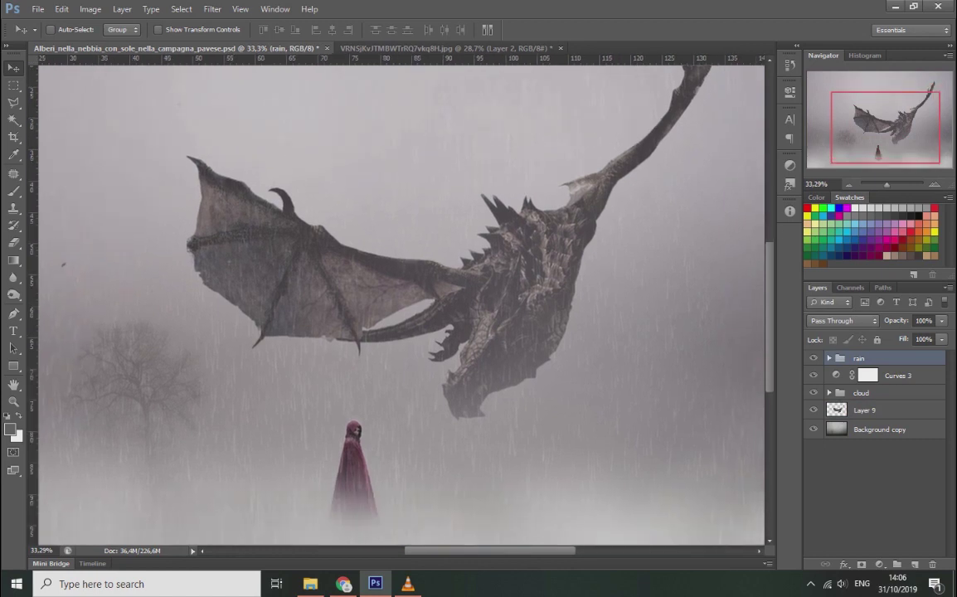
Add a new empty layer above the rain group and set a 92 px soft brush
click(915, 564)
key(b)
right_click(474, 279)
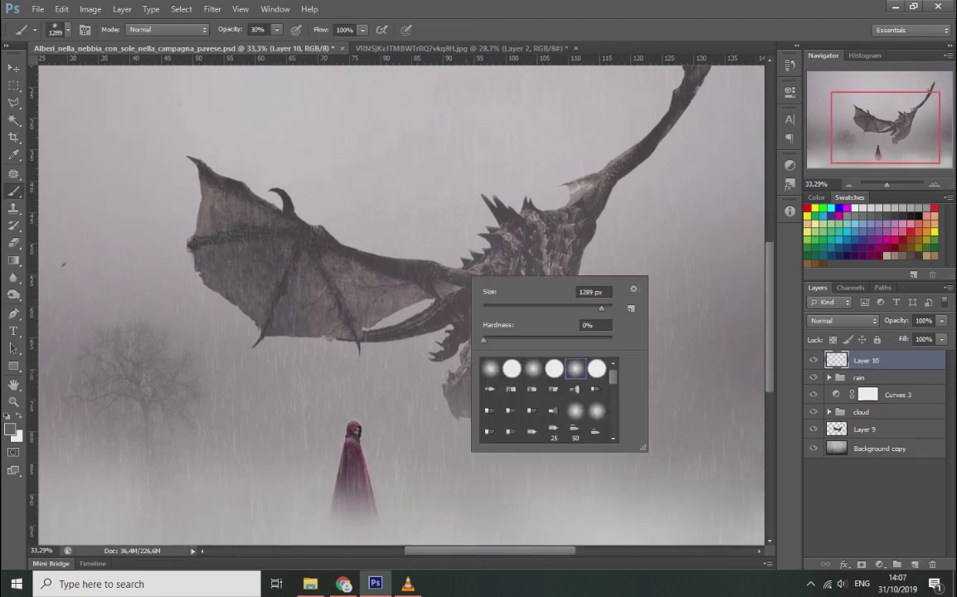
double_click(590, 292)
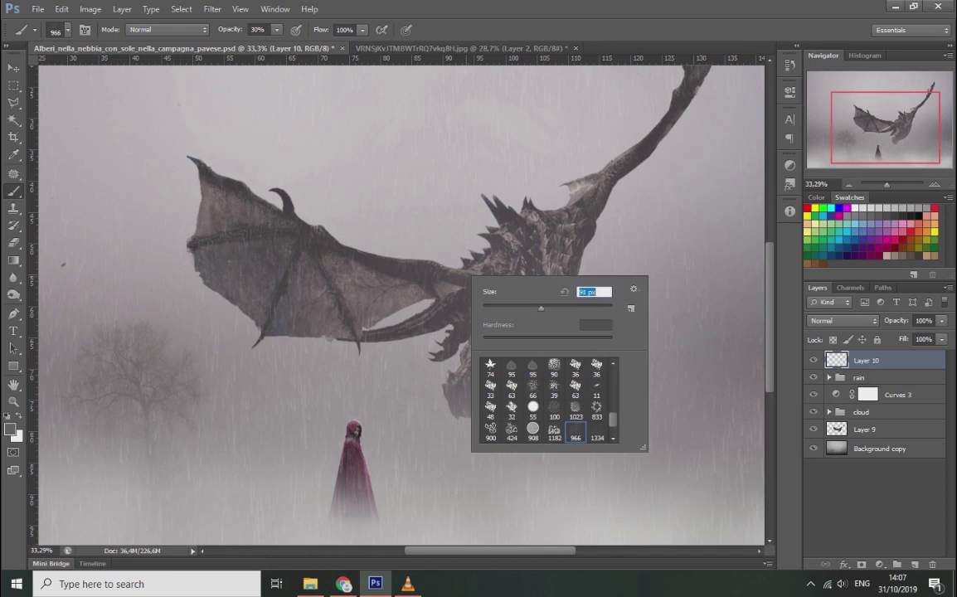
text(92)
key(Return)
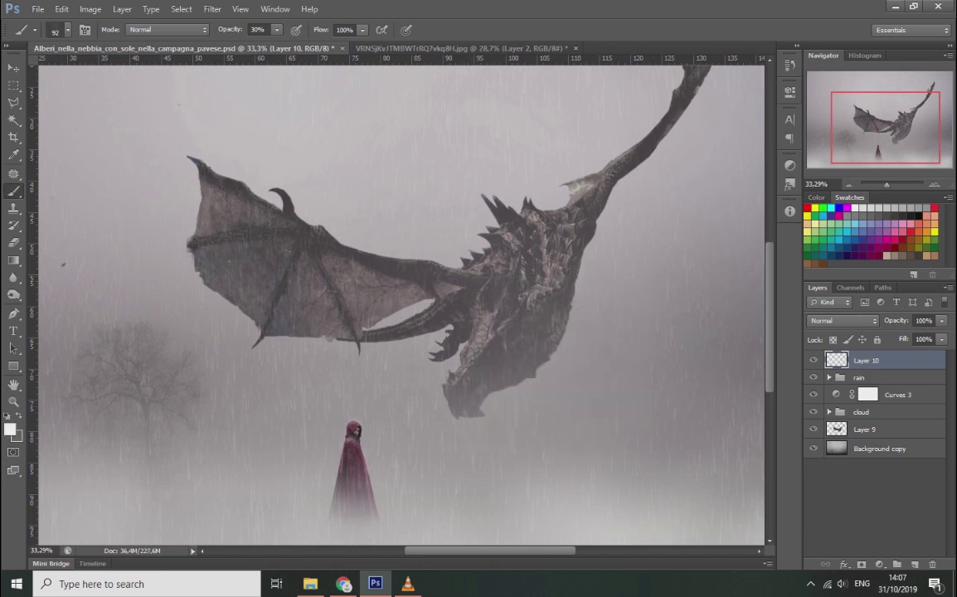
Zoom in, shrink the brush and paint faint pale mist over the dragon's back spines
drag(886, 184, 890, 184)
key(0)
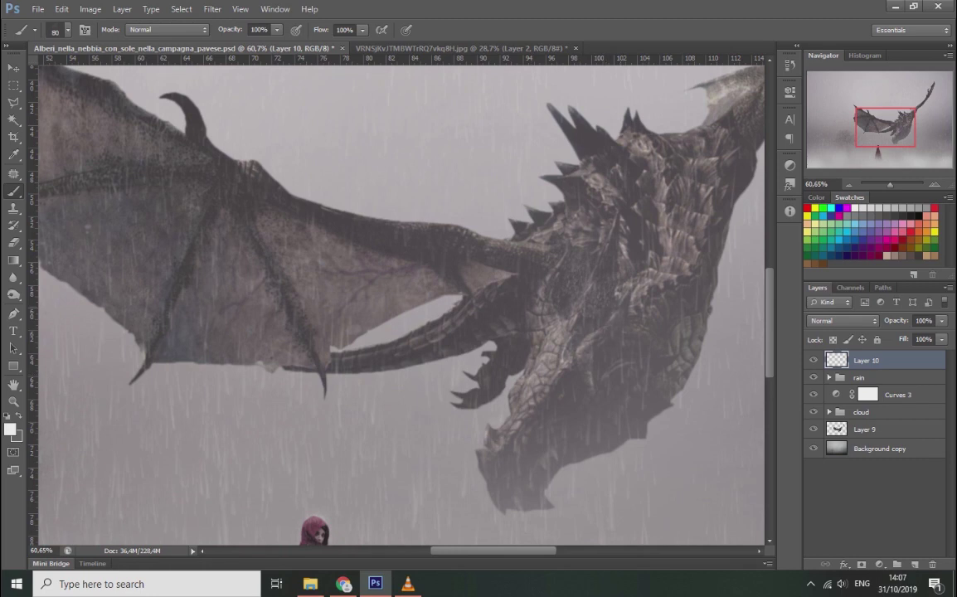
key(bracketleft)
key(bracketleft)
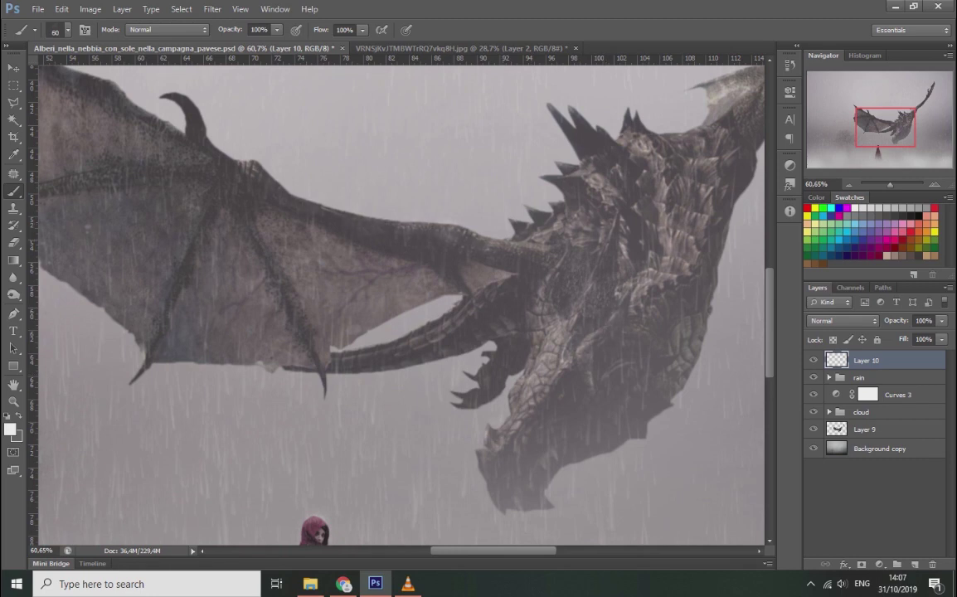
drag(521, 128, 584, 124)
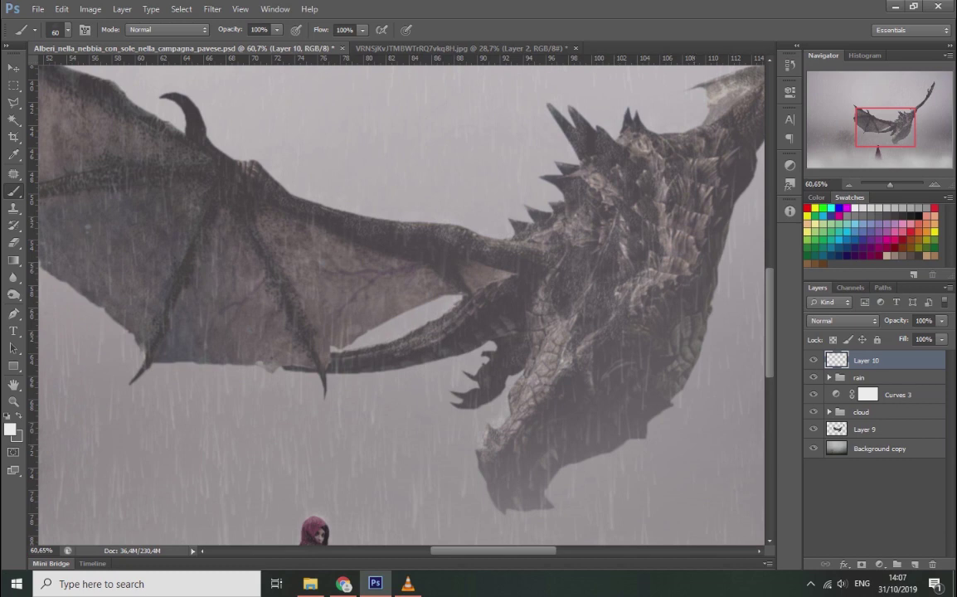
drag(497, 249, 476, 301)
drag(580, 208, 353, 296)
Pan across the dragon's neck, left wing, head and hooded figure, then zoom out
scroll(474, 258, down, 3)
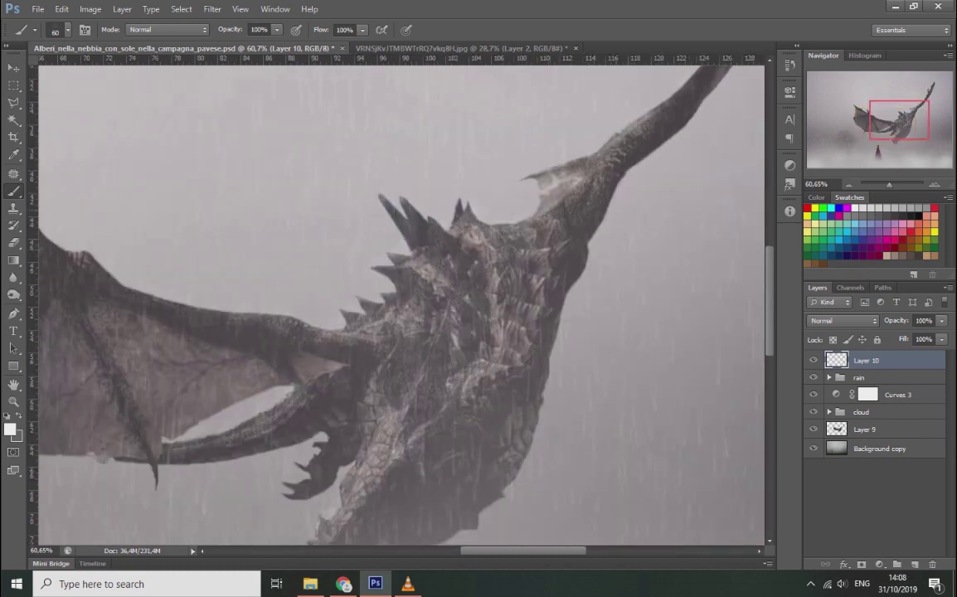
scroll(378, 211, down, 1)
scroll(415, 249, down, 1)
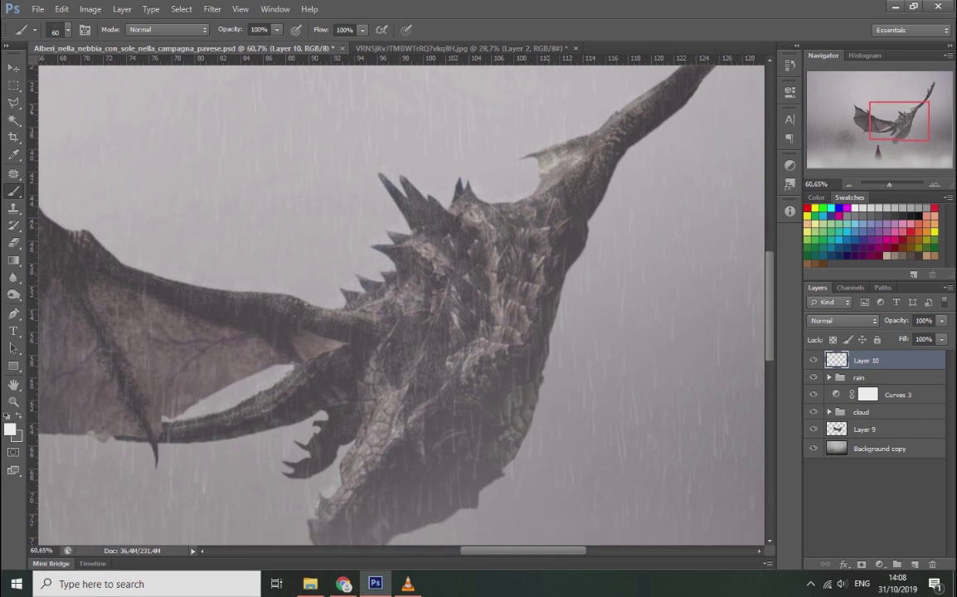
scroll(479, 287, down, 2)
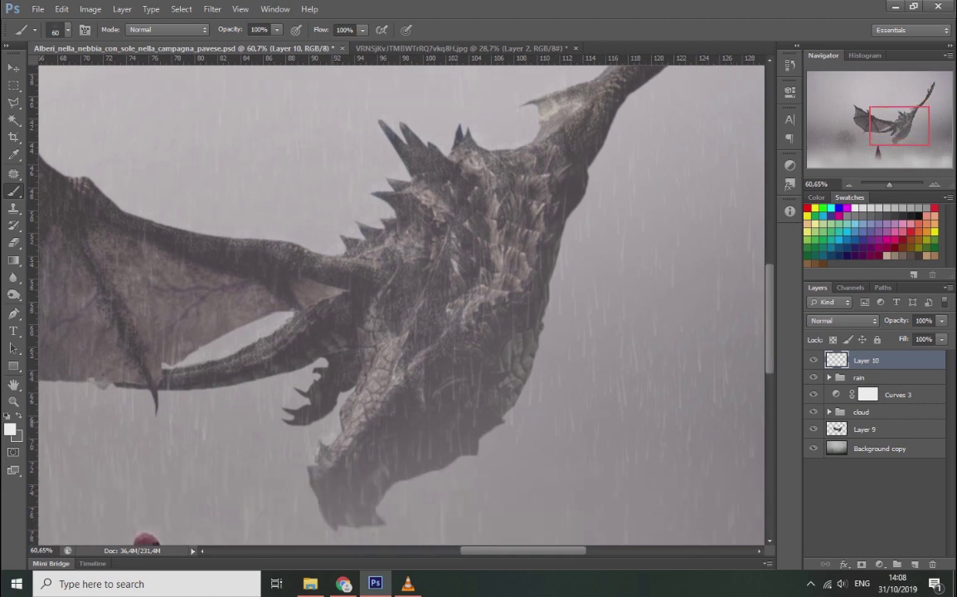
drag(322, 290, 280, 423)
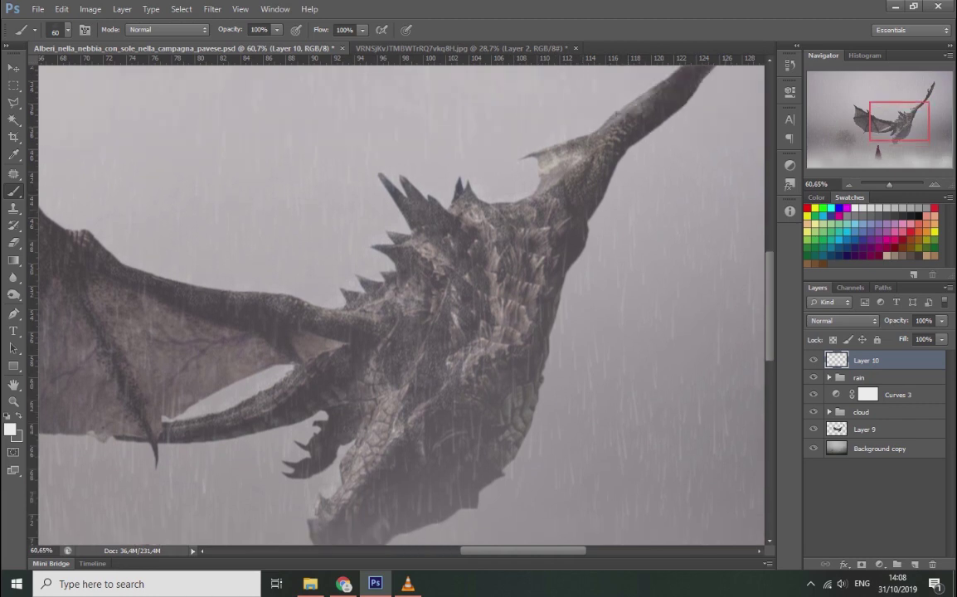
drag(331, 332, 253, 460)
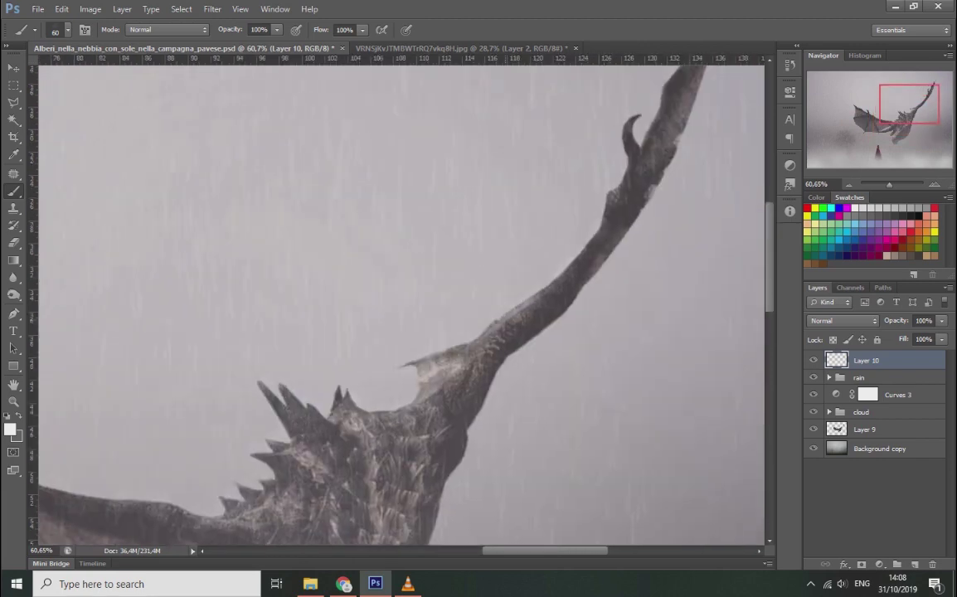
mouse_move(400, 322)
mouse_down()
mouse_move(548, 199)
mouse_move(746, 83)
mouse_up()
scroll(398, 302, up, 2)
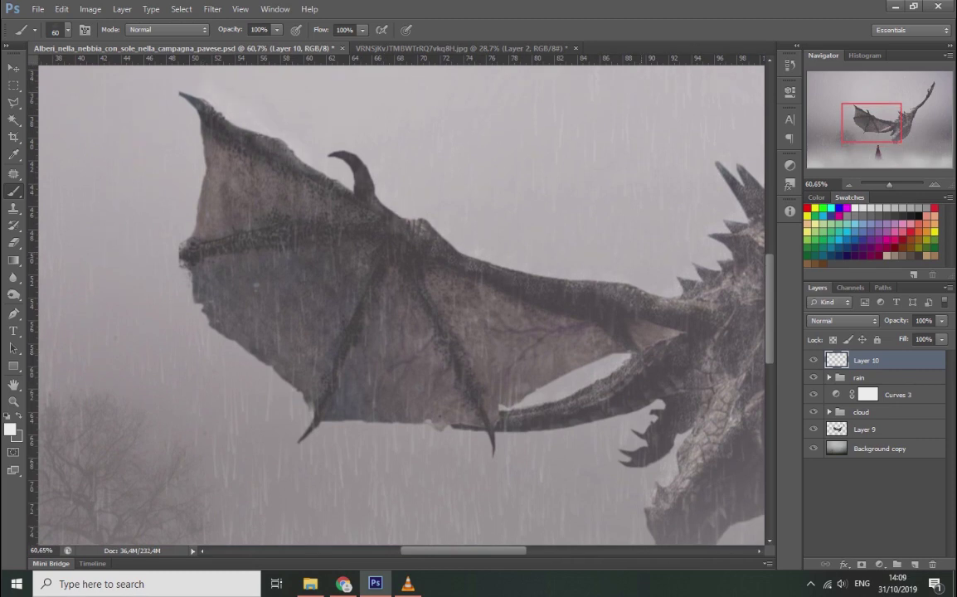
drag(600, 277, 352, 107)
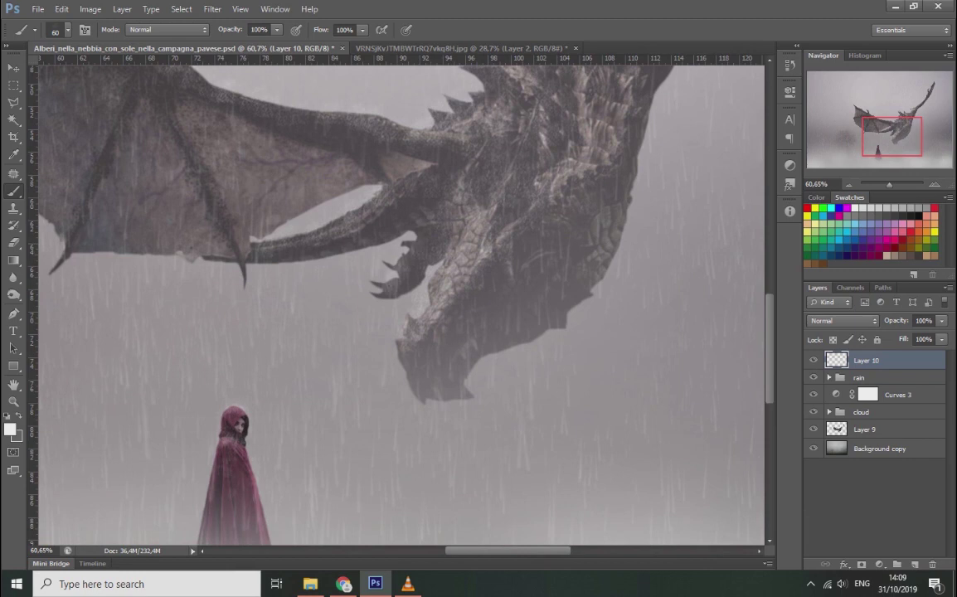
key(ctrl+minus)
key(ctrl+minus)
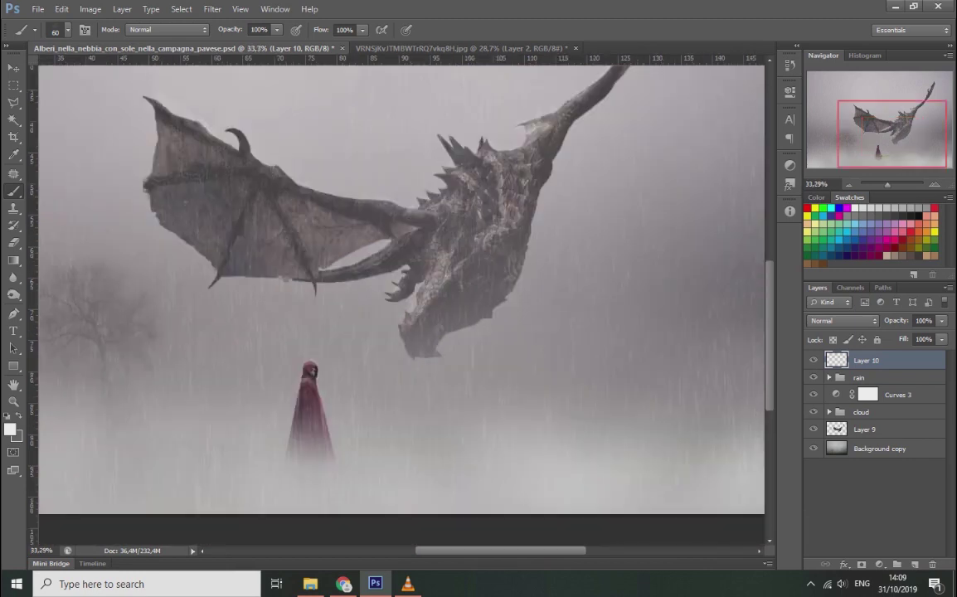
Select the rain group and add another empty layer above it
click(858, 377)
click(879, 564)
key(Escape)
click(914, 564)
Enlarge the soft brush to 91 px and lower its opacity to 41%
right_click(348, 272)
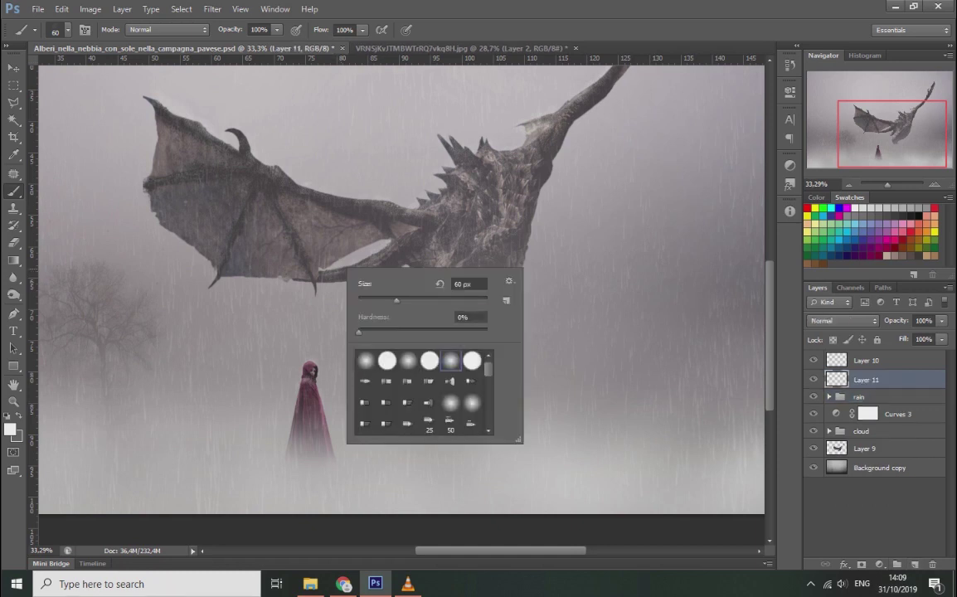
mouse_move(396, 300)
mouse_down()
mouse_move(416, 300)
mouse_move(398, 236)
mouse_move(415, 224)
mouse_move(436, 165)
mouse_move(427, 128)
mouse_move(457, 199)
mouse_move(452, 157)
mouse_move(418, 204)
mouse_up()
key(Return)
key(4)
key(1)
scroll(503, 136, up, 2)
At 25% opacity and 80 px, paint soft white mist along the dragon's left wing arm
right_click(503, 136)
drag(276, 29, 267, 43)
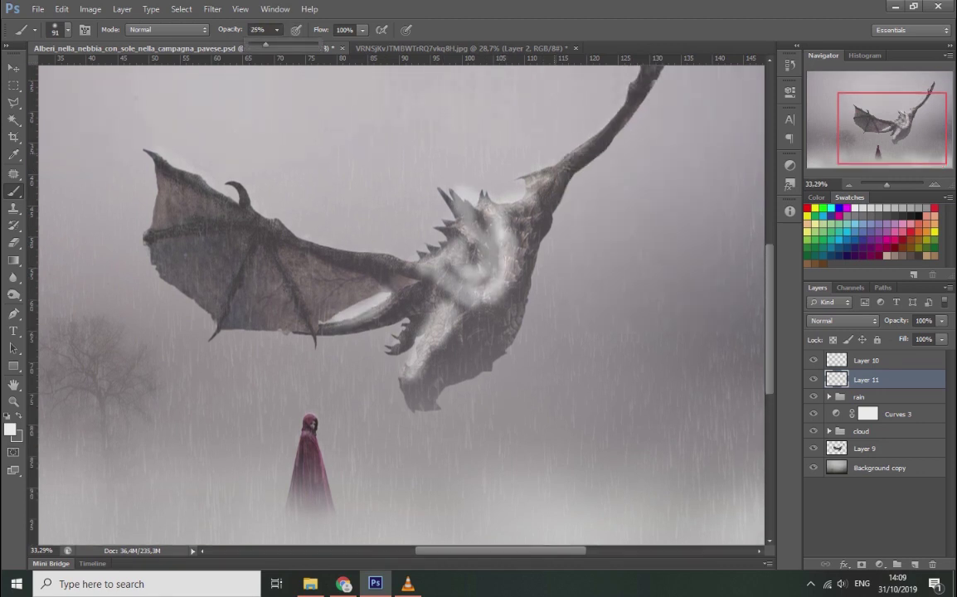
key(bracketleft)
scroll(398, 299, up, 3)
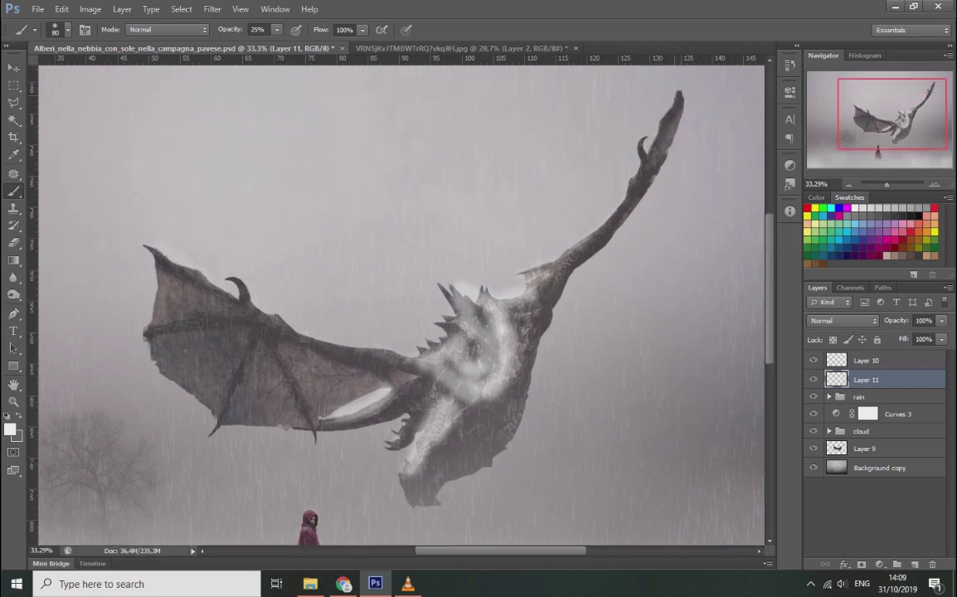
drag(608, 89, 497, 249)
scroll(498, 249, down, 1)
mouse_move(365, 302)
mouse_down()
mouse_move(240, 263)
mouse_move(141, 212)
mouse_up()
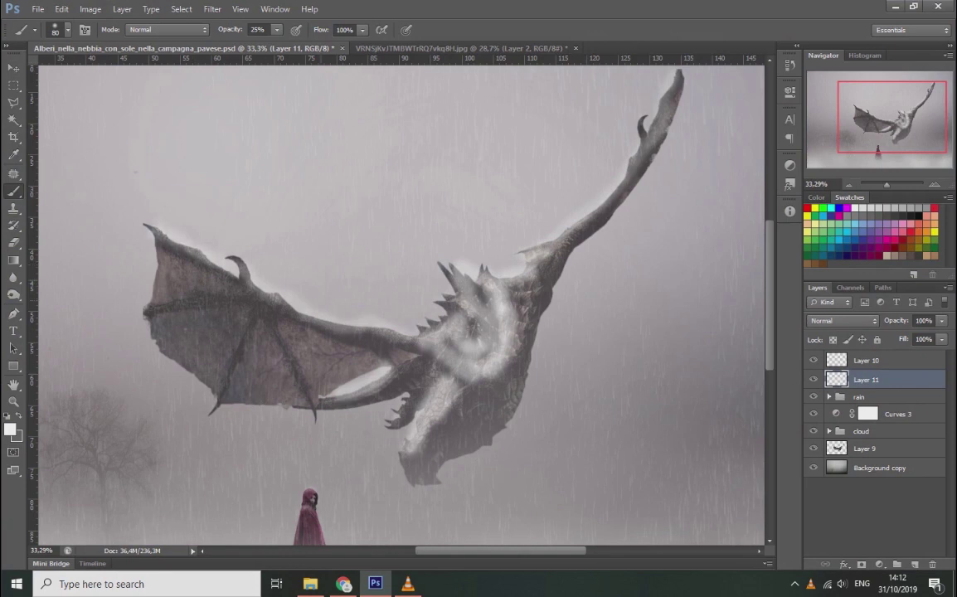
scroll(398, 303, down, 1)
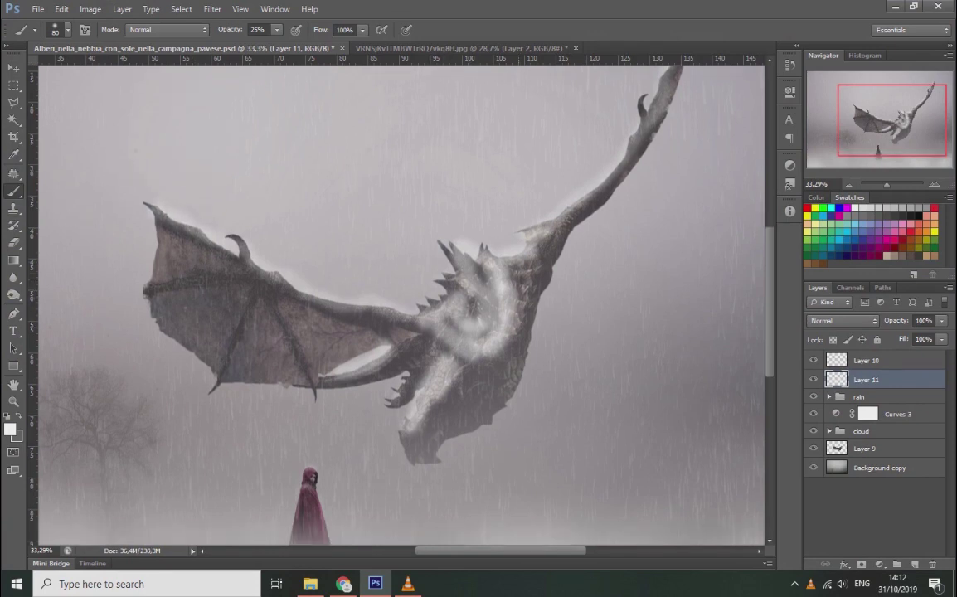
click(212, 9)
mouse_move(219, 143)
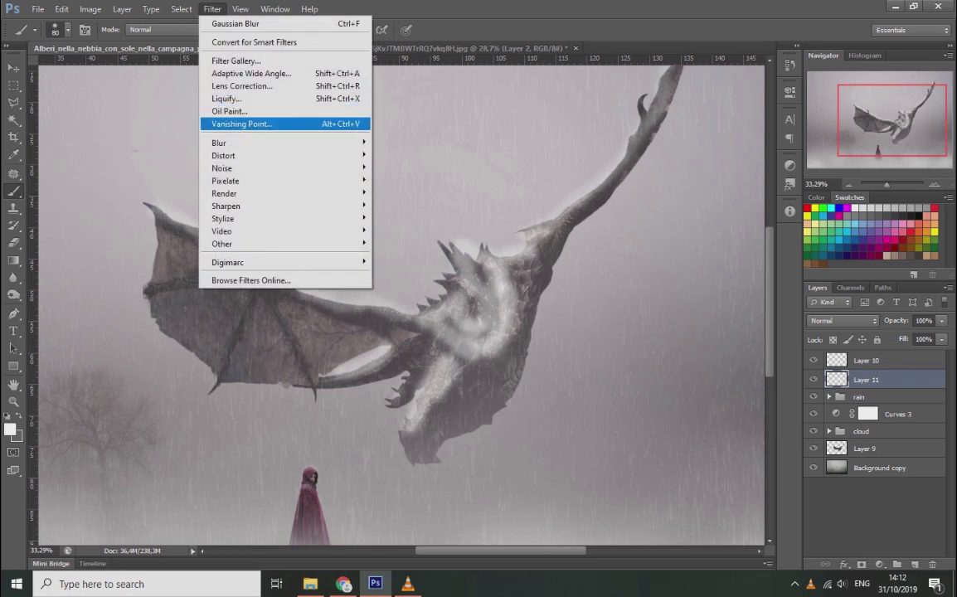
Apply a 42.8 px Gaussian Blur to the mist on Layer 11
click(406, 237)
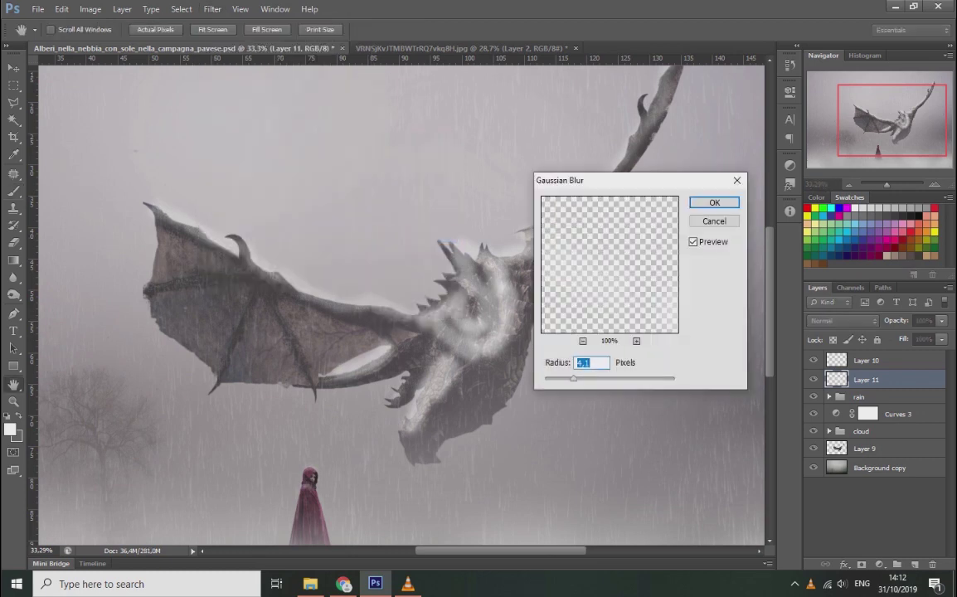
drag(572, 378, 623, 378)
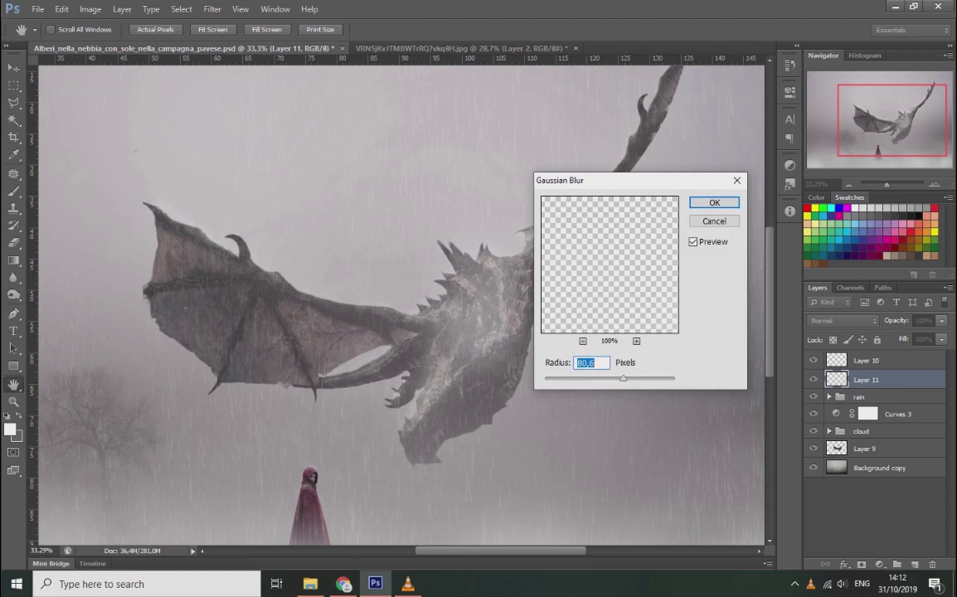
drag(623, 378, 612, 378)
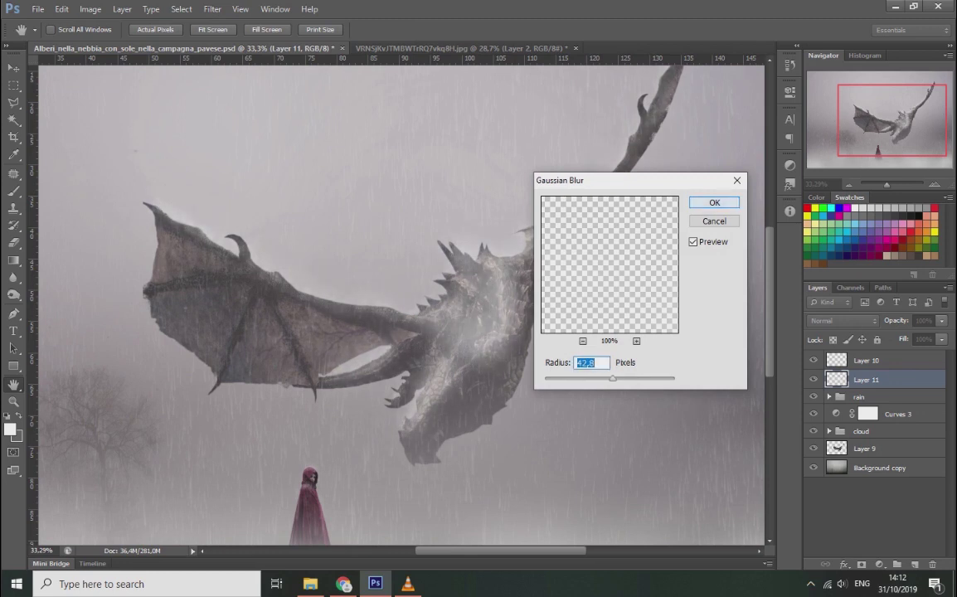
key(Return)
Lower Layer 11's opacity to 43%
key(b)
scroll(399, 305, up, 2)
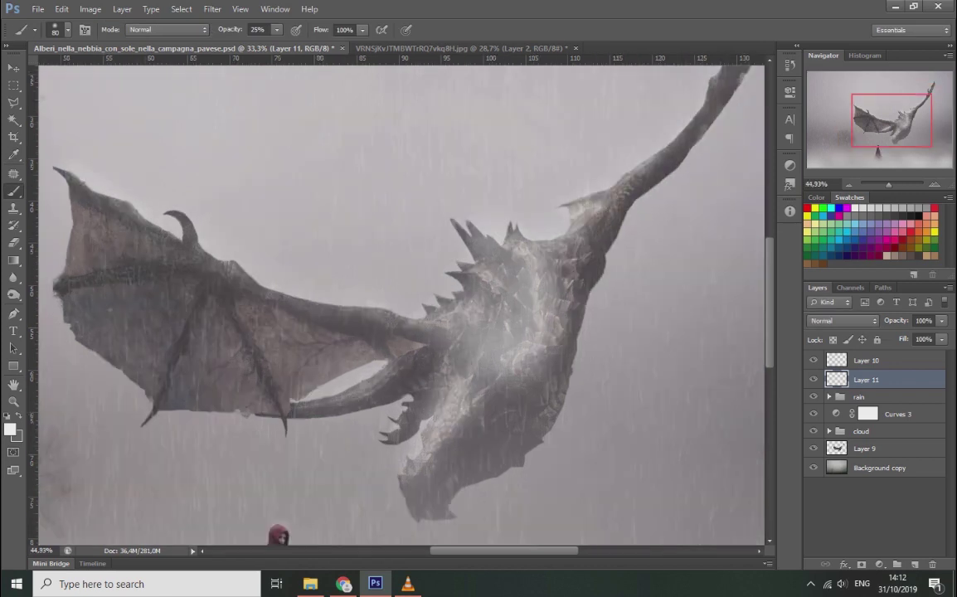
scroll(400, 305, down, 10)
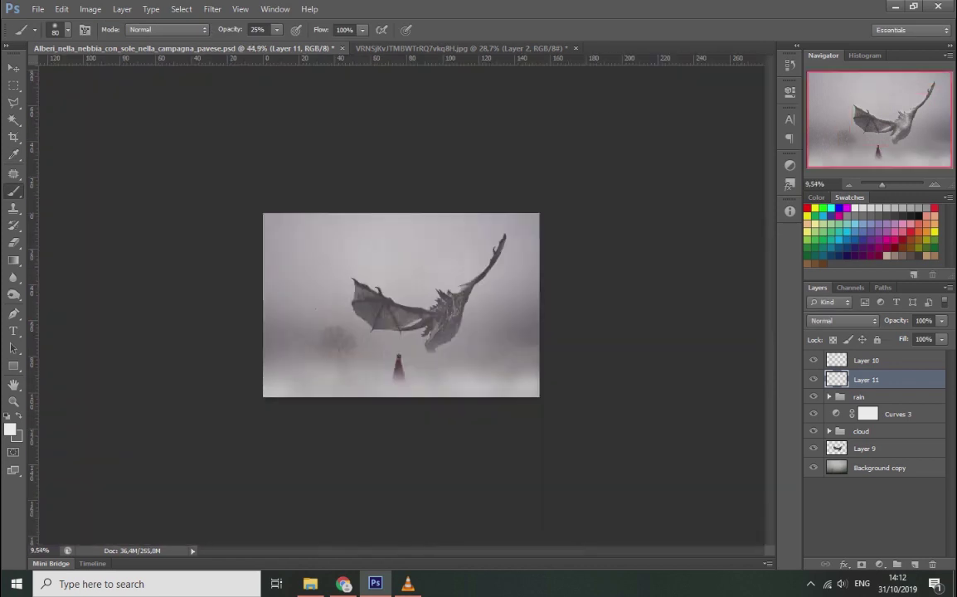
scroll(400, 305, up, 2)
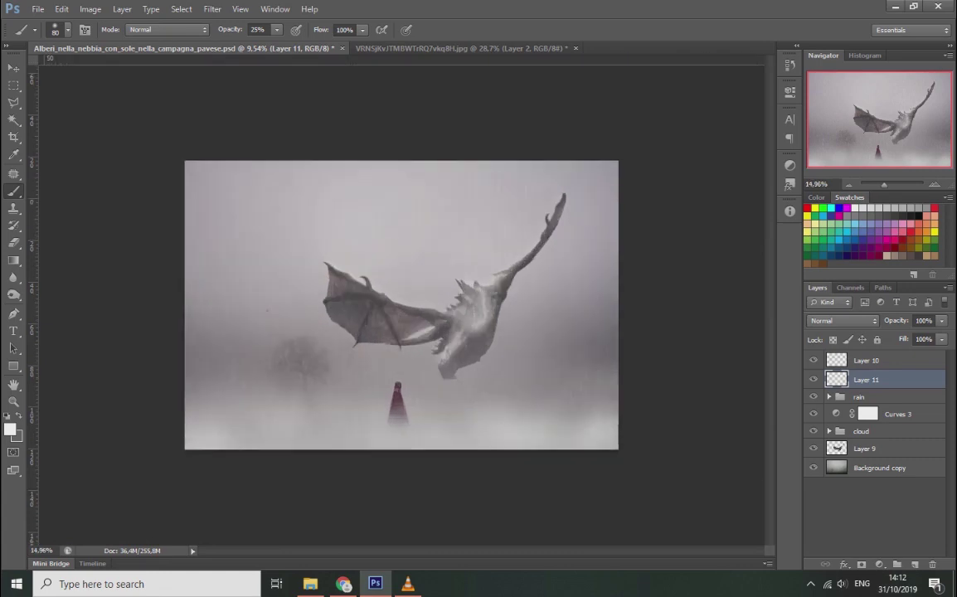
scroll(400, 305, up, 1)
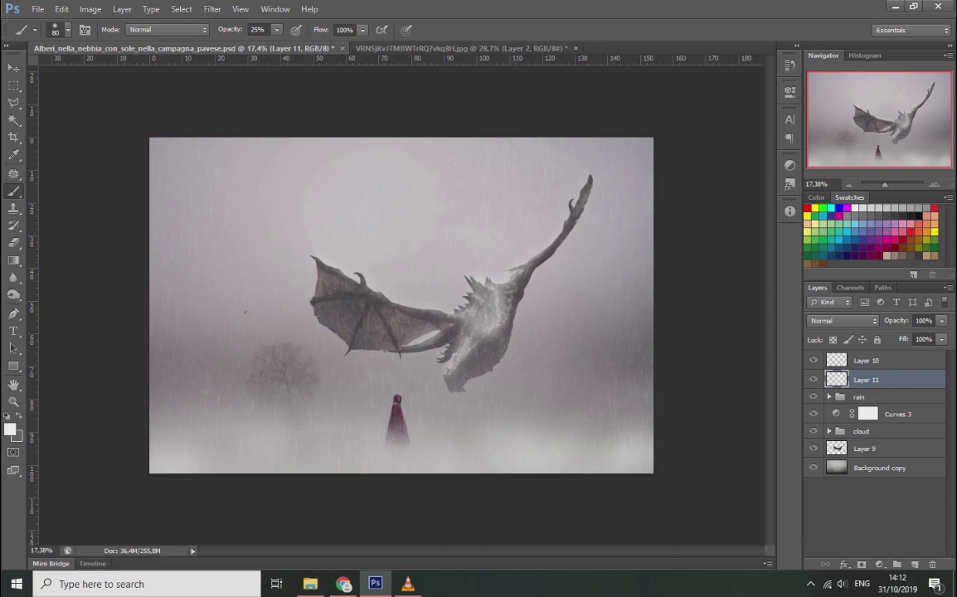
drag(942, 320, 904, 336)
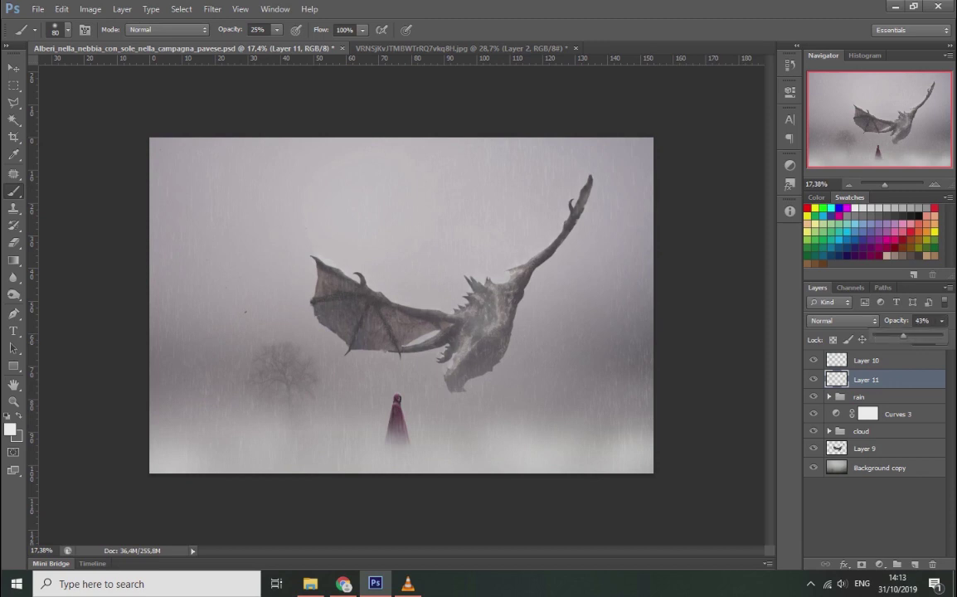
Add a new layer, set the brush to 91 px and dab faint mist on the wing
key(ctrl+shift+alt+n)
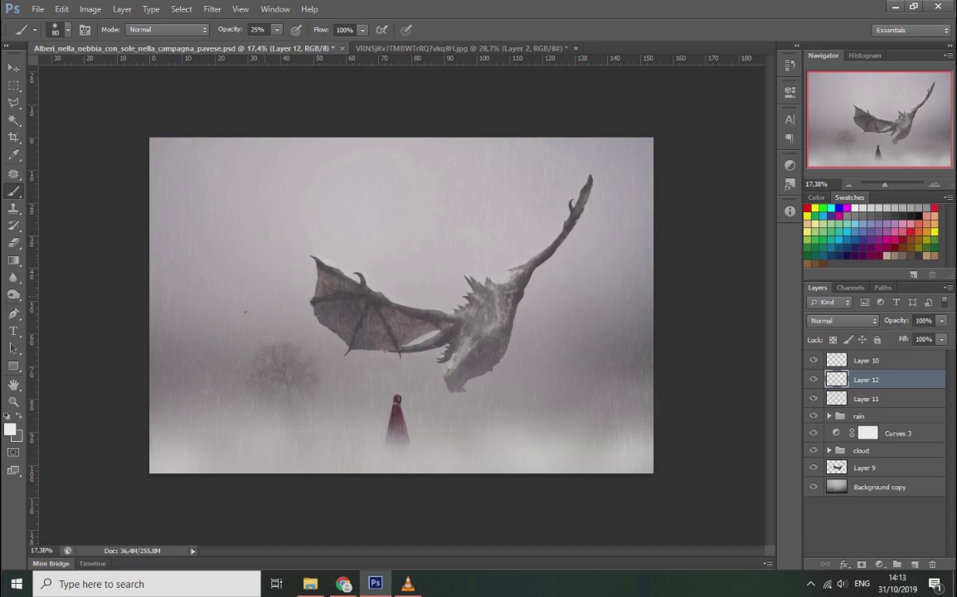
right_click(560, 293)
text(143)
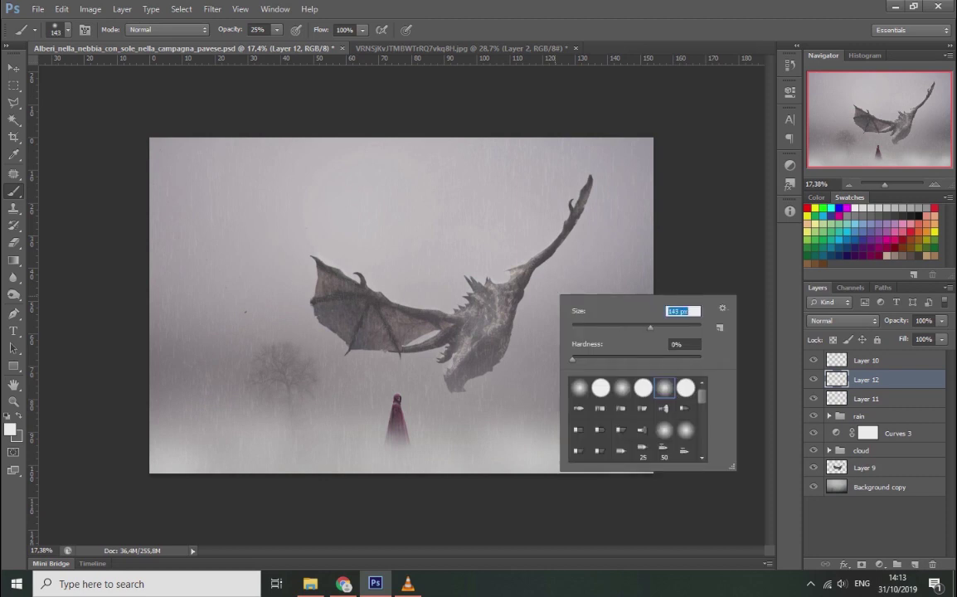
key(Return)
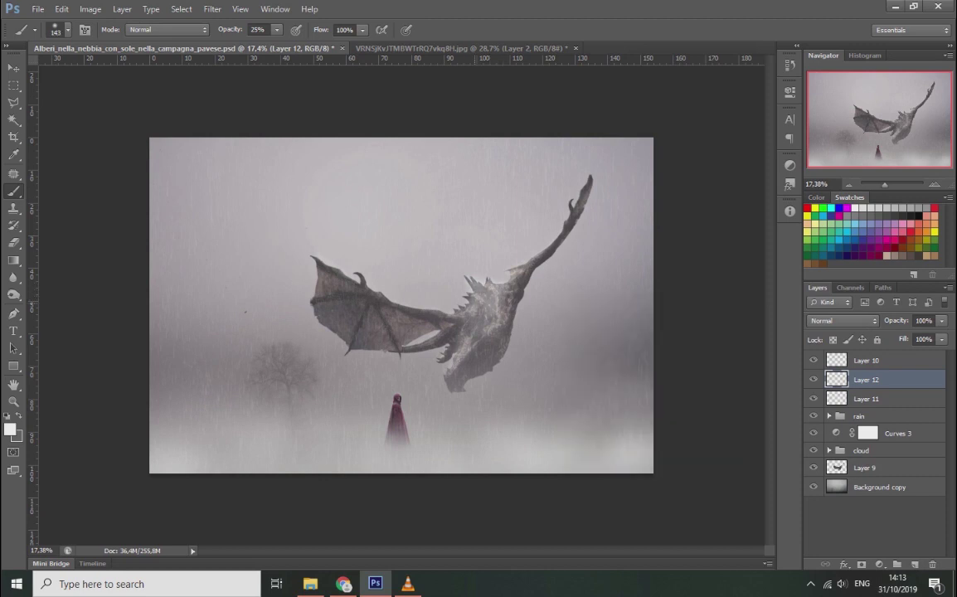
right_click(512, 296)
text(91)
key(Return)
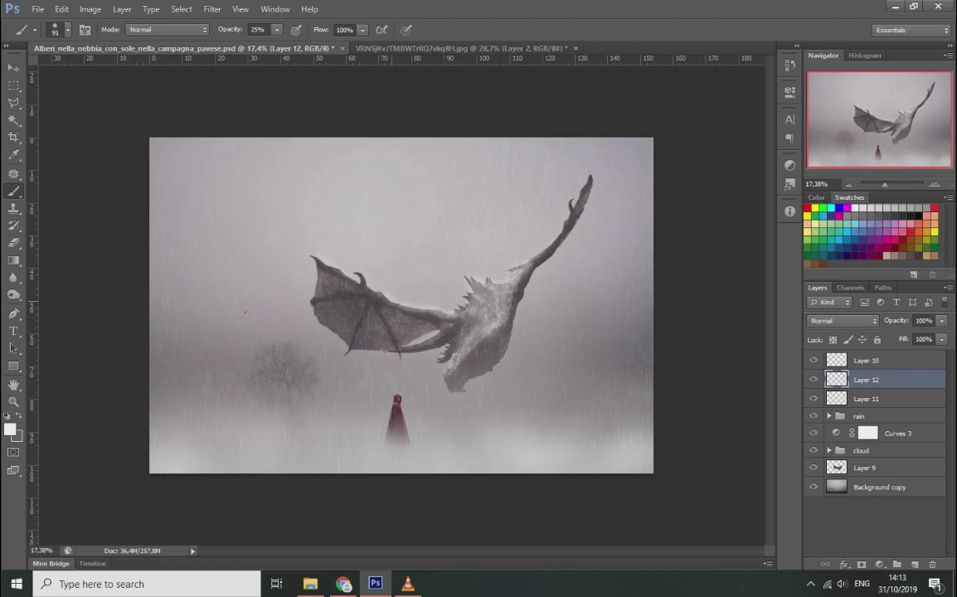
drag(399, 299, 386, 307)
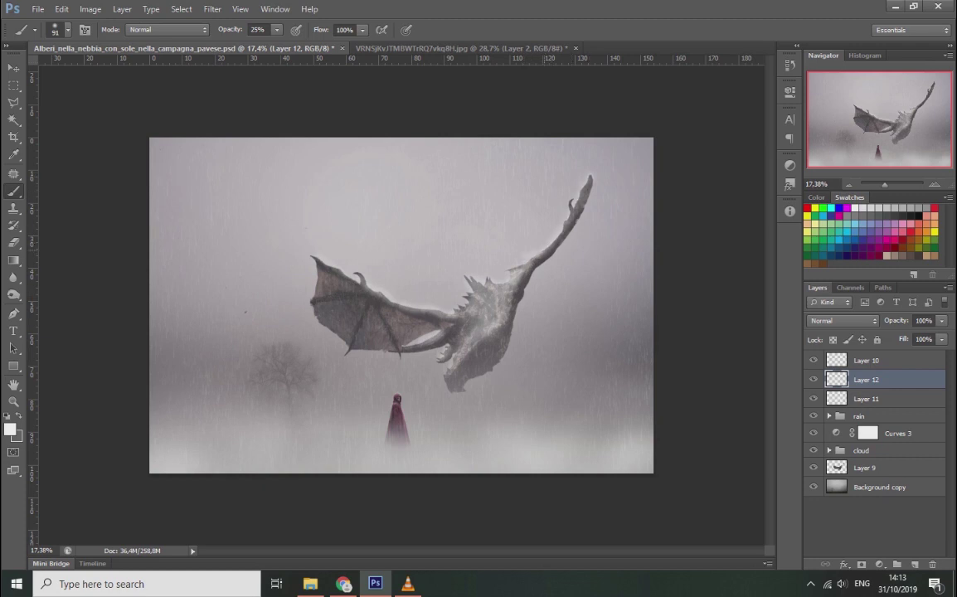
With a 139 px brush, mist the dragon's belly and compare it before and after
right_click(498, 341)
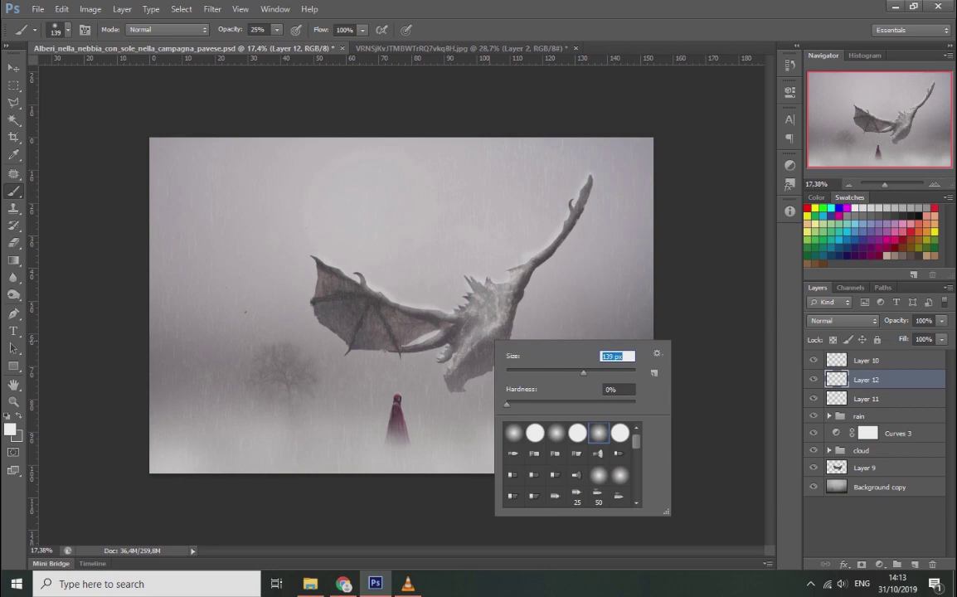
key(Return)
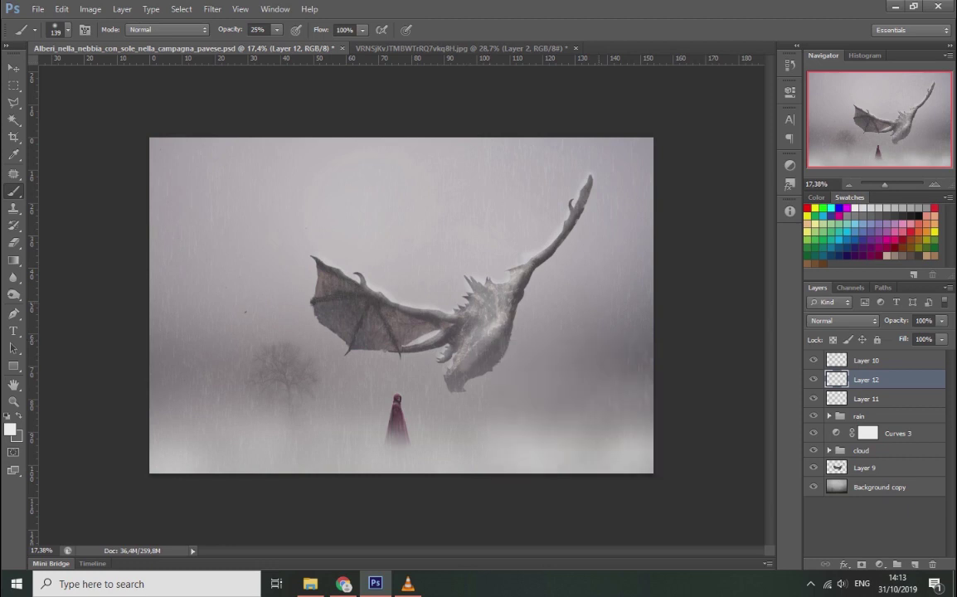
drag(436, 309, 483, 341)
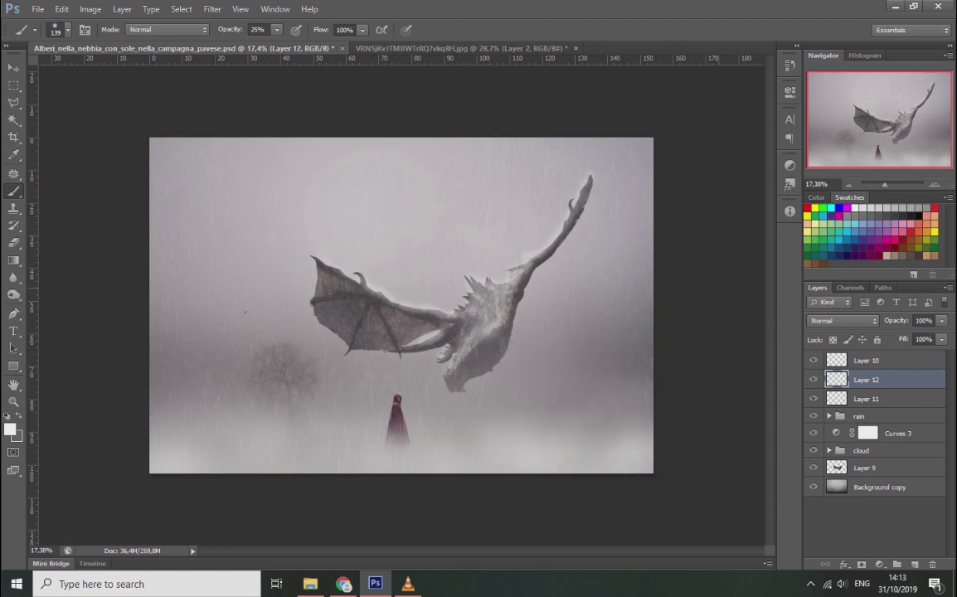
scroll(402, 352, up, 2)
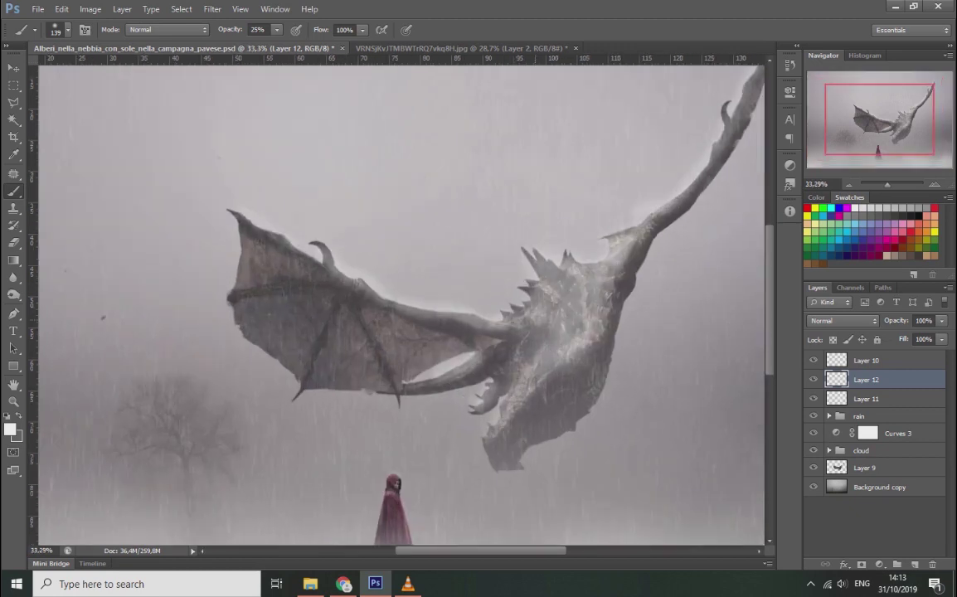
right_click(473, 340)
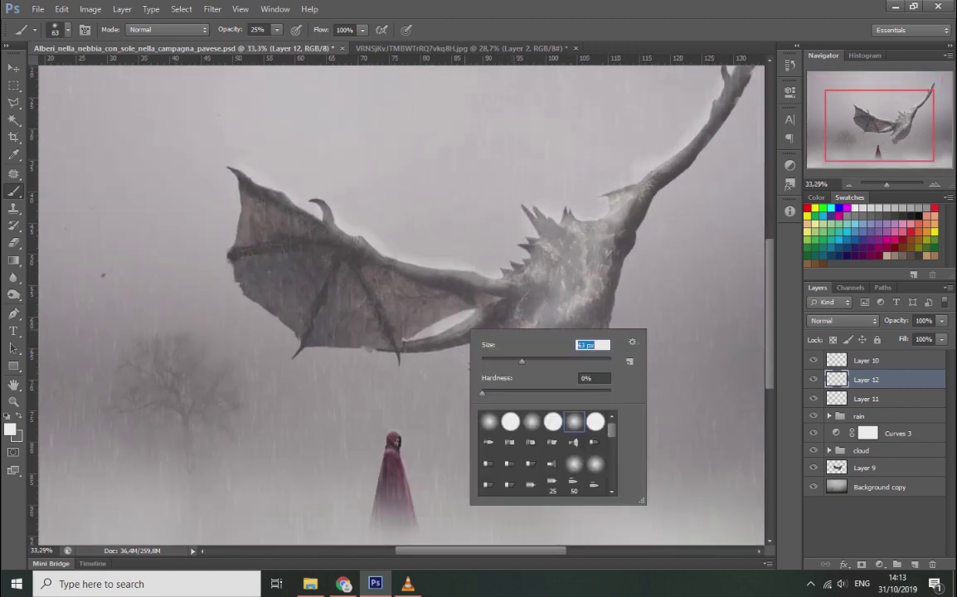
key(Return)
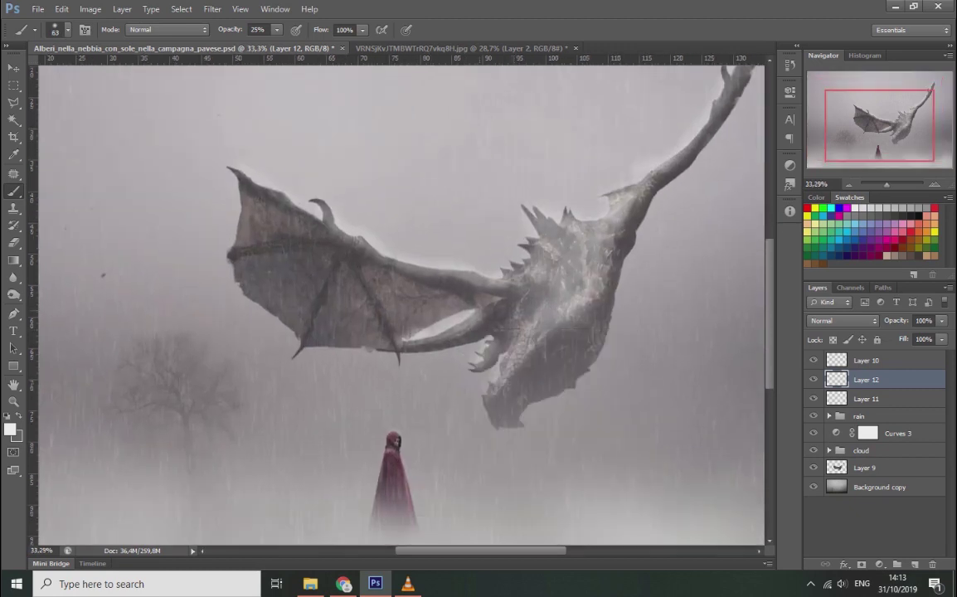
scroll(402, 305, down, 4)
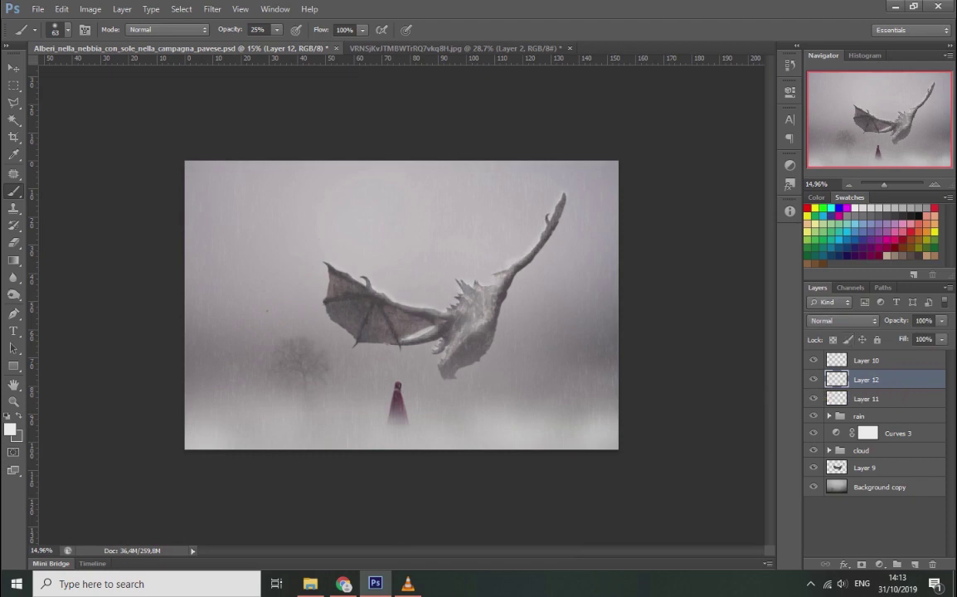
scroll(403, 306, up, 5)
key(ctrl+z)
key(ctrl+z)
key(ctrl+z)
key(ctrl+z)
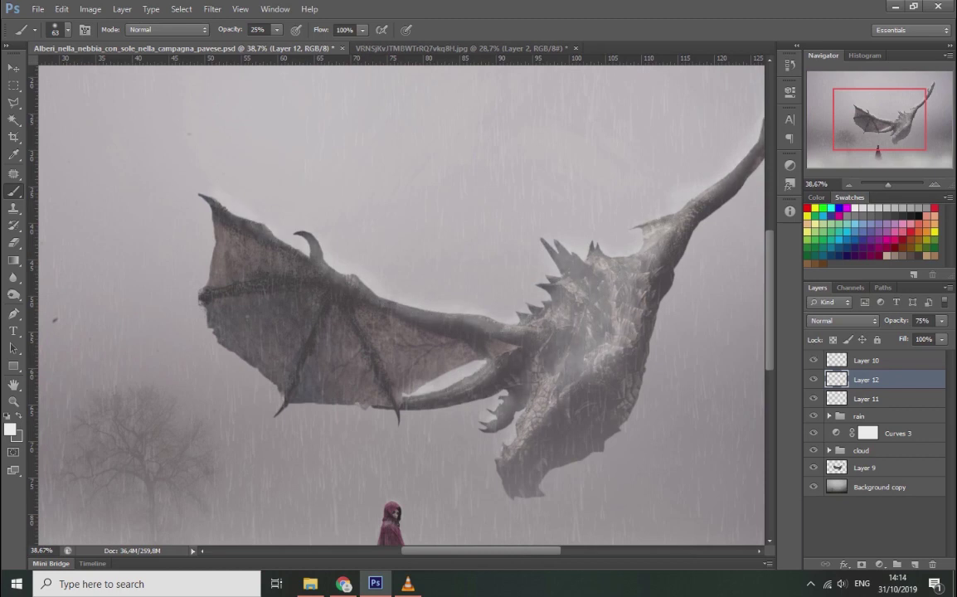
click(866, 360)
On Layer 10, choose the 966 textured brush preset and shrink it to 90
right_click(427, 286)
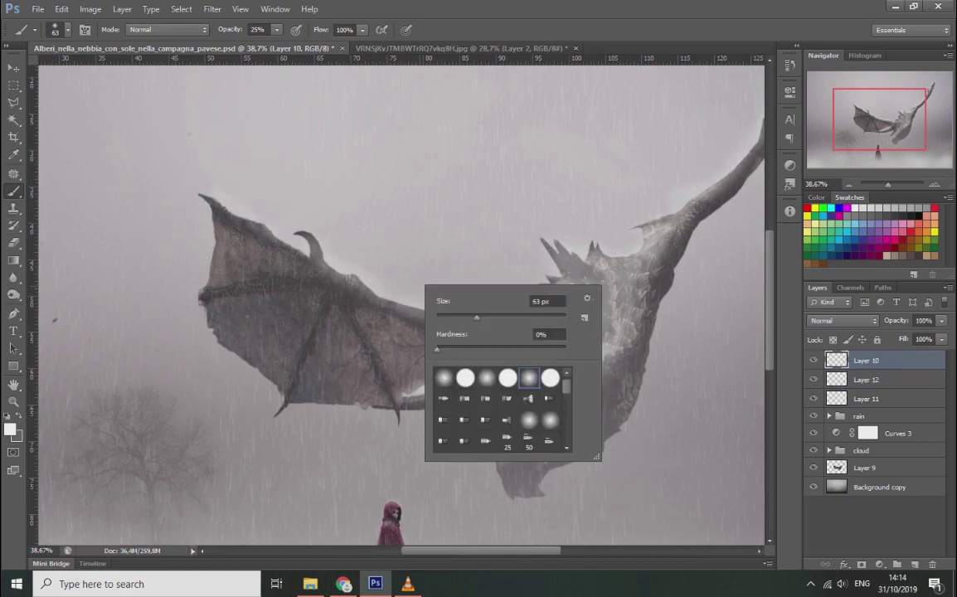
click(529, 420)
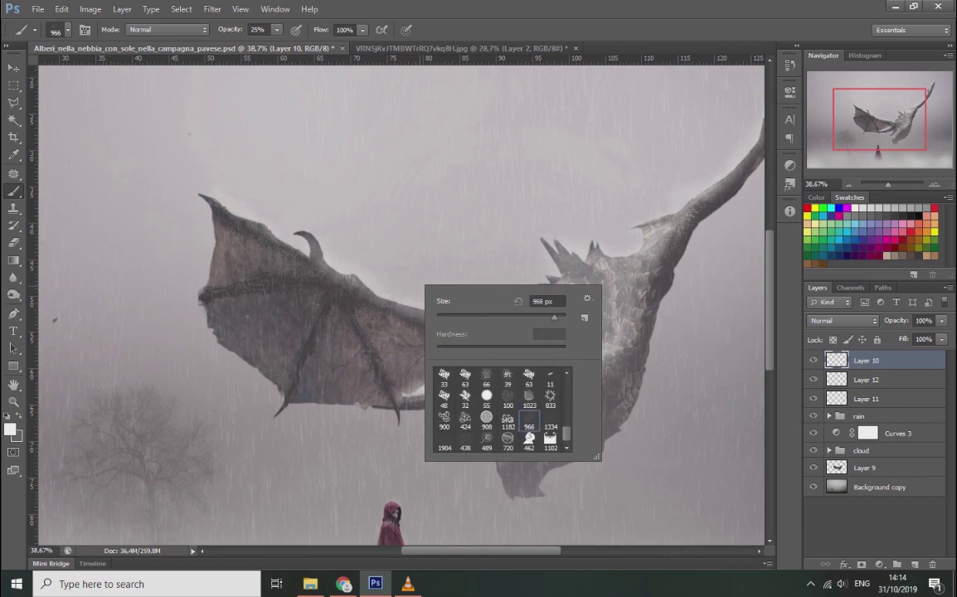
click(550, 419)
click(529, 419)
key(Return)
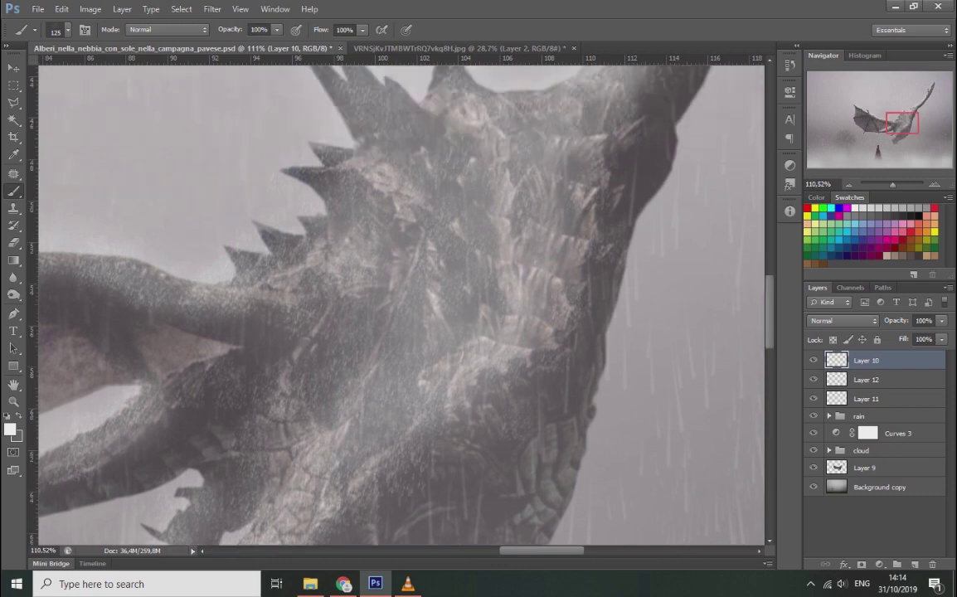
key(bracketleft)
key(bracketleft)
scroll(398, 299, down, 1)
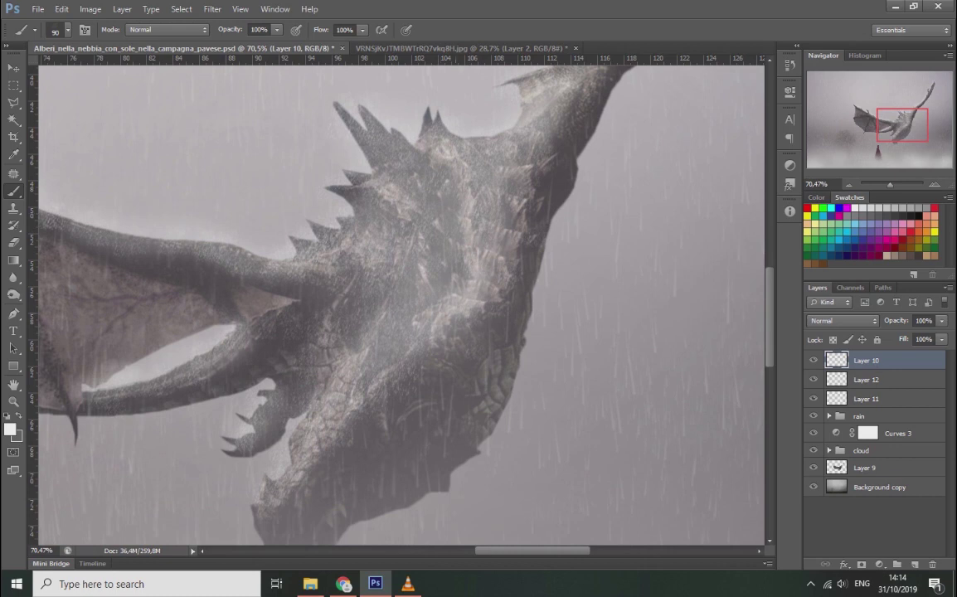
scroll(64, 526, down, 2)
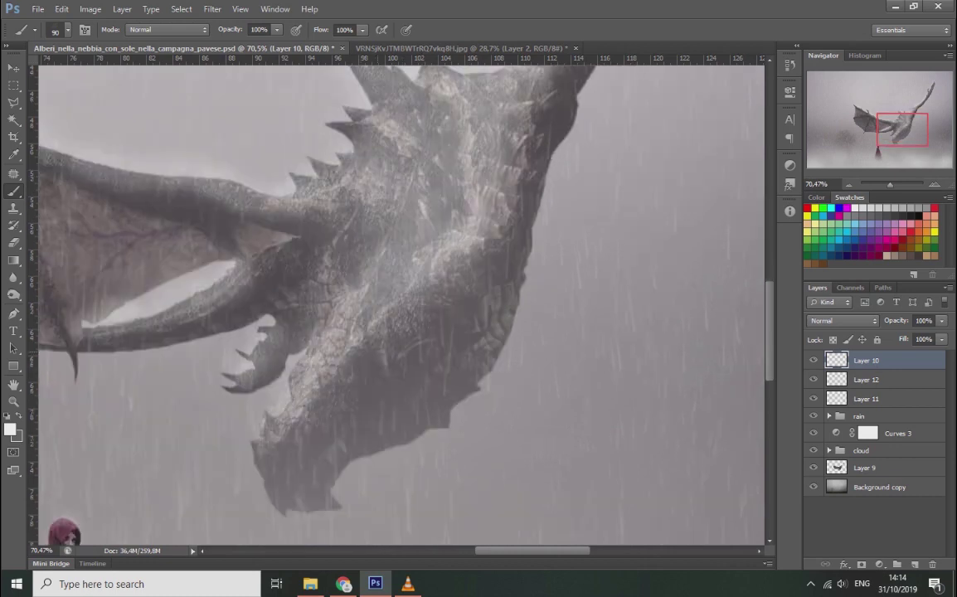
scroll(64, 531, up, 3)
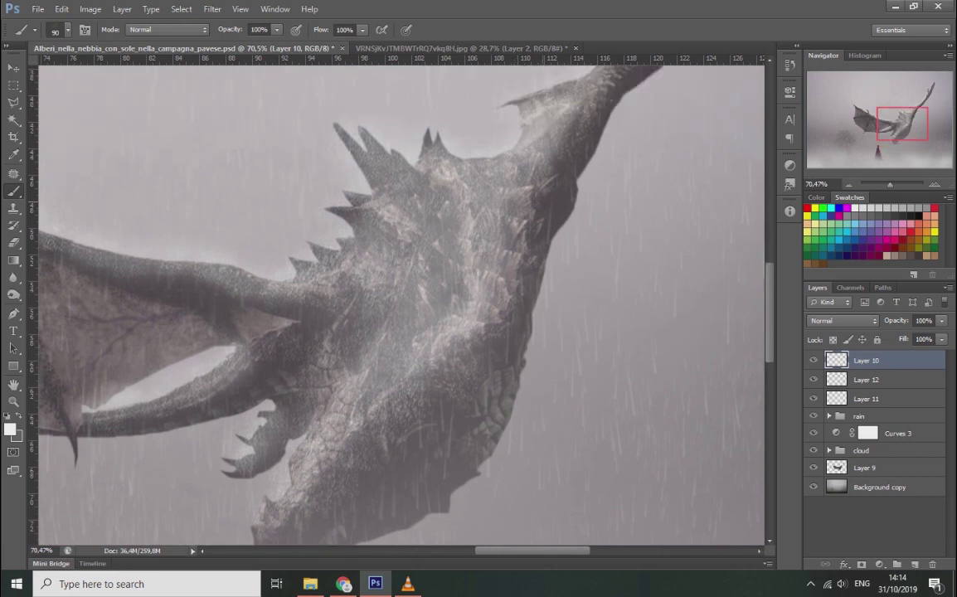
scroll(398, 298, down, 5)
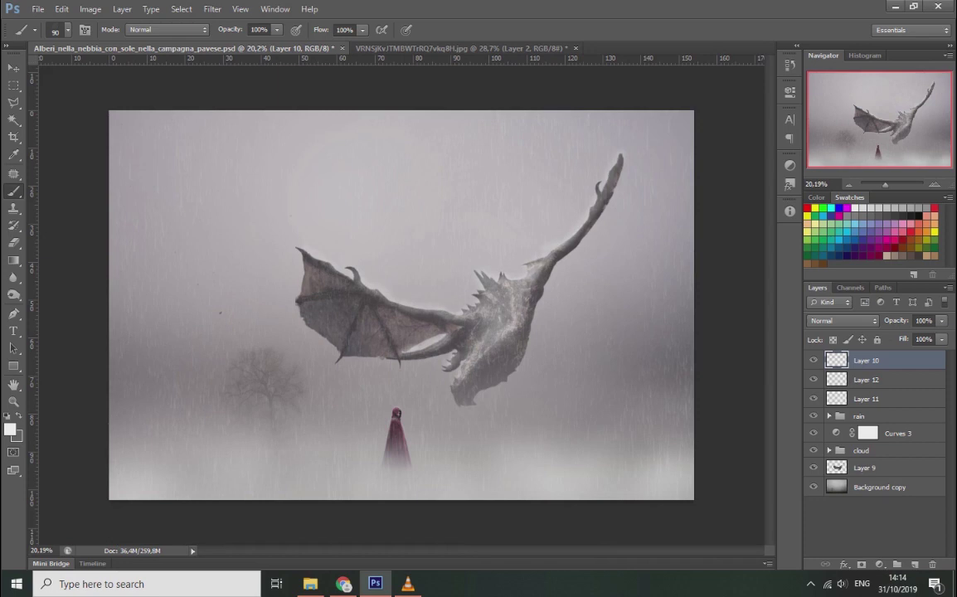
Hide, then delete Layer 12 and undo a test fog dab
click(813, 379)
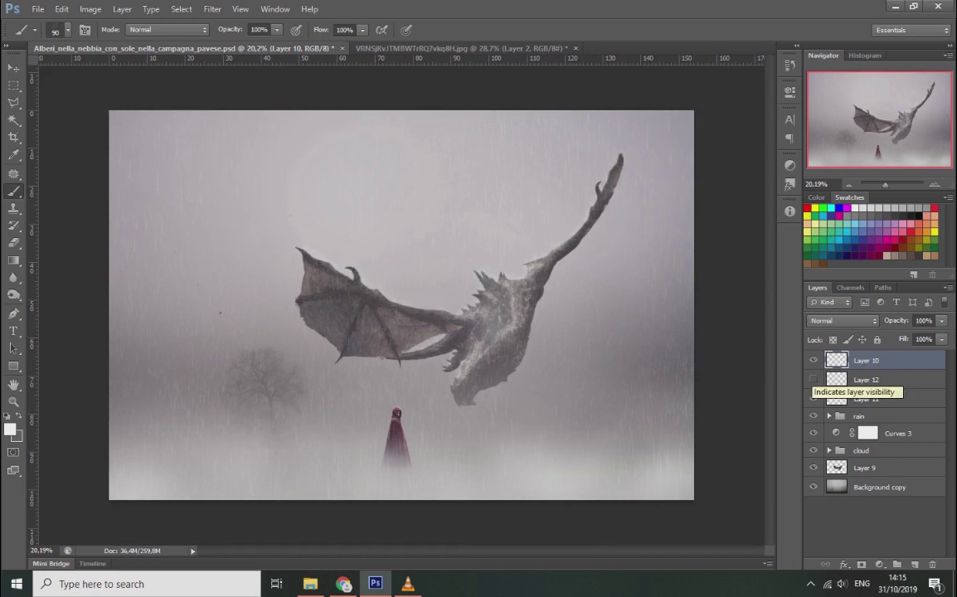
drag(866, 379, 932, 564)
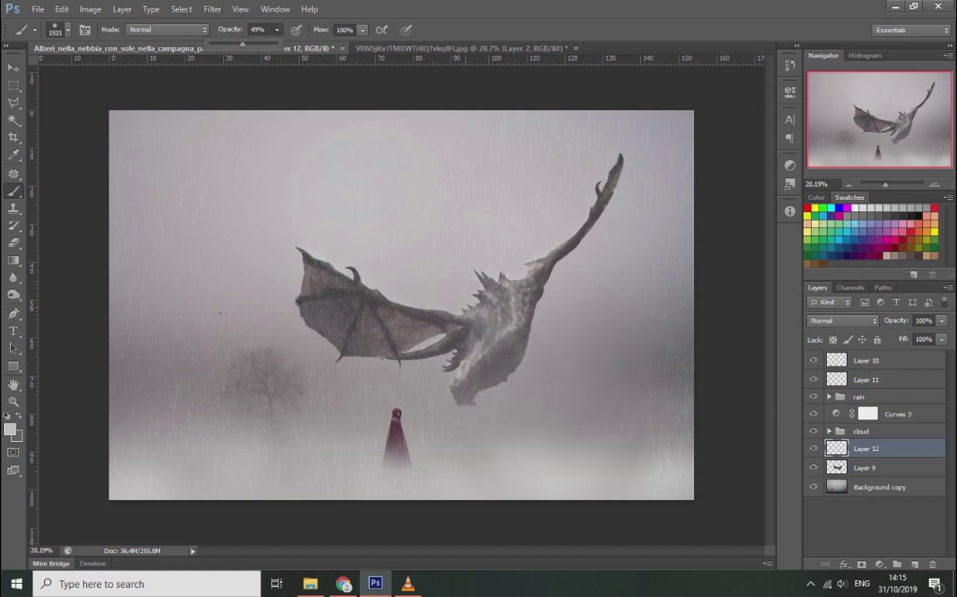
click(282, 328)
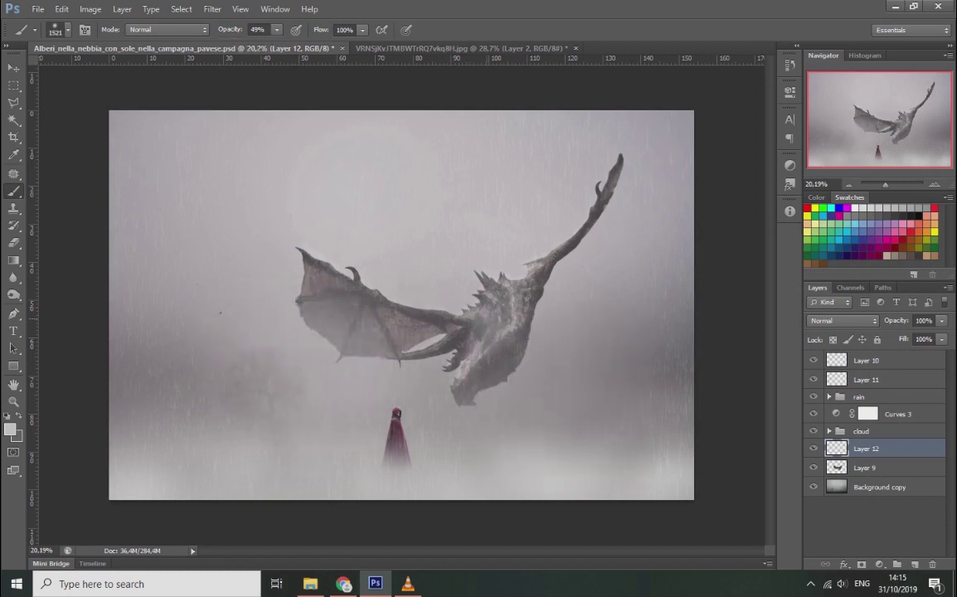
key(ctrl+z)
With a 380 px soft brush, paint fog over the tree, lower wing and dragon's belly
right_click(470, 320)
double_click(580, 341)
text(380)
key(Return)
click(276, 29)
mouse_move(137, 373)
mouse_down()
mouse_move(331, 308)
mouse_move(299, 286)
mouse_move(452, 319)
mouse_up()
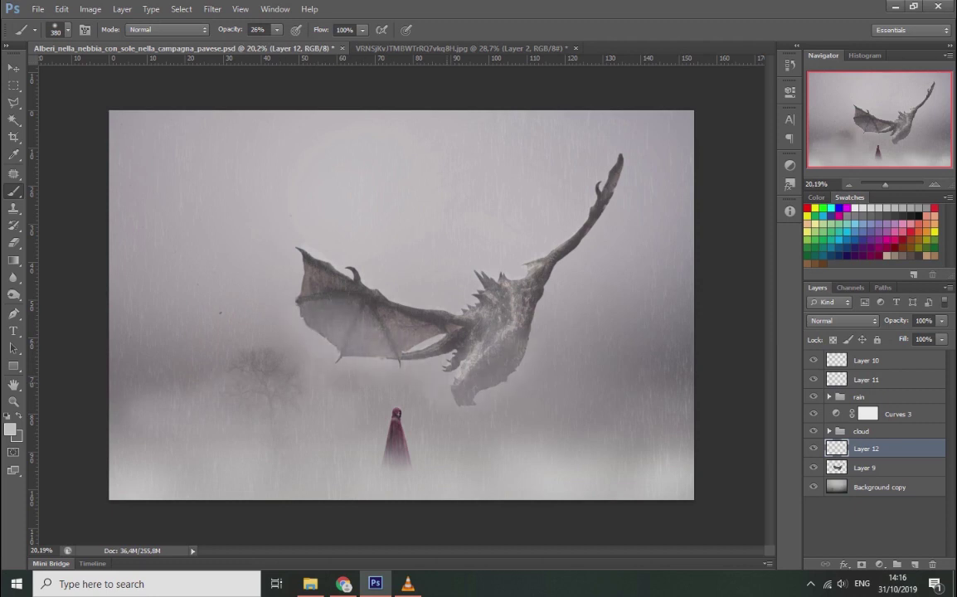
drag(481, 280, 531, 310)
drag(481, 374, 613, 323)
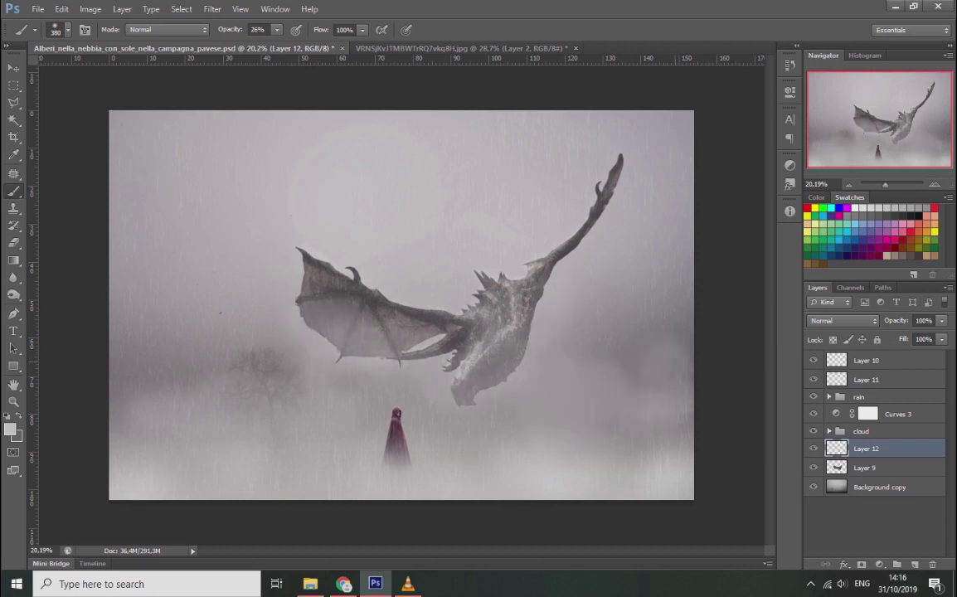
drag(233, 332, 125, 373)
drag(125, 315, 232, 299)
drag(514, 315, 613, 282)
Blur the fog with a 42.8 px Gaussian Blur and select the dragon's Layer 9
click(213, 9)
key(Escape)
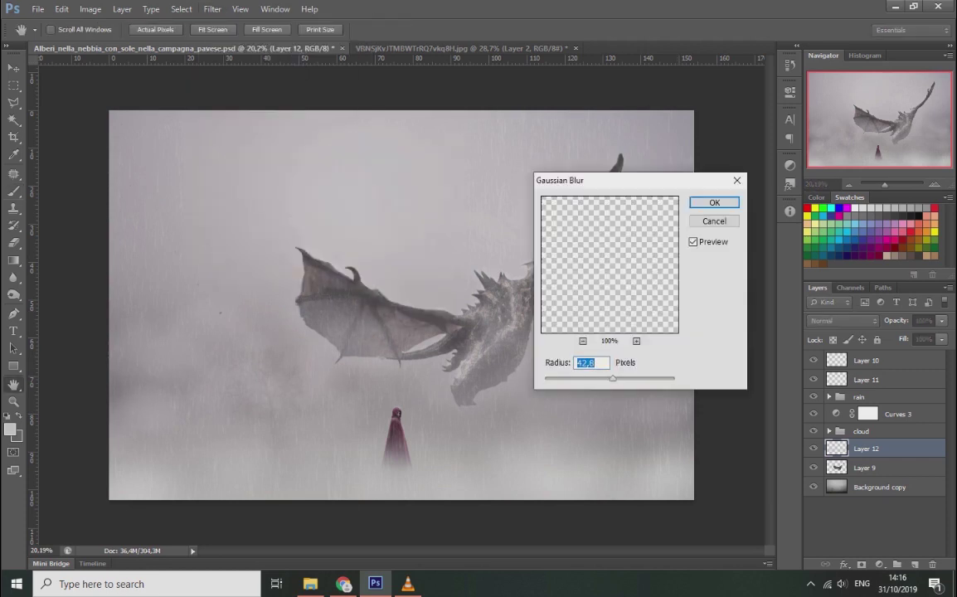
key(Return)
click(864, 468)
click(212, 9)
key(Escape)
key(ctrl+shift+x)
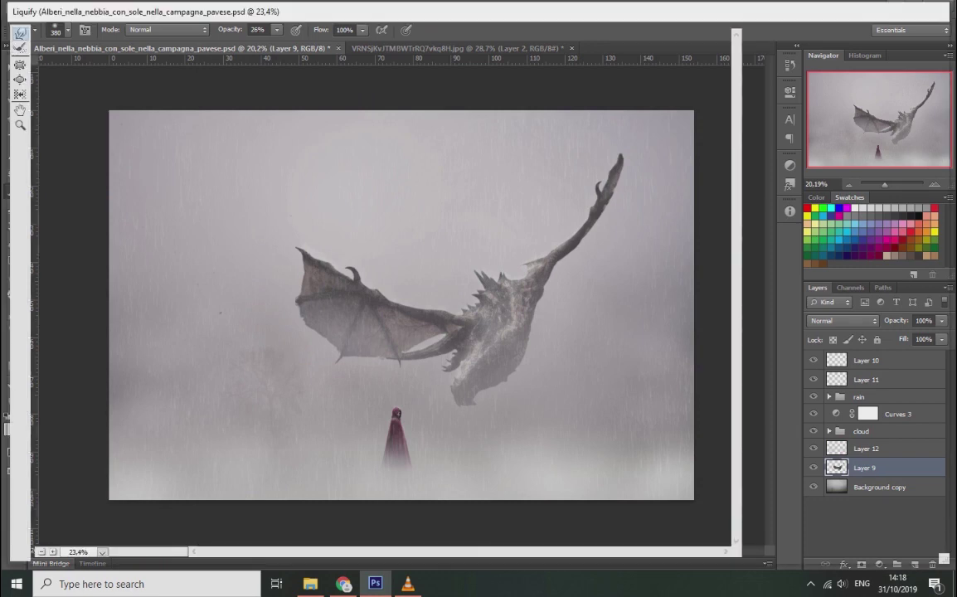
Push the dragon's left wing tip up and outward with Liquify Forward Warp and apply it
drag(257, 218, 242, 206)
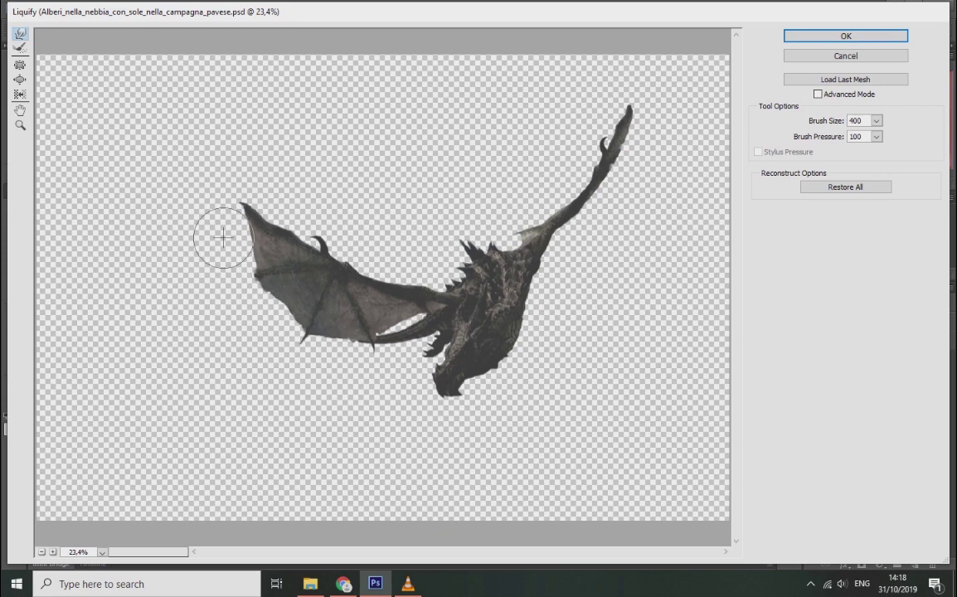
key(bracketright)
key(bracketright)
key(bracketright)
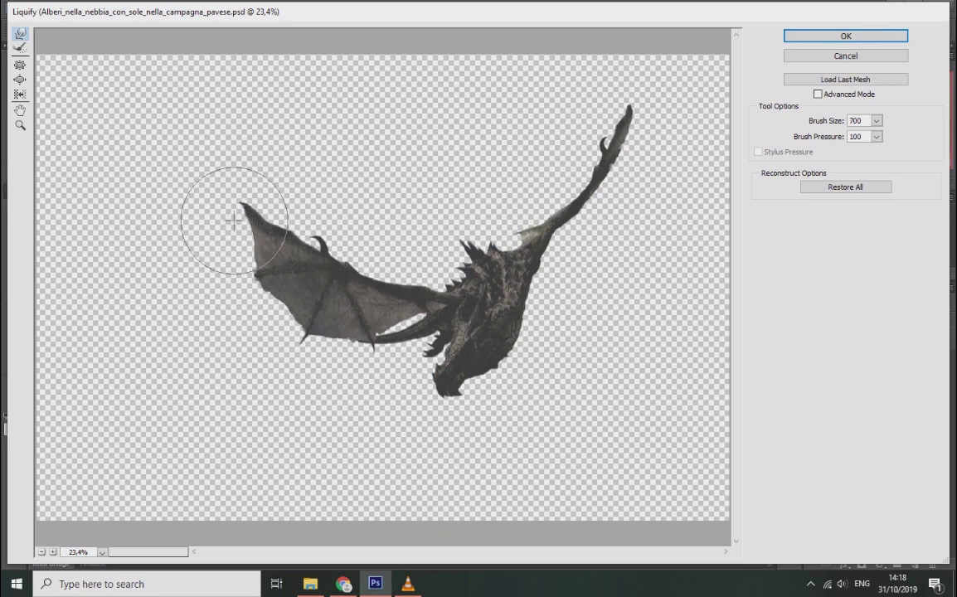
key(bracketleft)
key(bracketleft)
key(bracketleft)
key(bracketleft)
key(bracketleft)
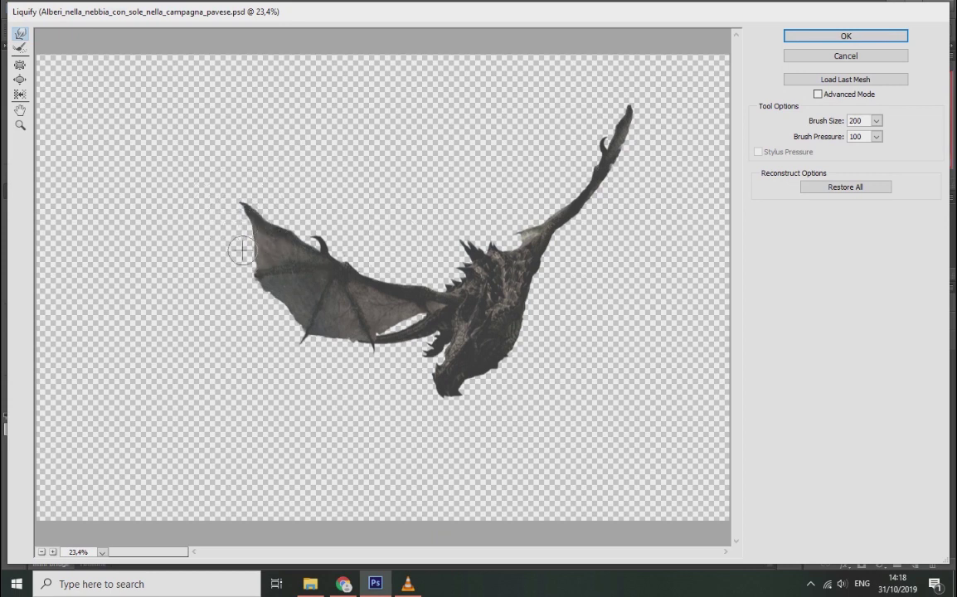
key(bracketleft)
key(bracketleft)
key(bracketleft)
key(bracketleft)
key(bracketleft)
key(bracketleft)
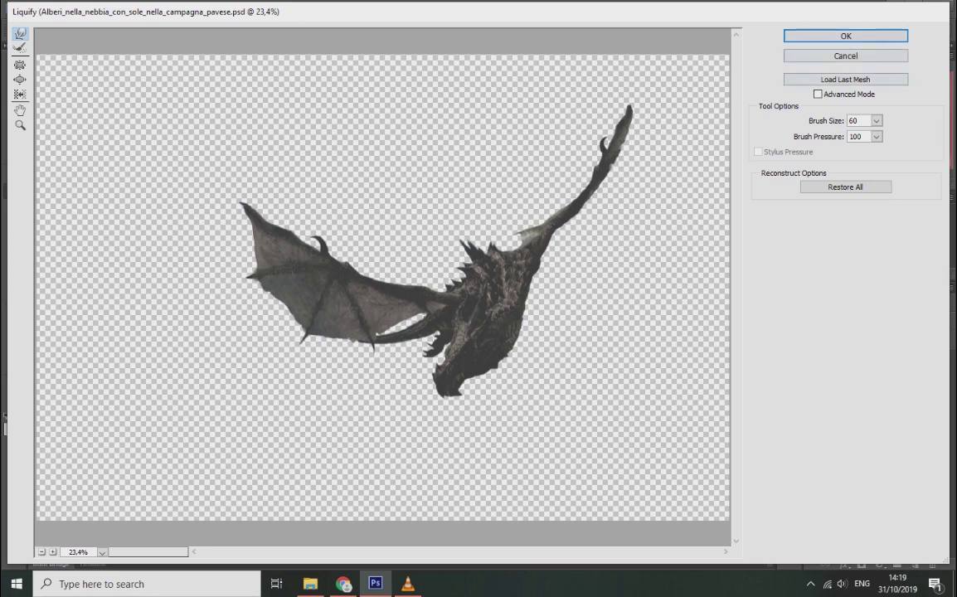
key(Return)
click(90, 10)
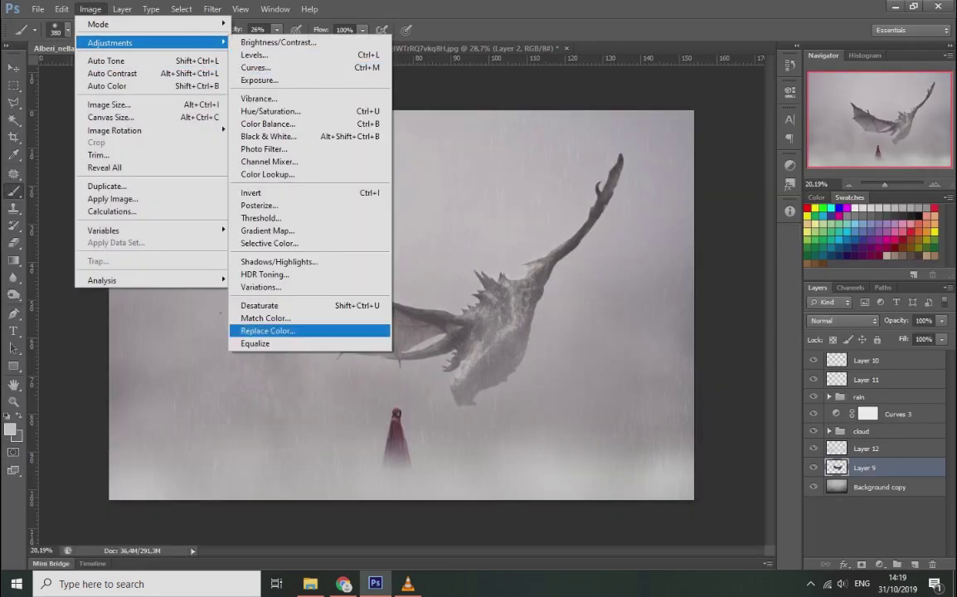
In Curves, raise the black point output to about 20 to lift the dragon's shadows
click(320, 66)
mouse_move(677, 413)
mouse_down()
mouse_move(677, 357)
mouse_move(676, 381)
mouse_up()
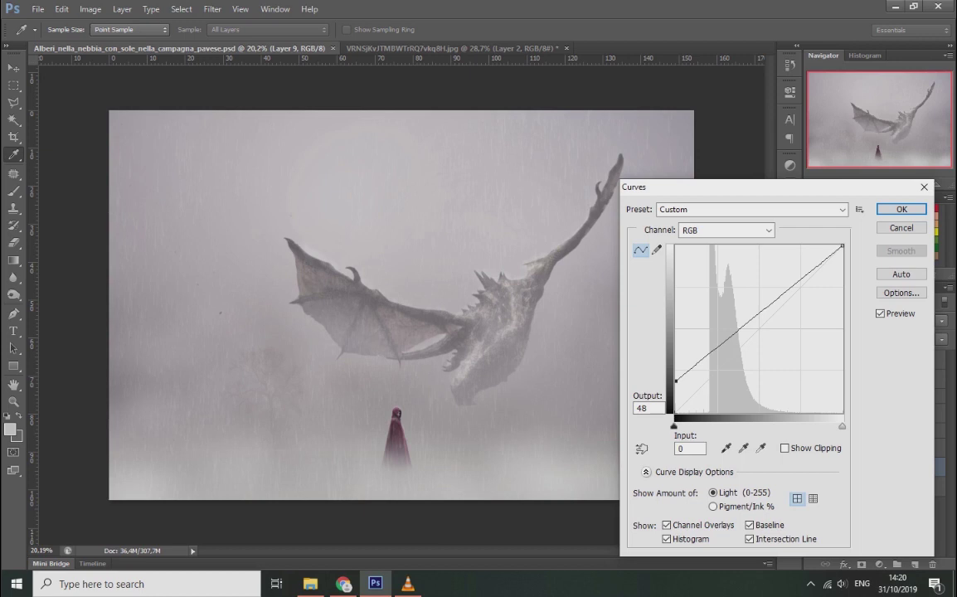
drag(677, 381, 677, 399)
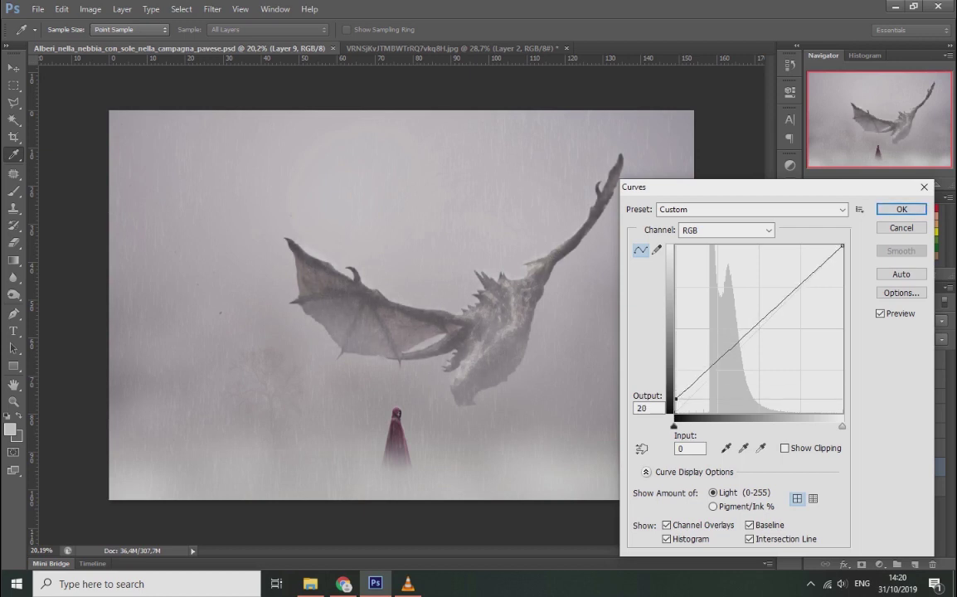